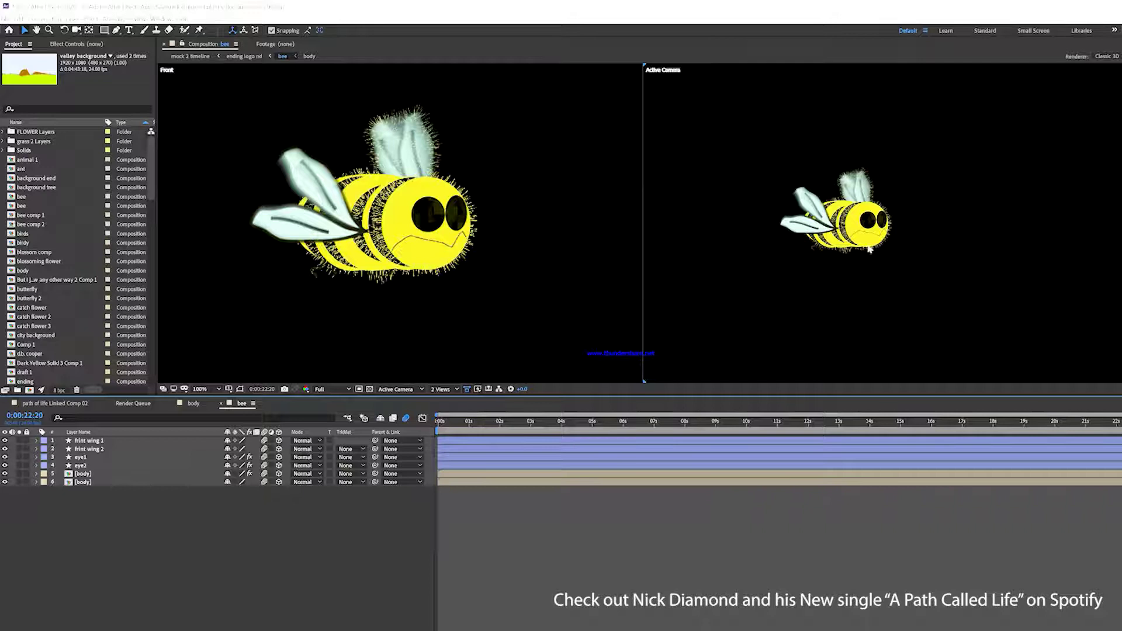
Create a composition named "bee tutoeiul" with the HDTV 1080 24 preset, duration 0:03:50:11 and a white background
scroll(870, 250, "up", 3)
scroll(864, 260, "down", 2)
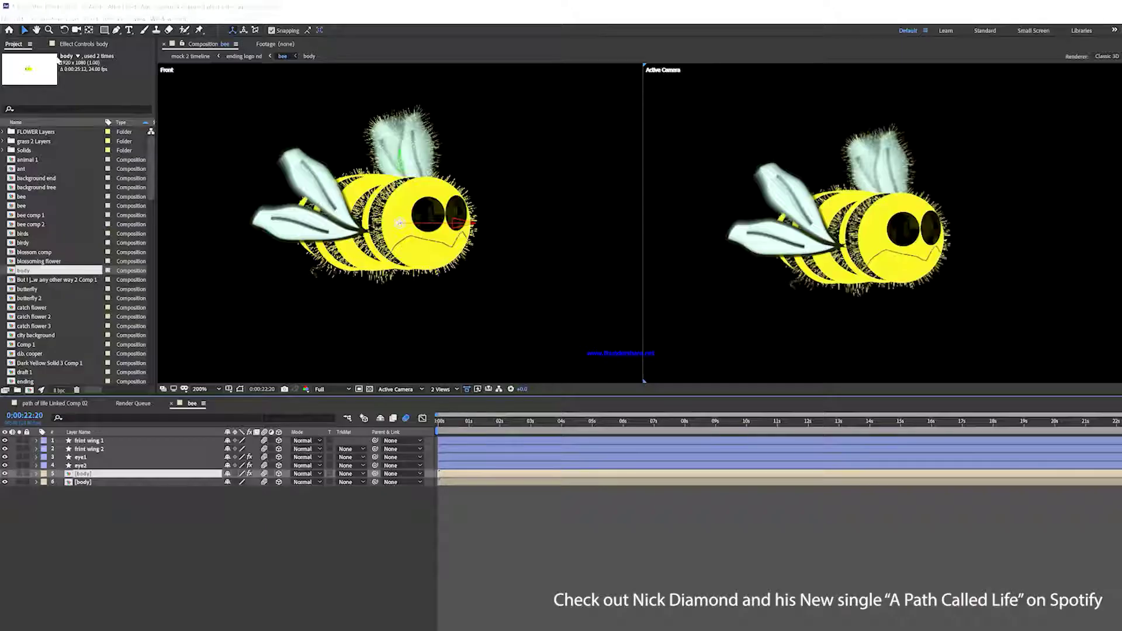
left_click(22, 18)
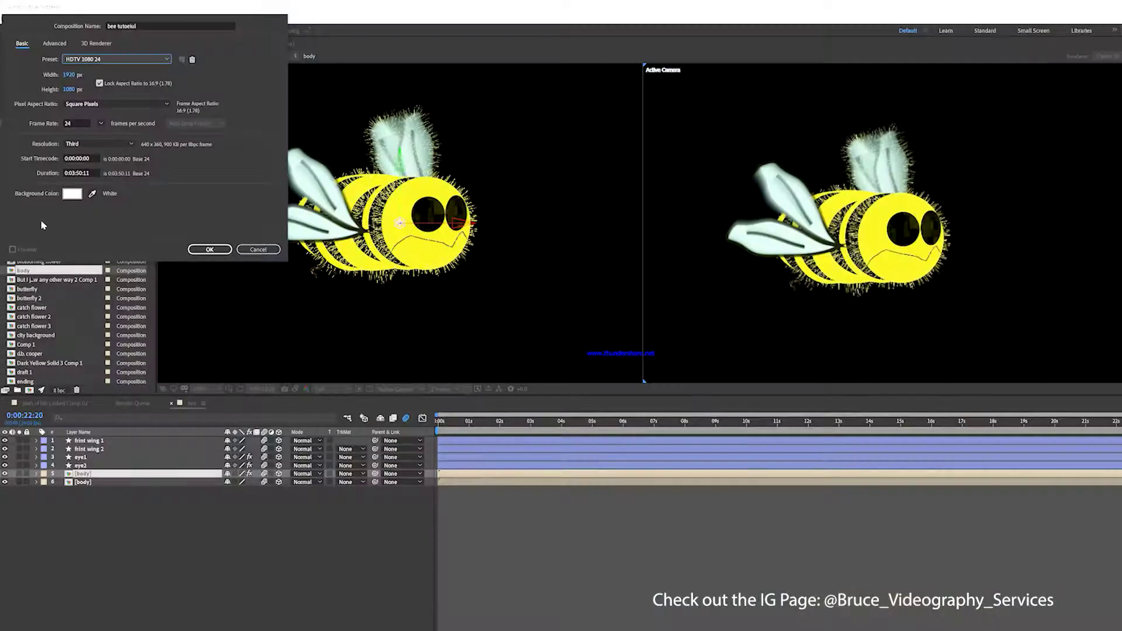
left_click(67, 197)
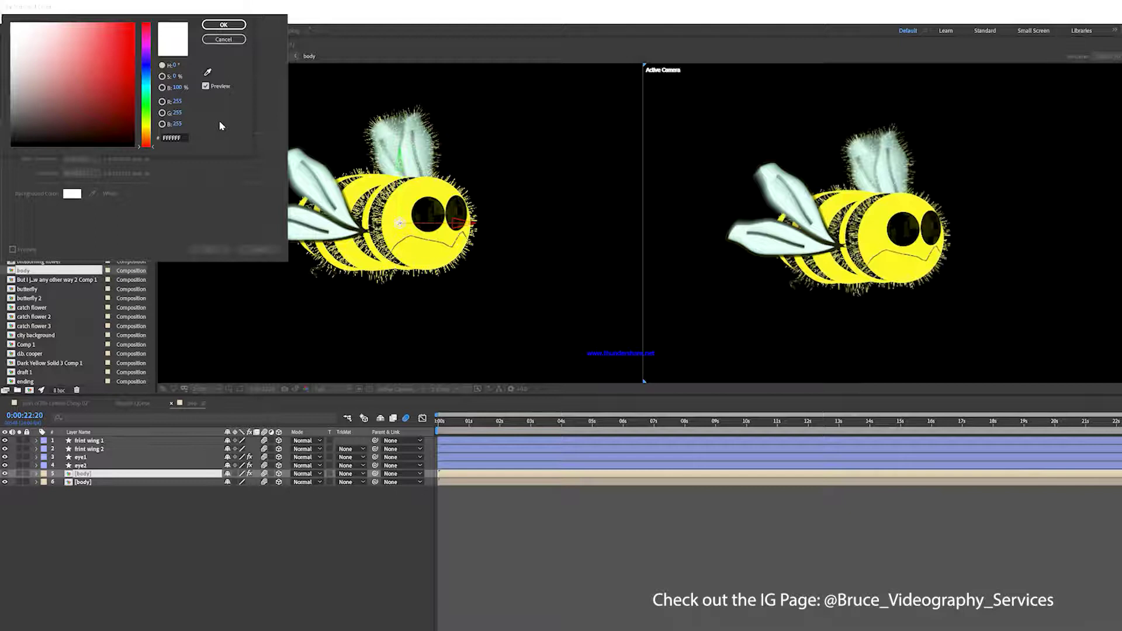
left_click(224, 25)
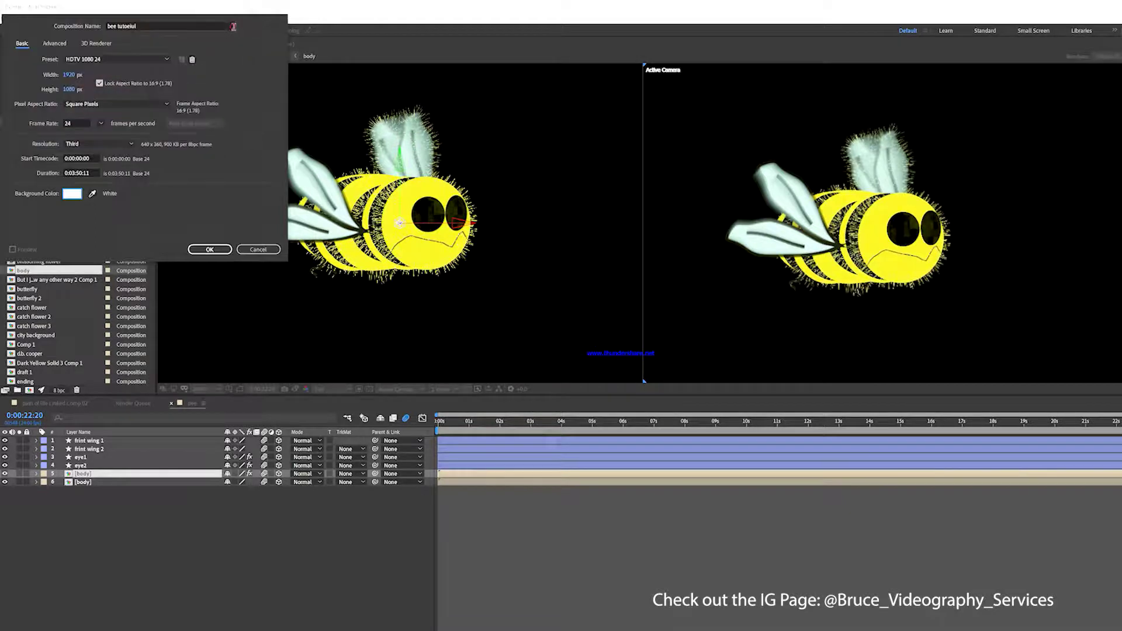
left_click(221, 248)
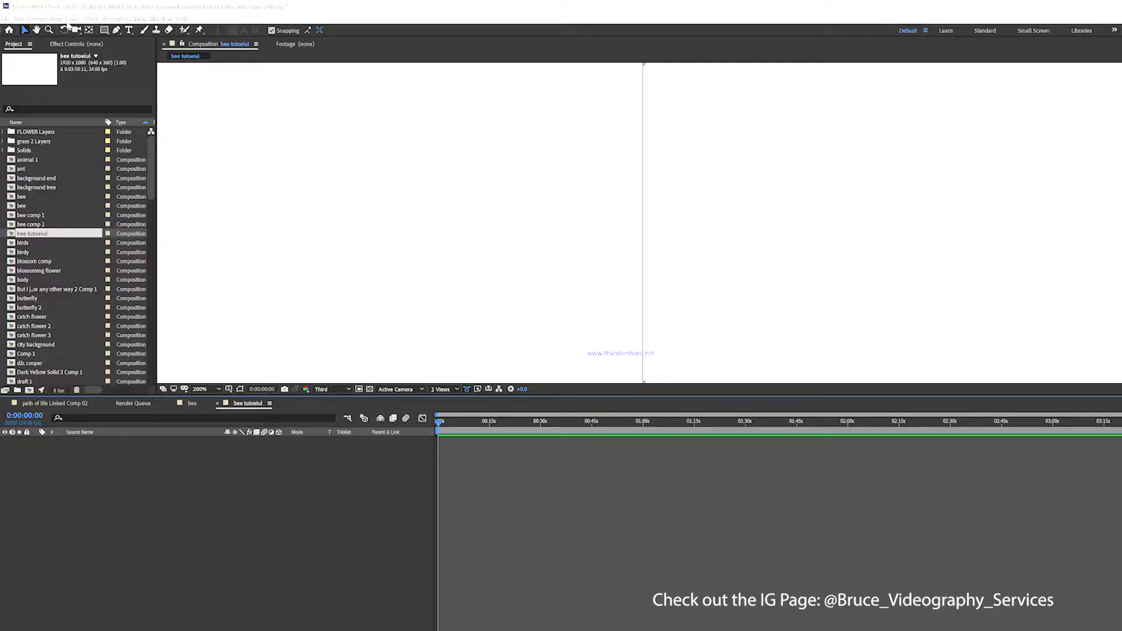
Add a new shape layer and set the shape fill colour to bright yellow
left_click(72, 18)
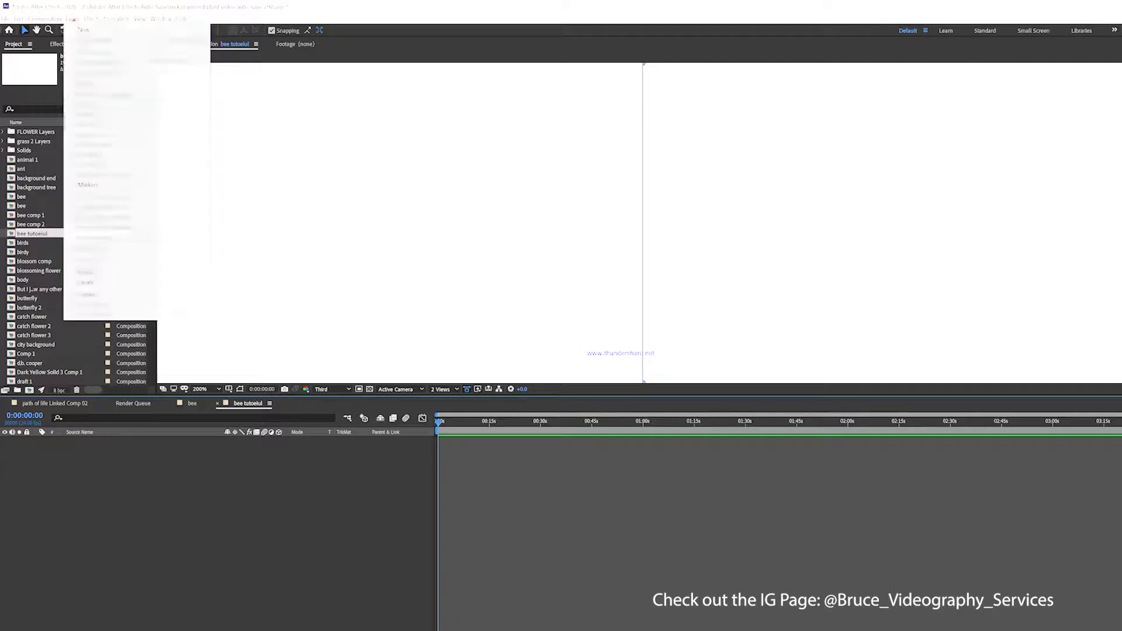
mouse_move(88, 29)
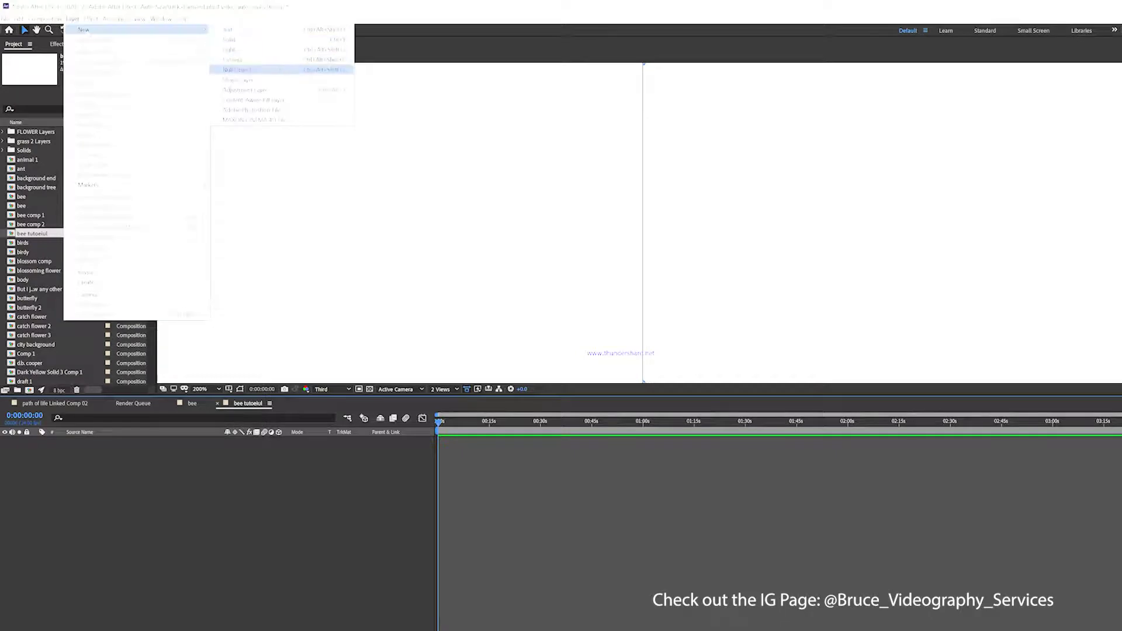
left_click(237, 80)
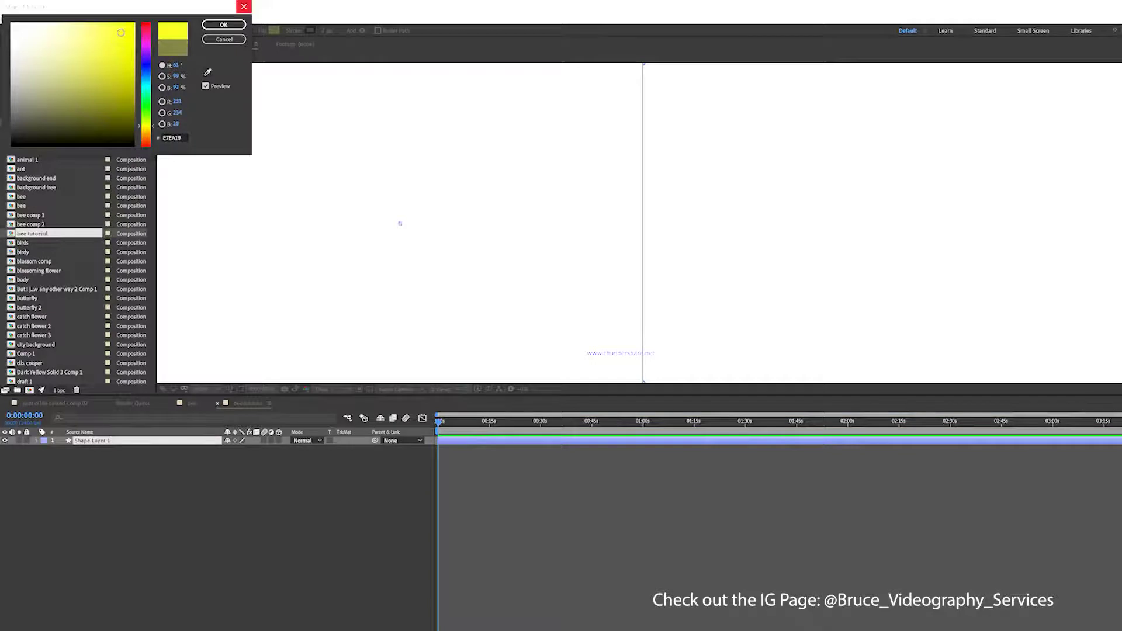
left_click(212, 26)
Draw a yellow circle with the Ellipse tool left of the composition's centre and set the preview resolution to Full
left_click(104, 30)
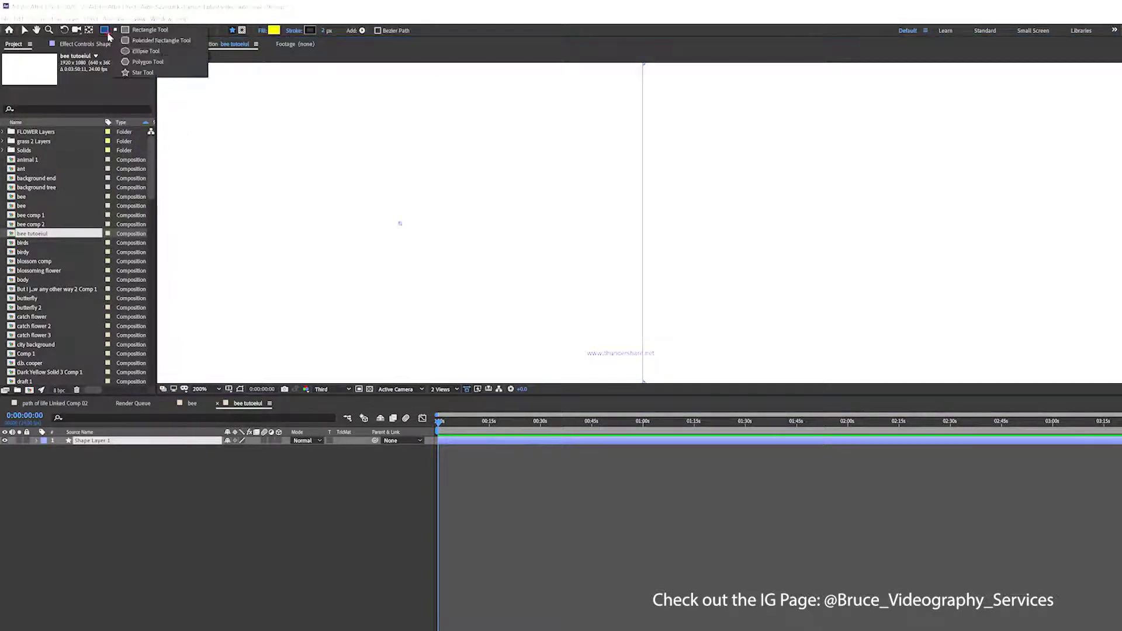
left_click(139, 51)
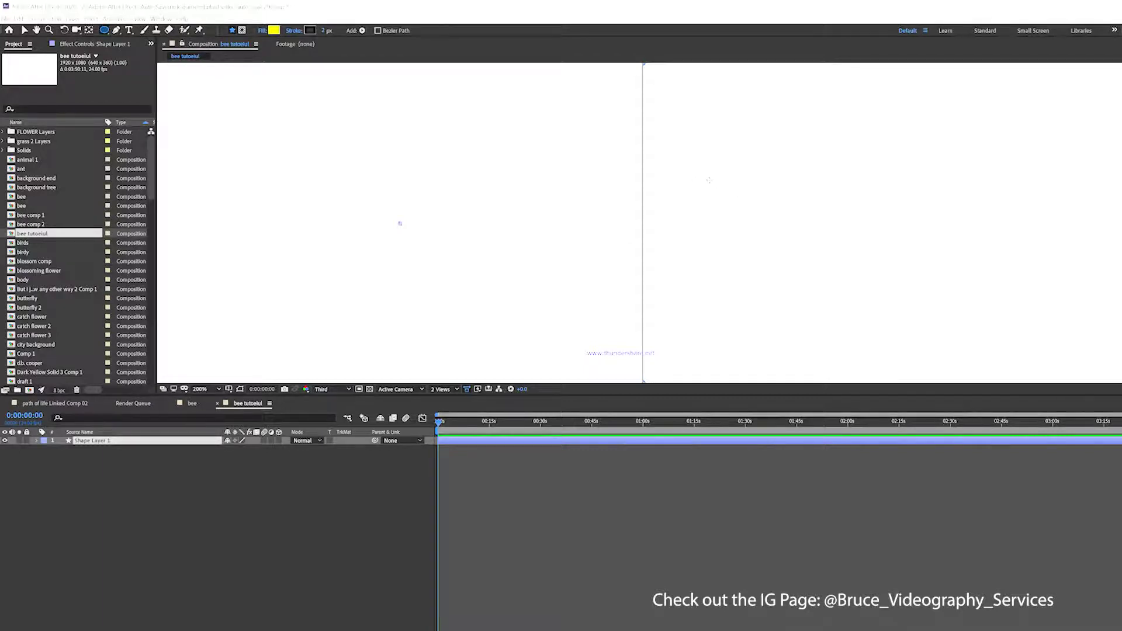
left_click_drag(709, 182, 782, 254)
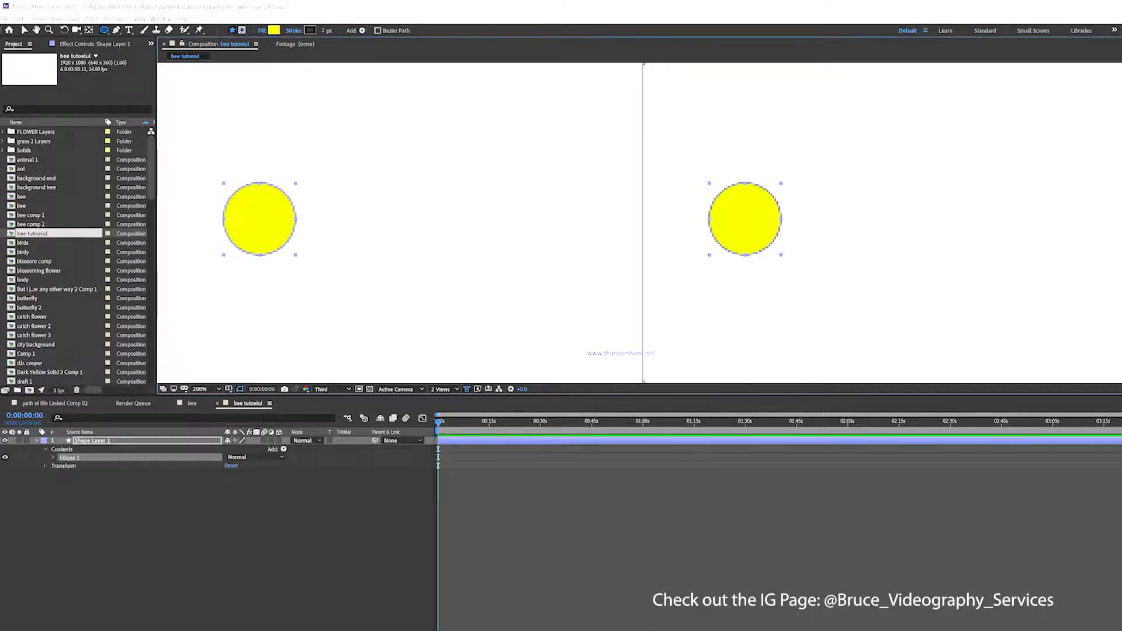
left_click(330, 389)
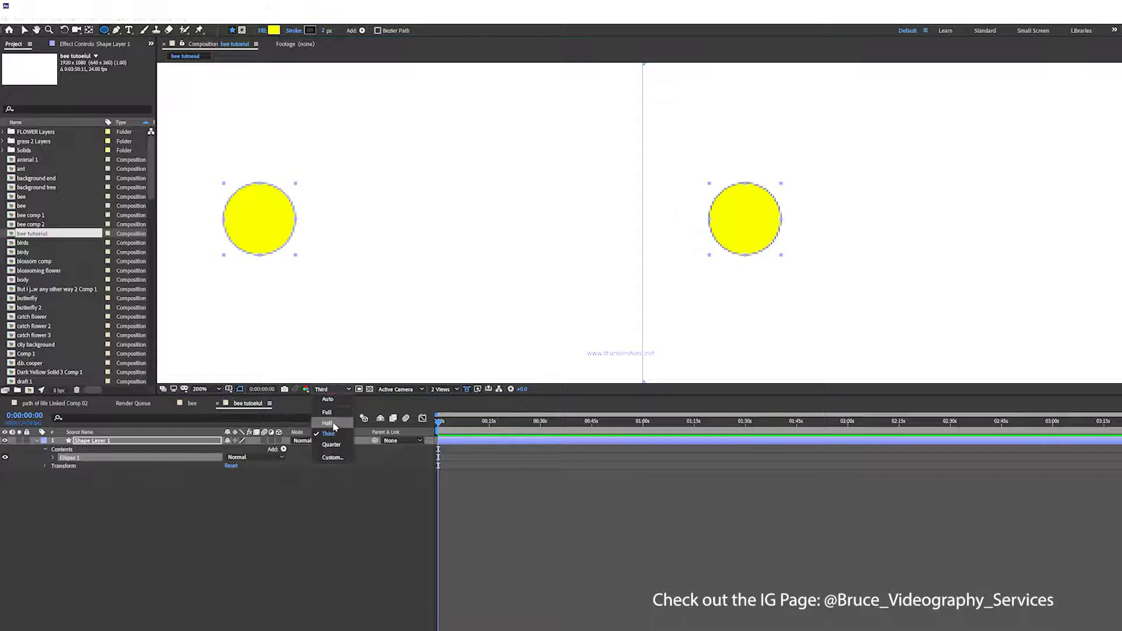
left_click(337, 419)
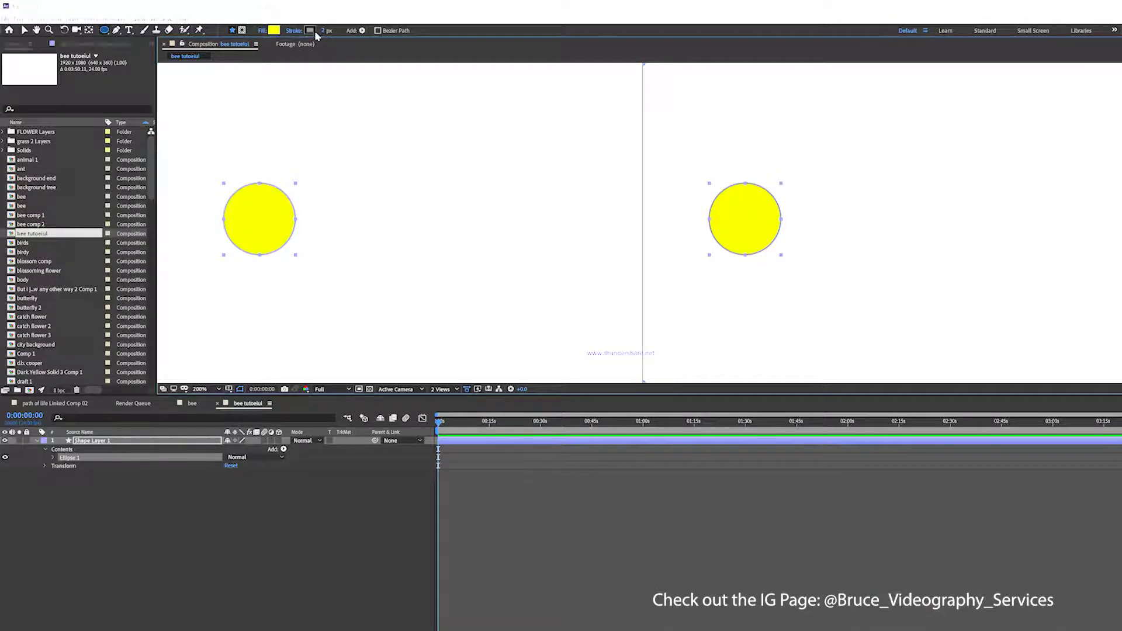
Remove the yellow circle's stroke and name its layer "yellow body"
left_click(310, 31)
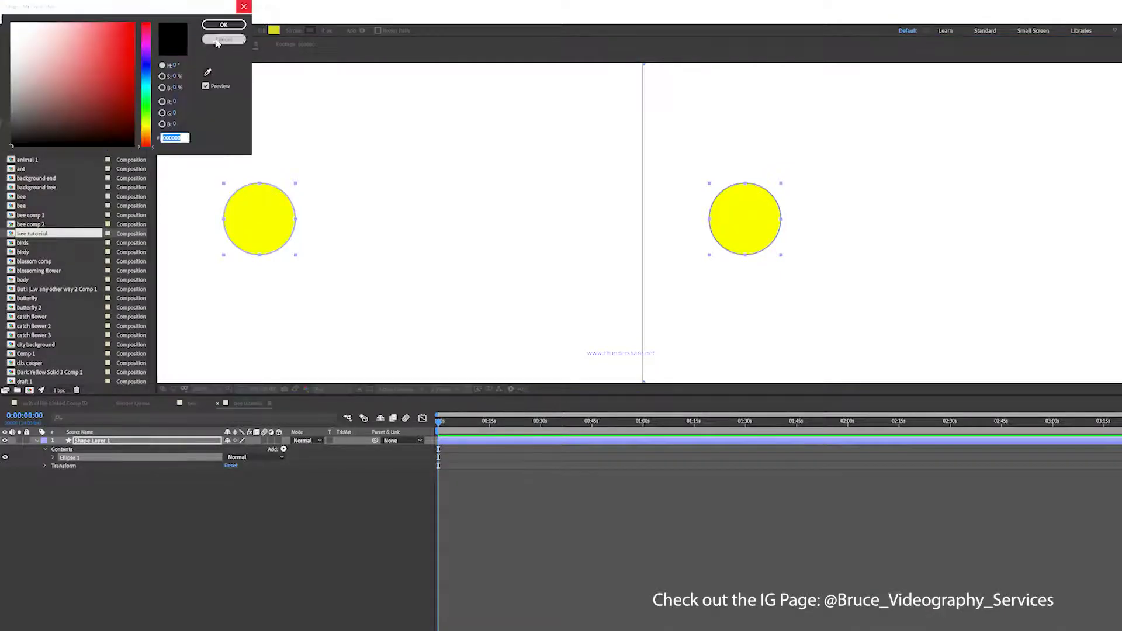
key("Return")
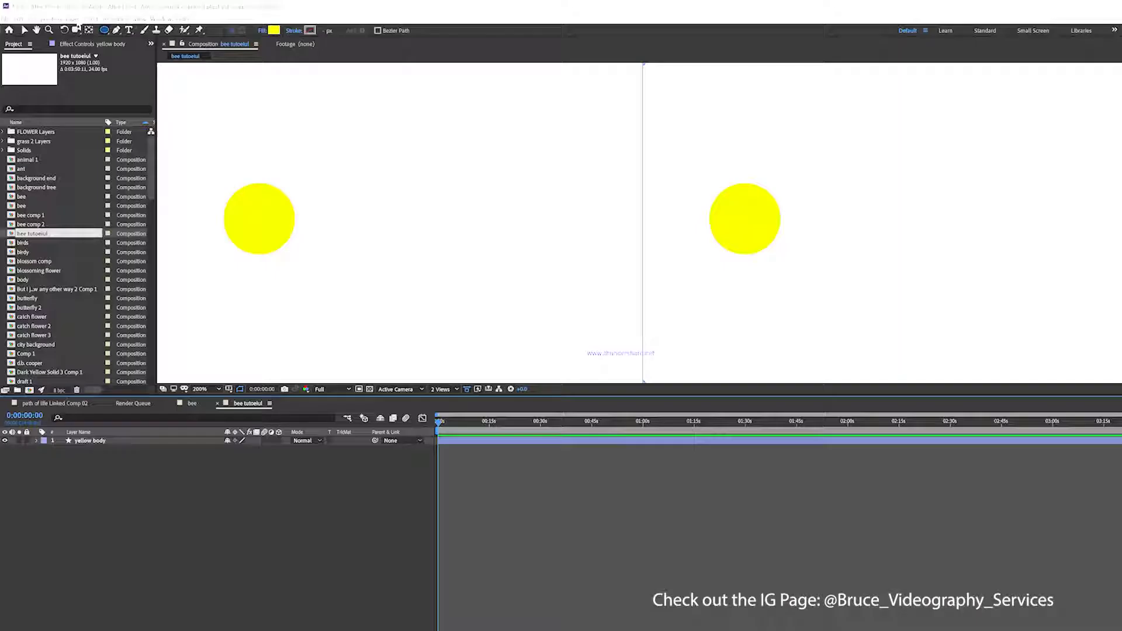
Add another shape layer with a black fill and draw a slightly smaller circle to the right of the yellow one
left_click(73, 19)
mouse_move(85, 29)
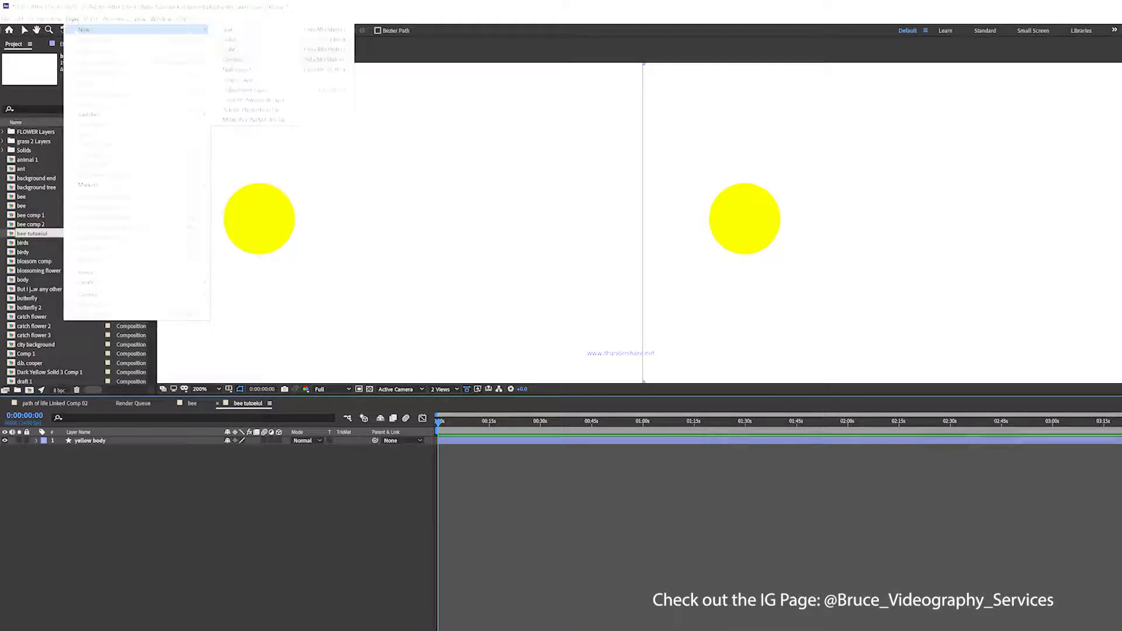
left_click(257, 80)
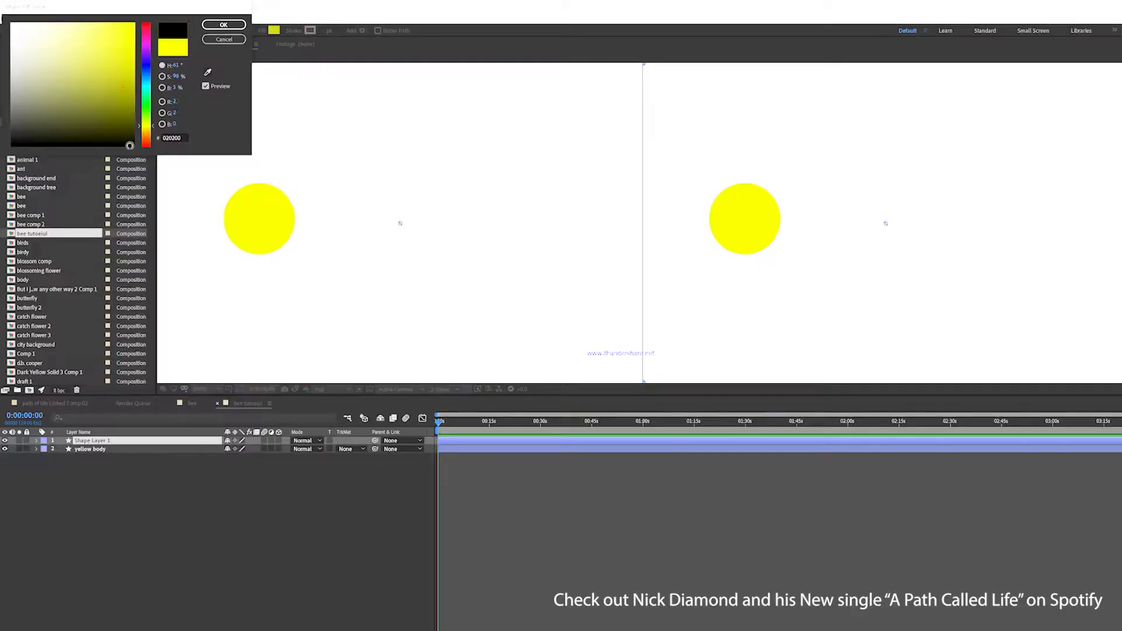
left_click(223, 24)
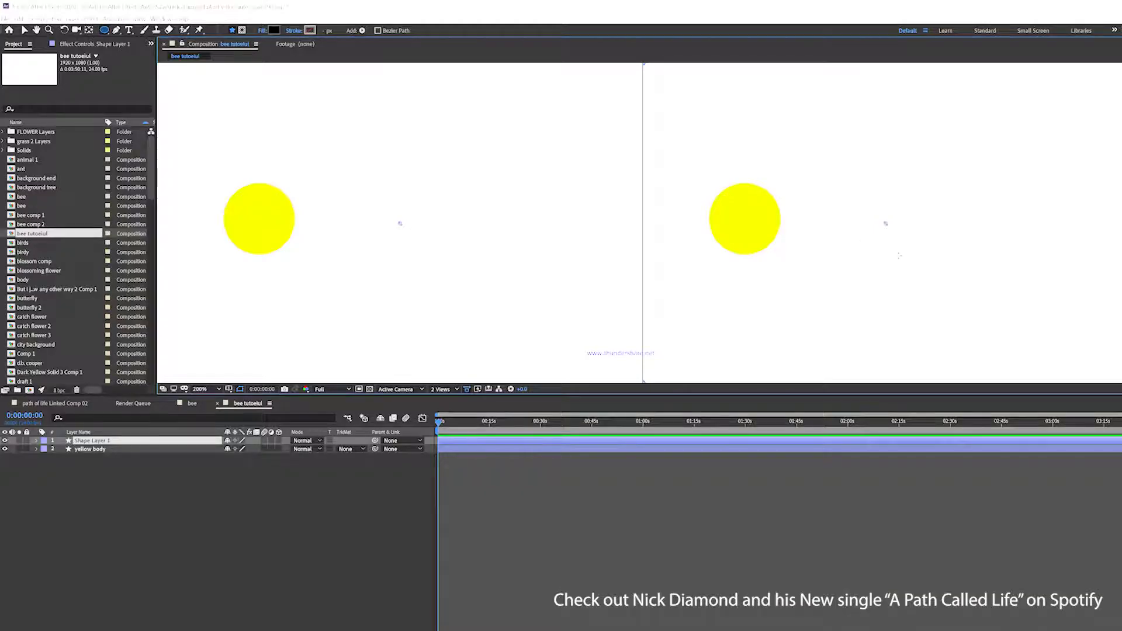
left_click_drag(413, 249, 349, 185)
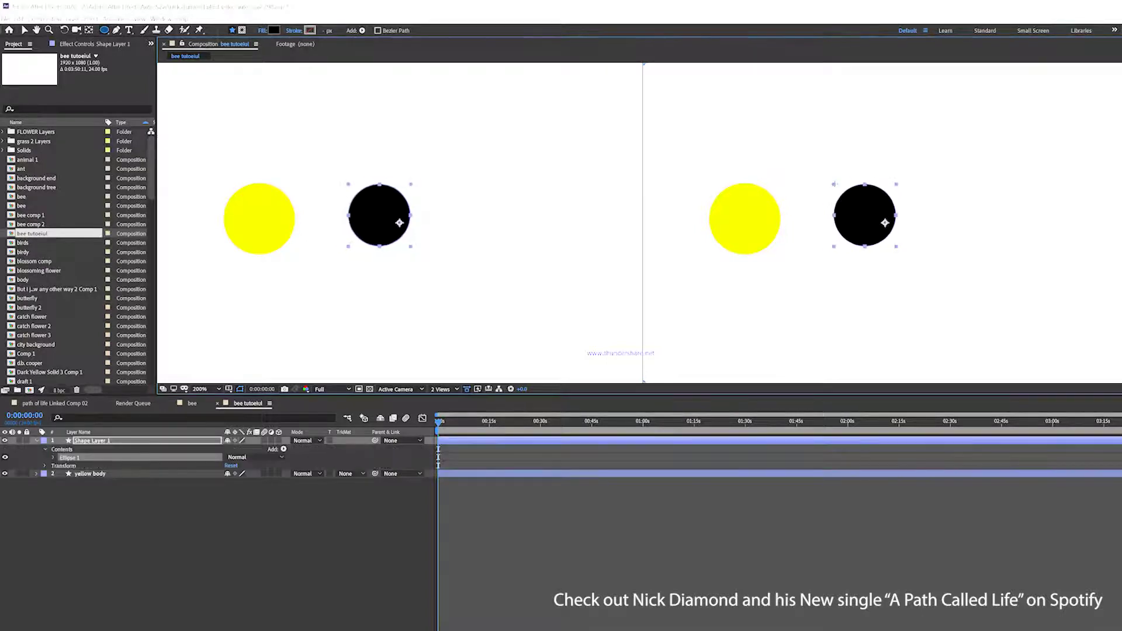
Enlarge and overlap the black circle on the yellow one, offset slightly right, and name its layer "black body"
left_click(25, 32)
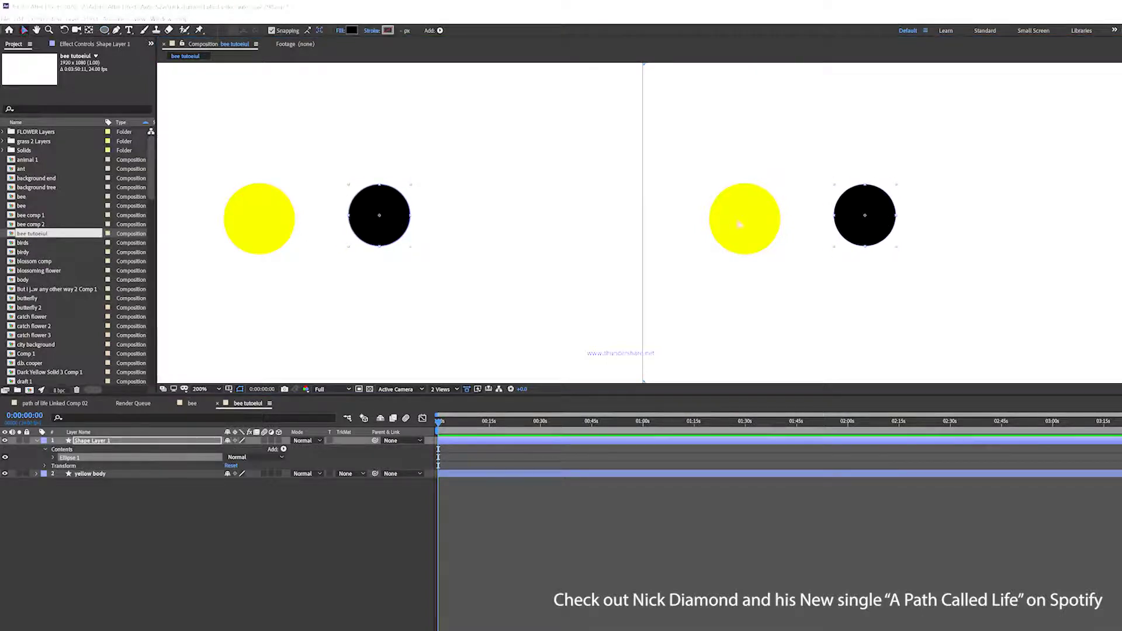
left_click_drag(869, 227, 761, 230)
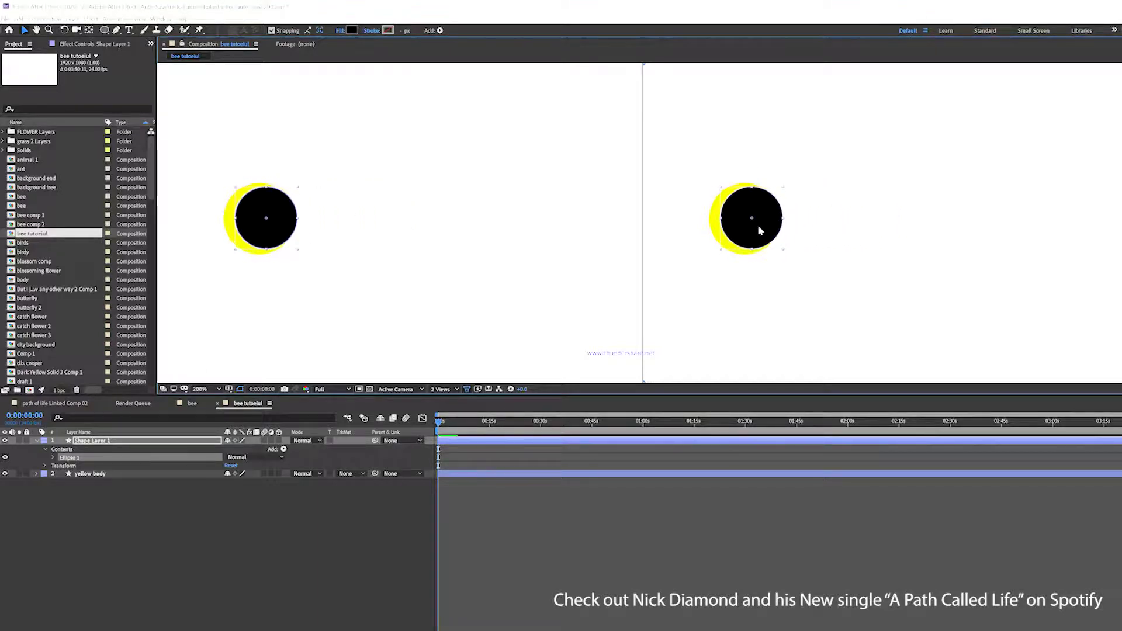
left_click_drag(721, 189, 715, 186)
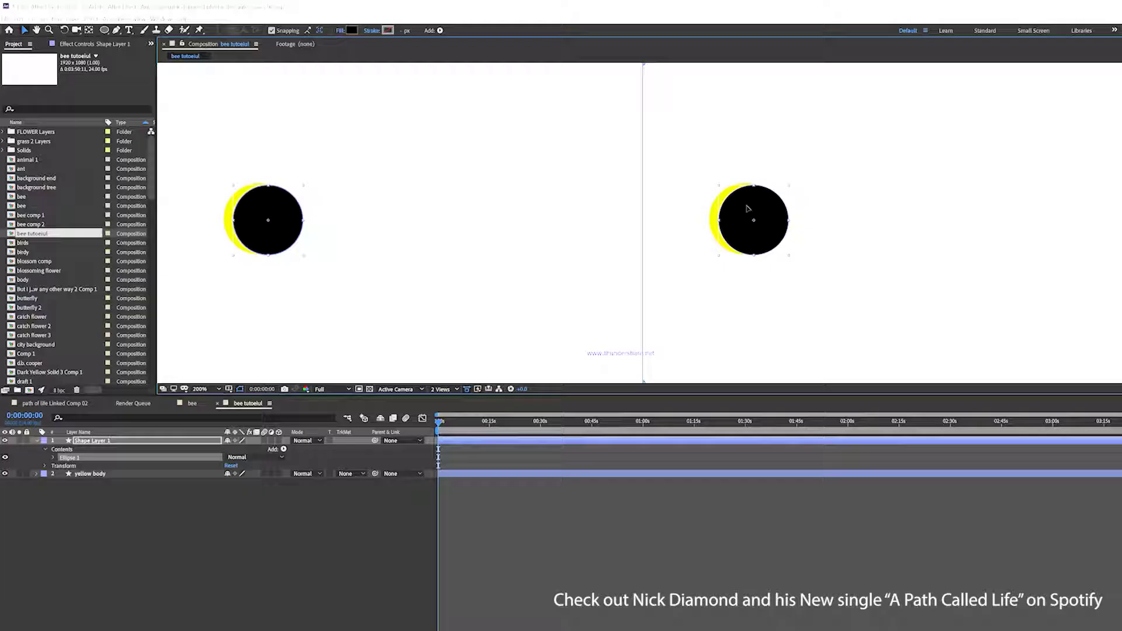
mouse_move(751, 205)
left_mouse_down()
mouse_move(713, 184)
mouse_move(745, 217)
left_mouse_up()
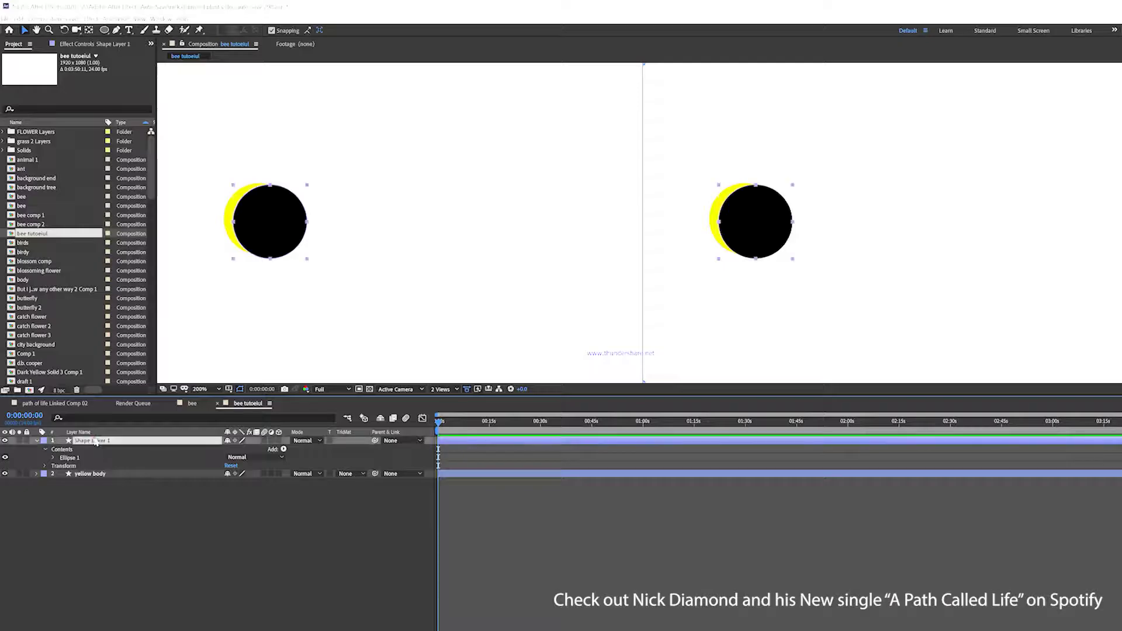
type("black body")
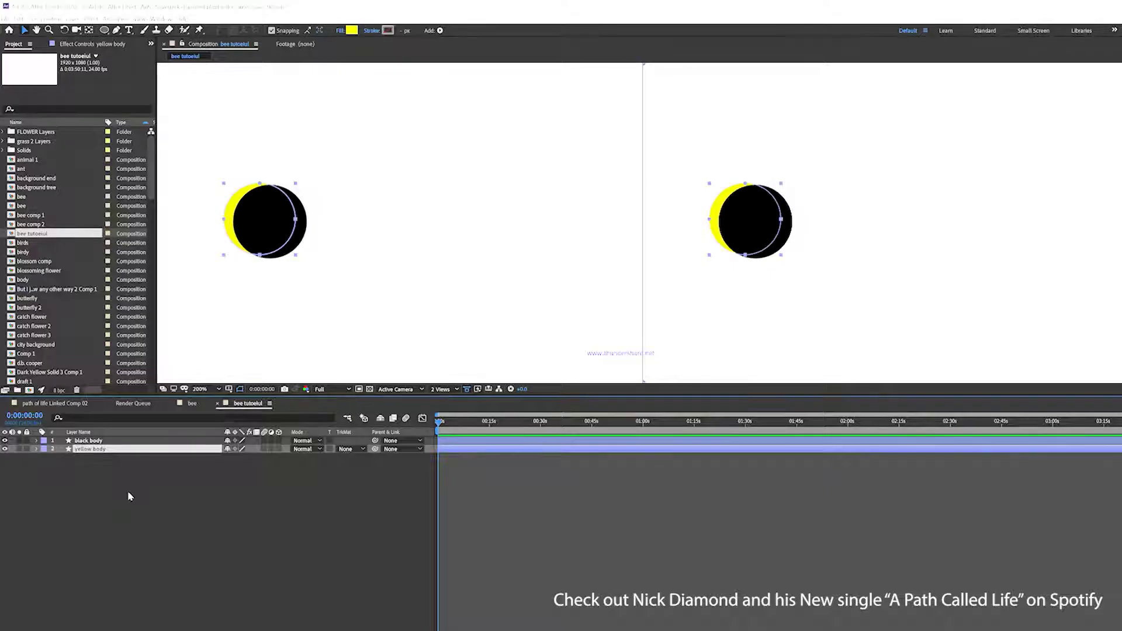
Duplicate the "yellow body" layer above "black body" and shift the copy right to leave a black crescent stripe
key("ctrl+d")
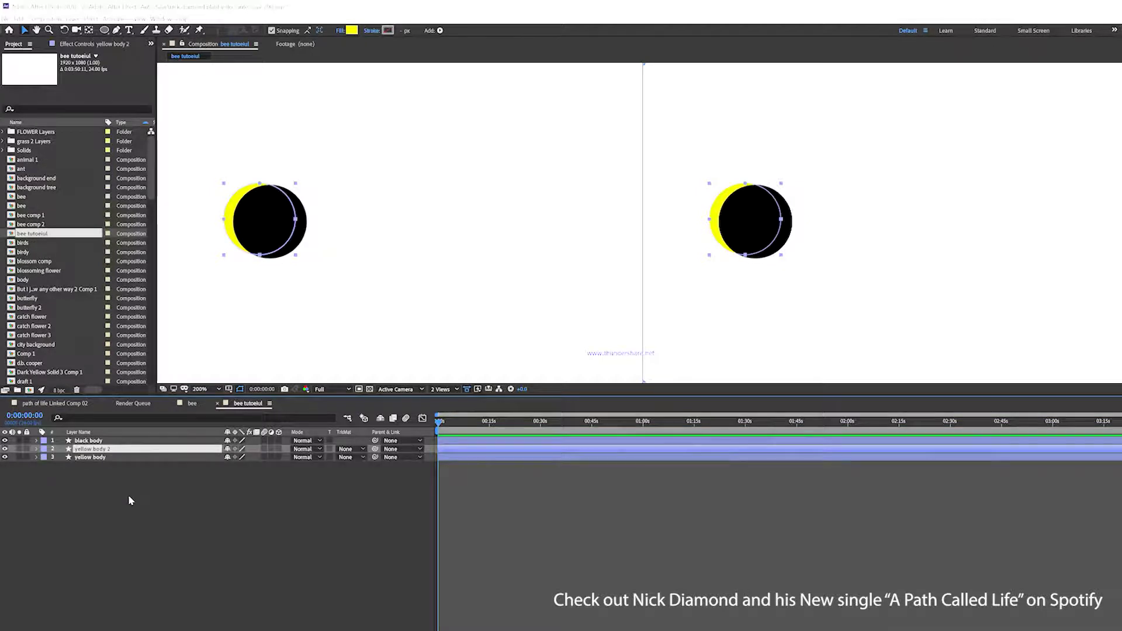
left_click_drag(99, 452, 105, 446)
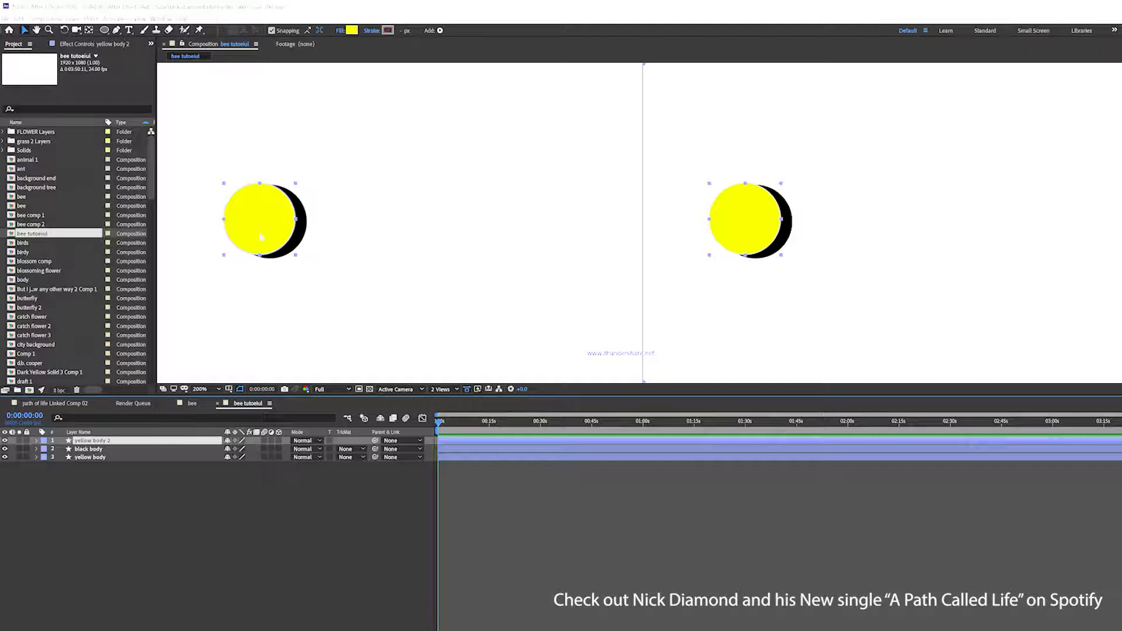
left_click_drag(268, 235, 289, 236)
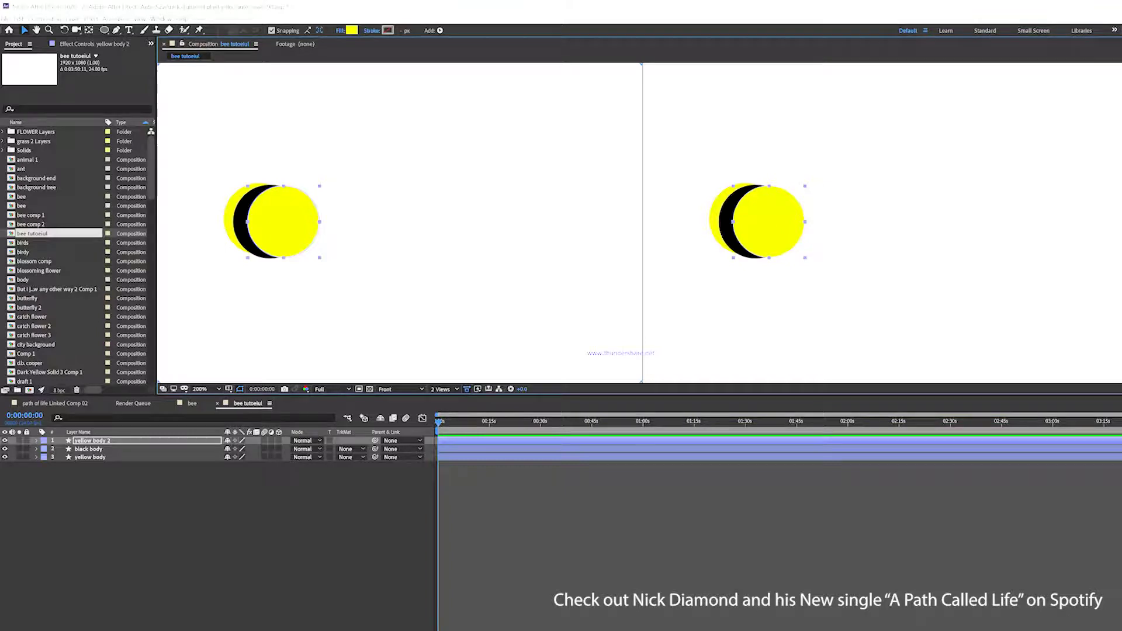
Fine-tune the second yellow circle's size and position so it matches the black circle's height beside the black stripe
key("Right")
key("Right")
key("Right")
key("Right")
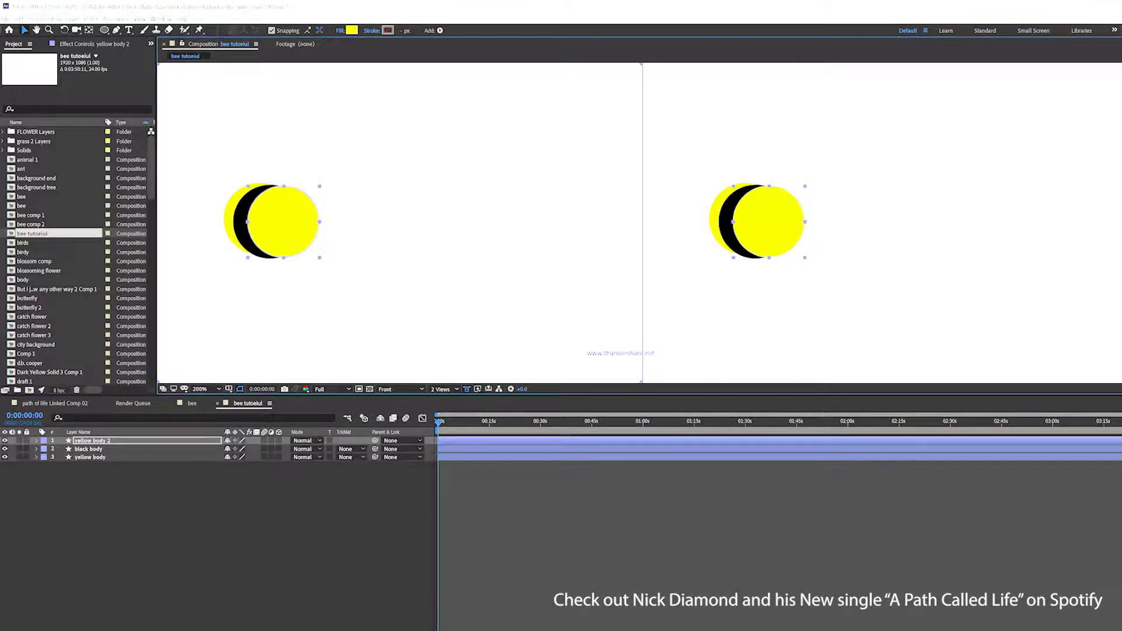
key("Right")
key("Right")
key("Right")
key("Left")
key("Left")
key("Left")
key("Left")
key("Left")
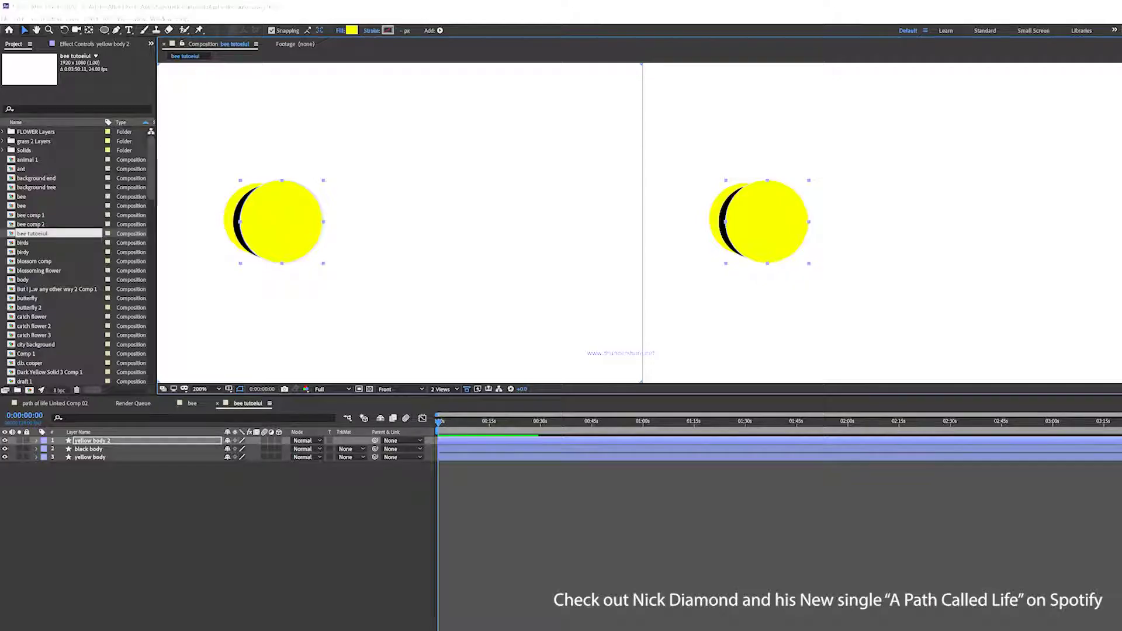
left_click_drag(240, 263, 281, 240)
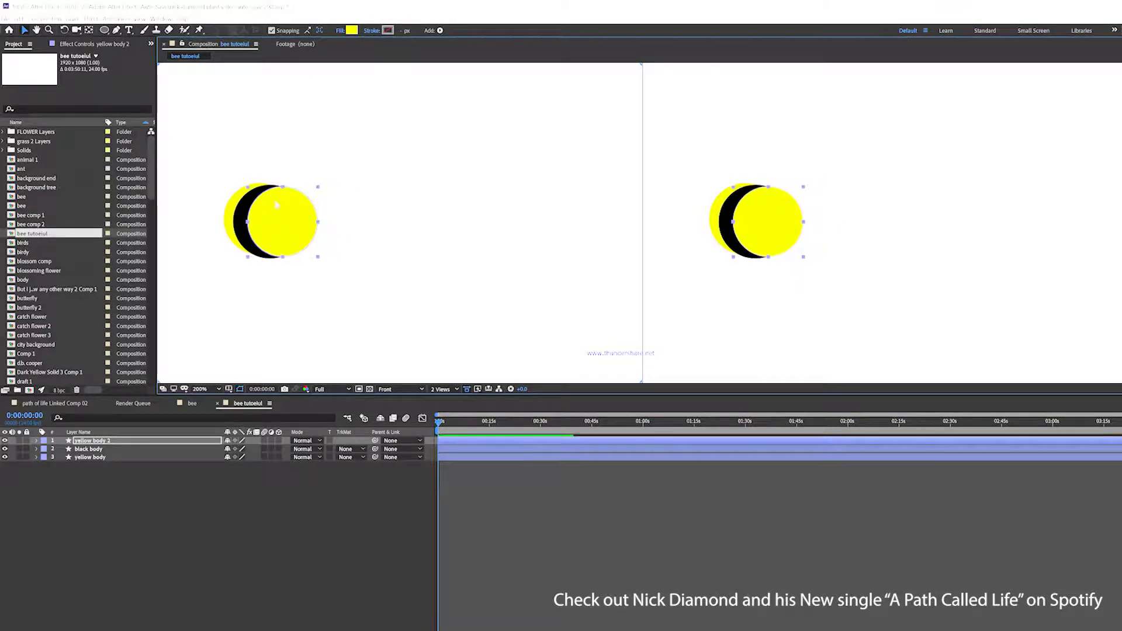
left_click_drag(283, 187, 283, 186)
mouse_move(320, 259)
left_mouse_down()
mouse_move(276, 250)
mouse_move(300, 251)
left_mouse_up()
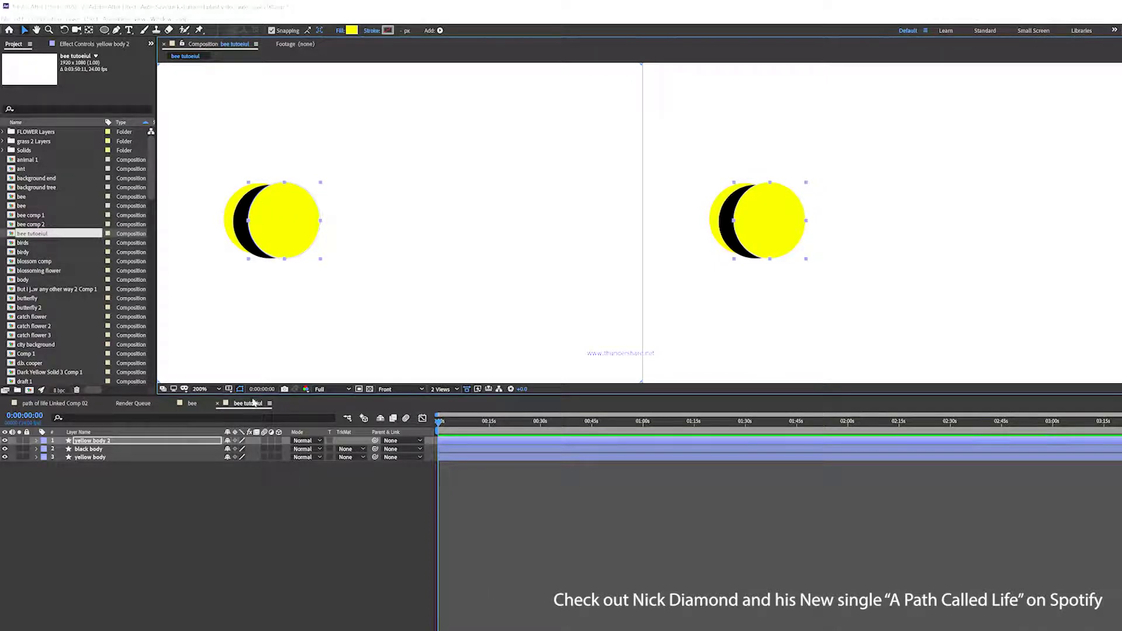
Duplicate the "black body" layer, place the copy on top of the stack and shift it right for a second black stripe
left_click(96, 520)
left_click(96, 451)
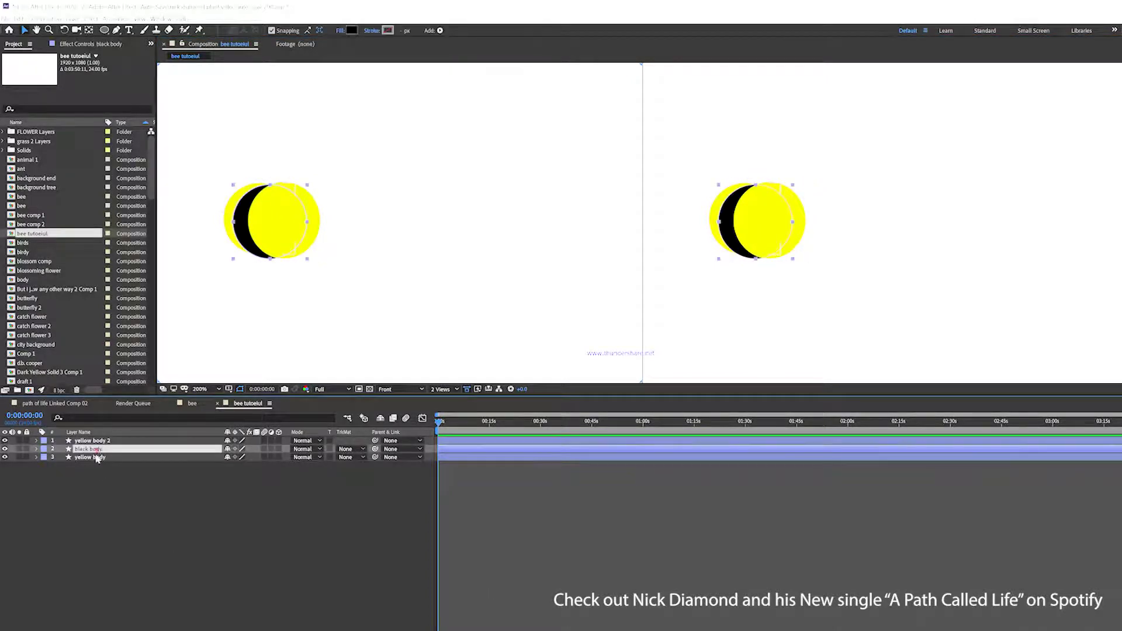
key("ctrl+d")
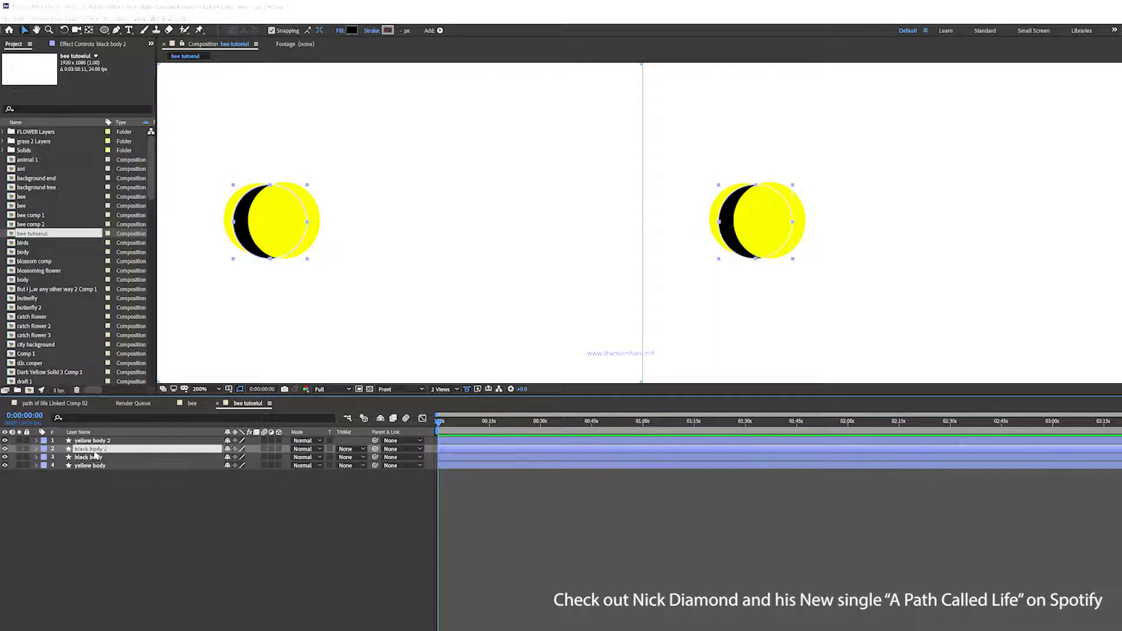
left_click_drag(96, 450, 100, 446)
left_click_drag(276, 219, 311, 221)
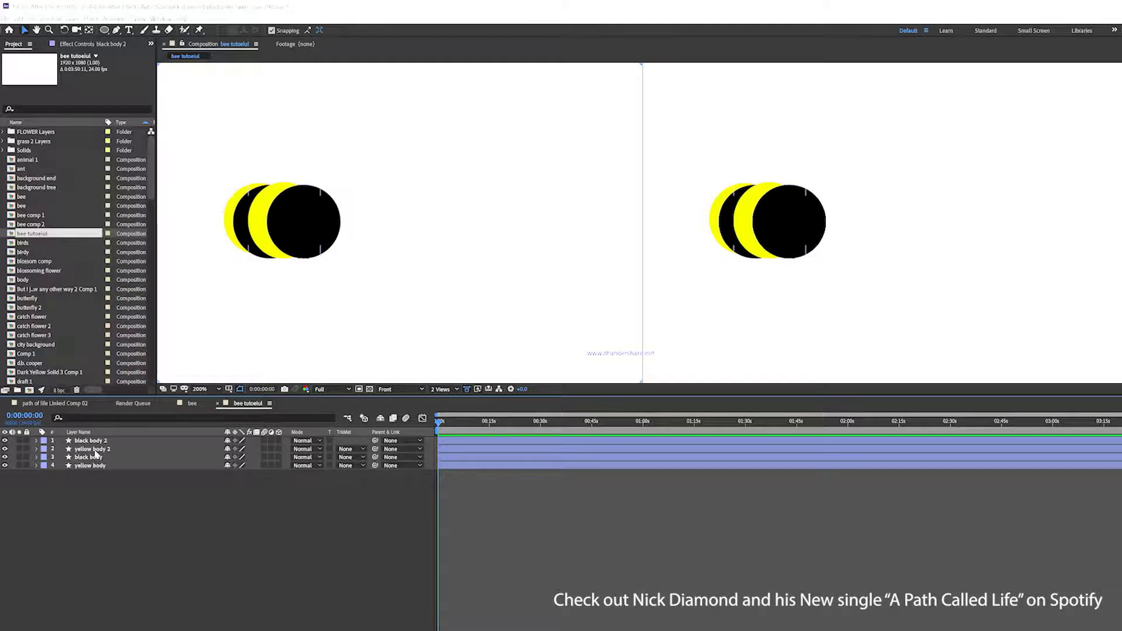
Duplicate the "yellow body 2" layer, place the copy on top of the stack, shift it right and enlarge it slightly to form the head end
left_click(93, 449)
key("ctrl+d")
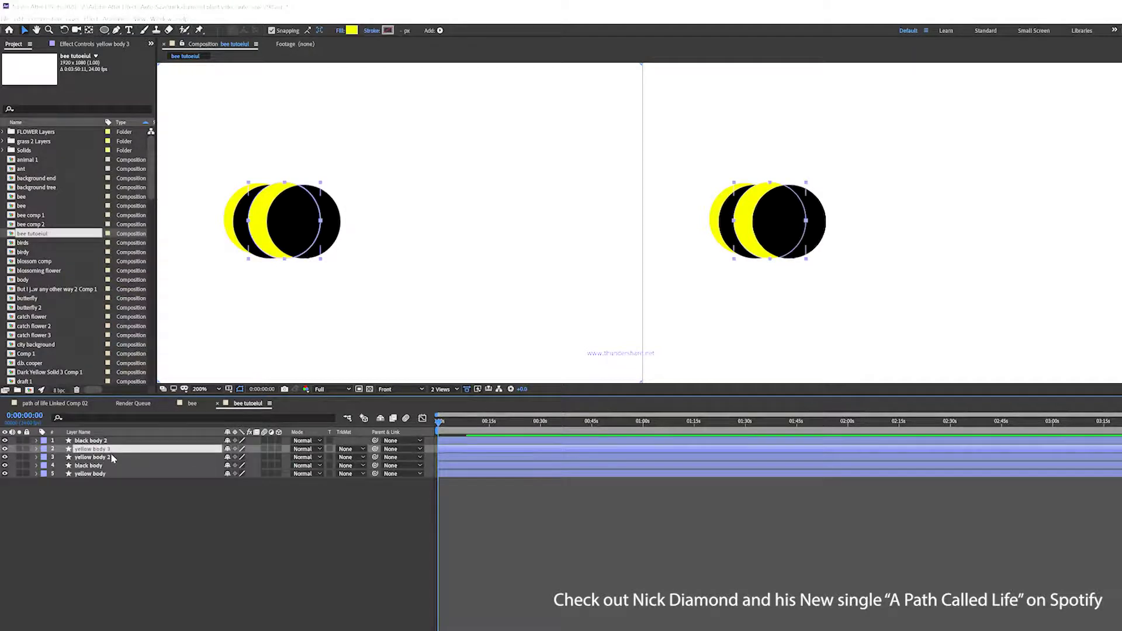
left_click_drag(104, 451, 101, 440)
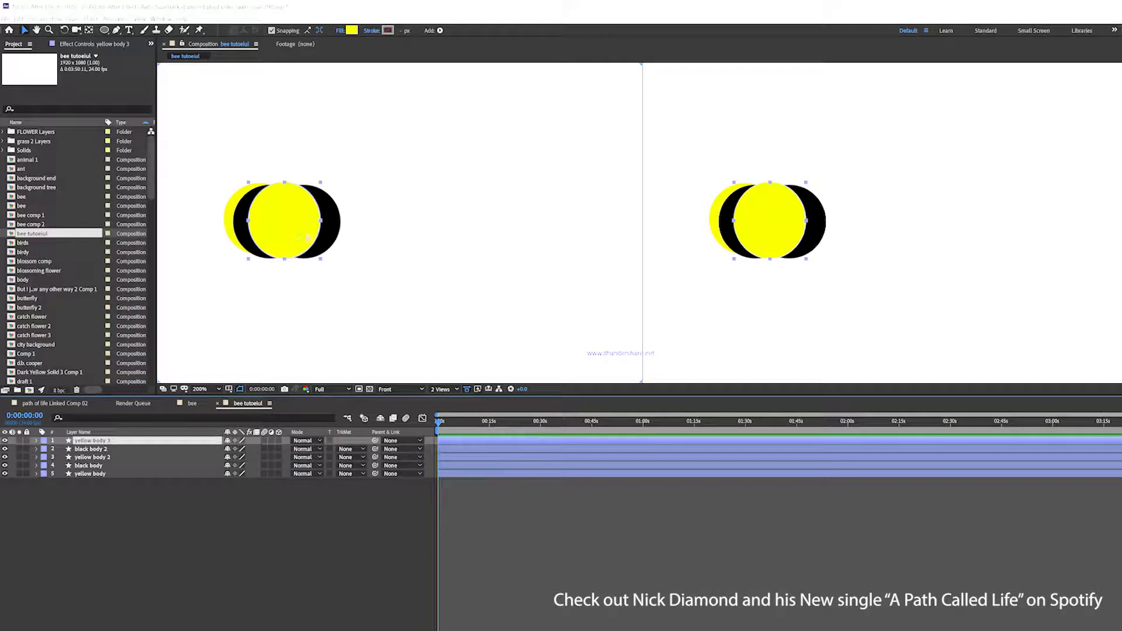
left_click_drag(303, 236, 336, 241)
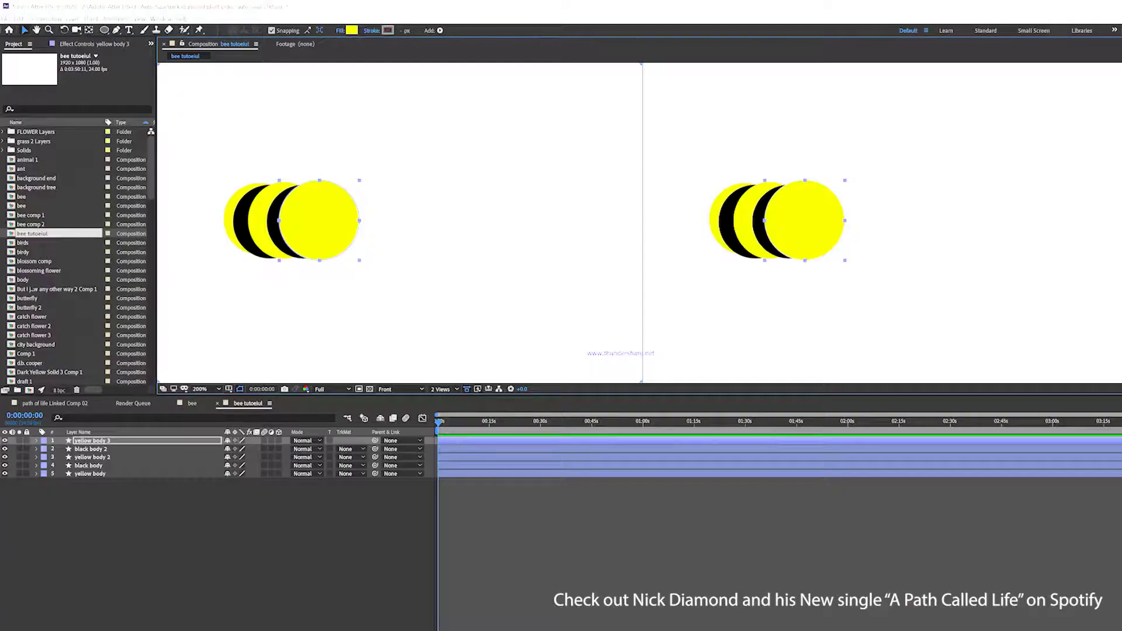
Parent the "yellow body 3", "black body 2", "yellow body 2" and "black body" layers to "yellow body"
left_click(91, 466)
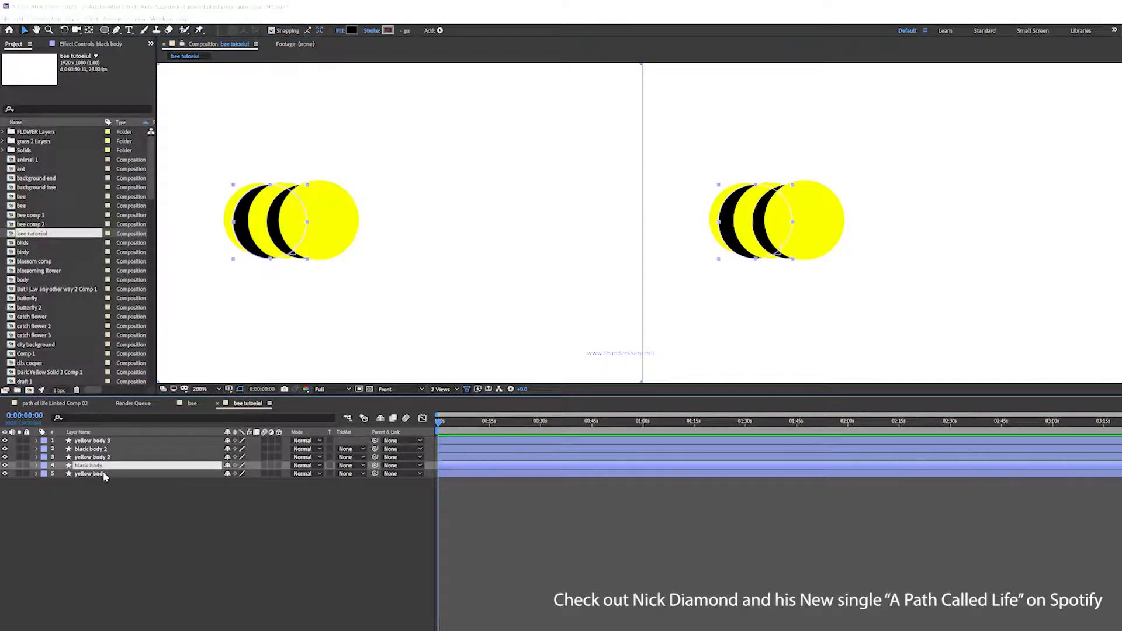
left_click(99, 474)
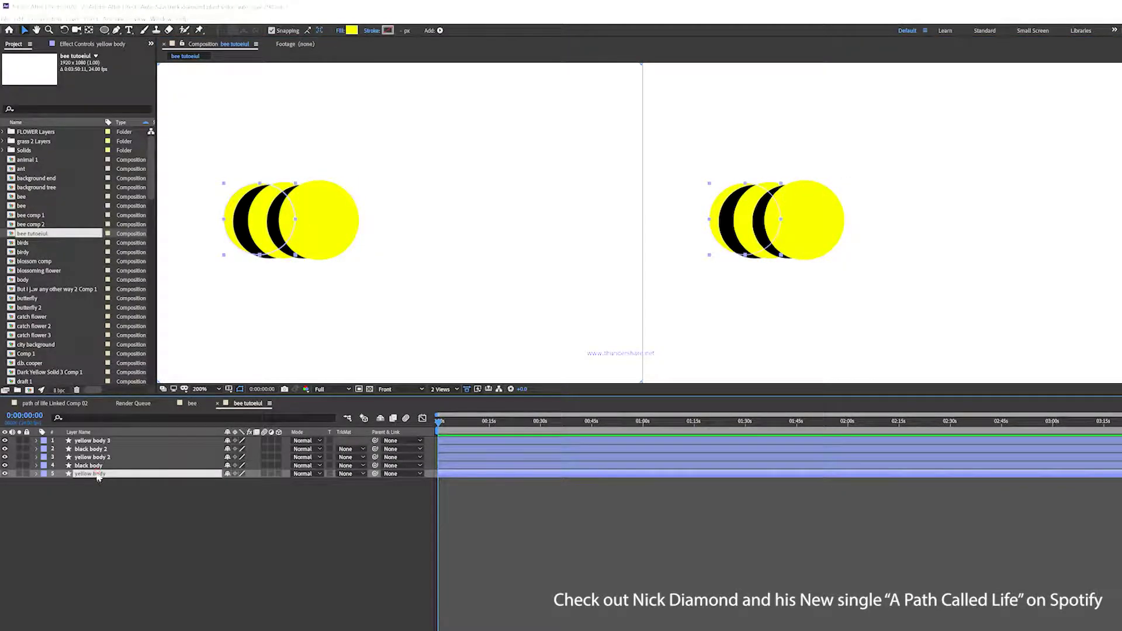
left_click(98, 466)
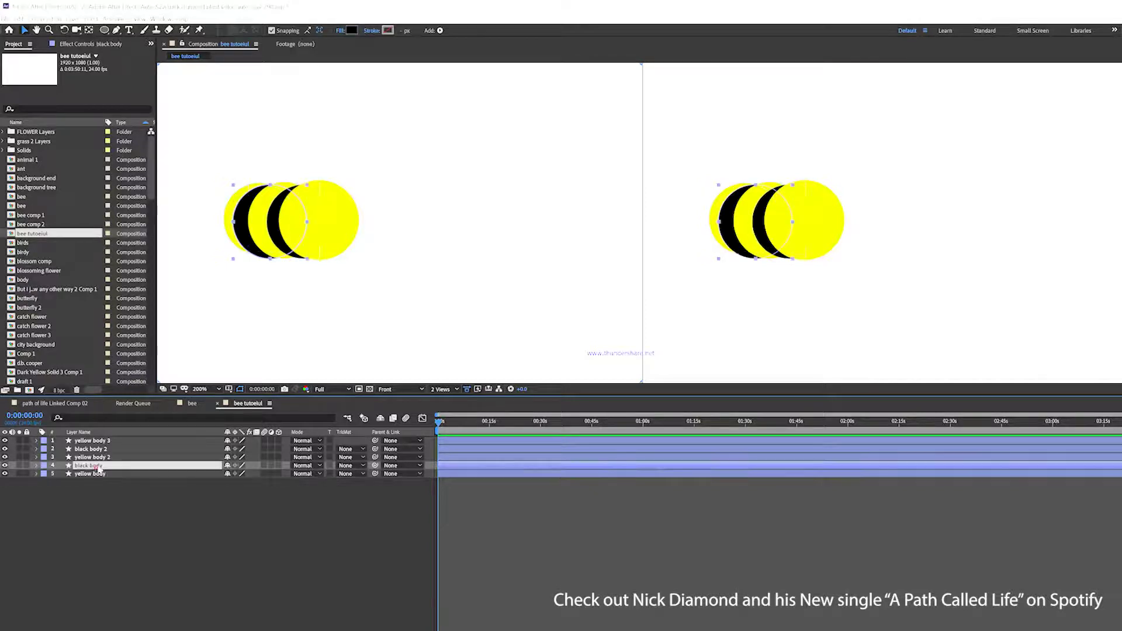
left_click(106, 442, "shift")
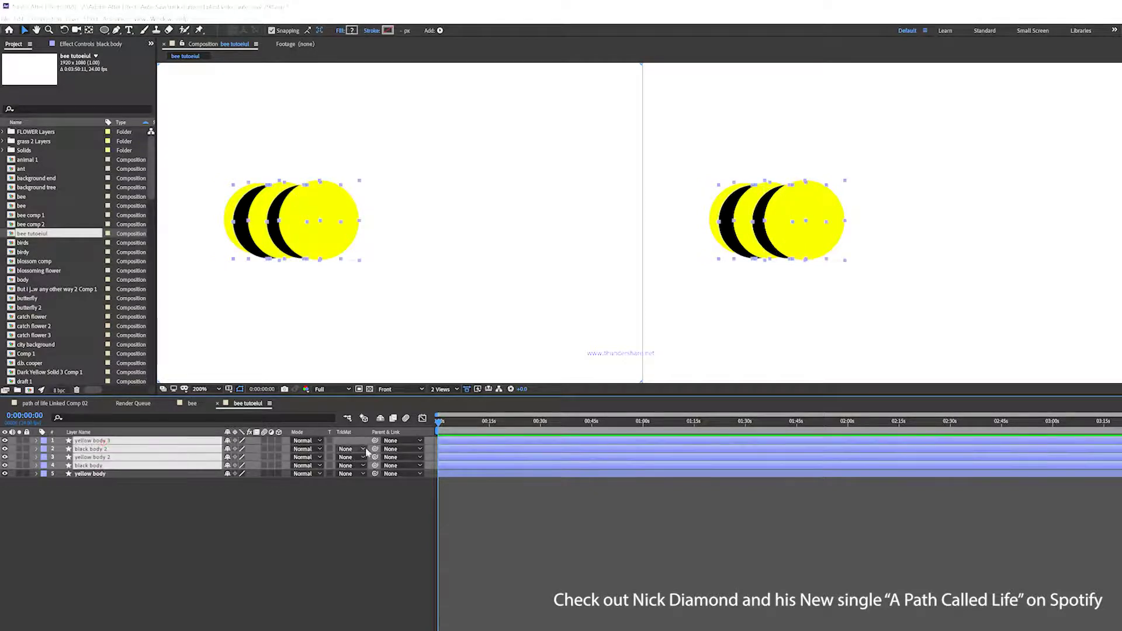
left_click_drag(376, 444, 107, 477)
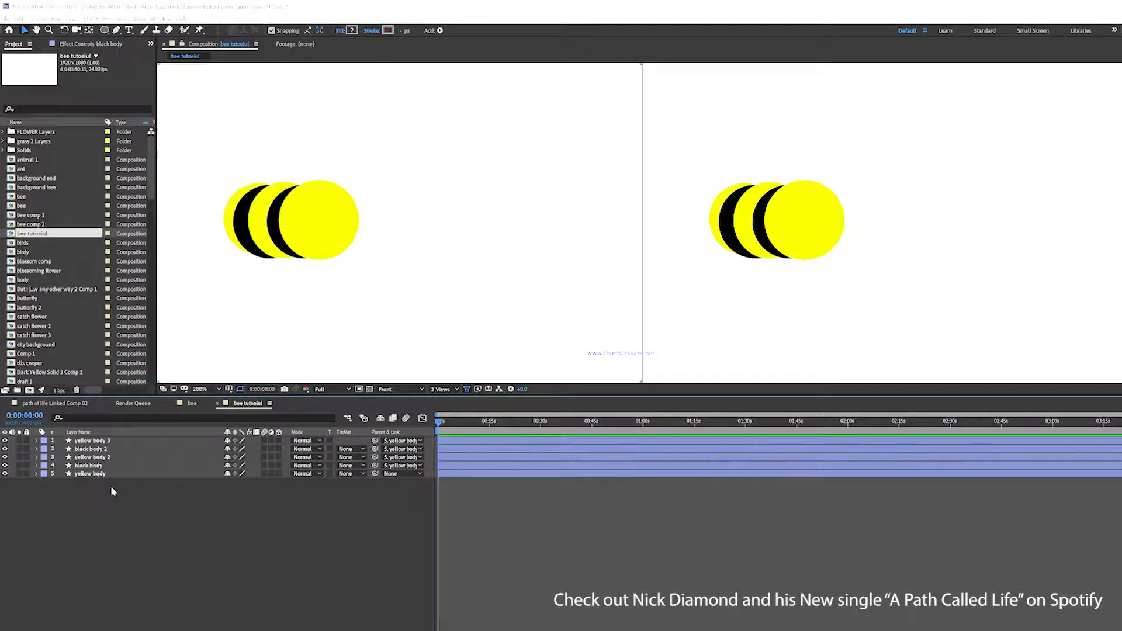
Test the parenting by moving the "yellow body" layer right in the composition, and undo the move
left_click(97, 474)
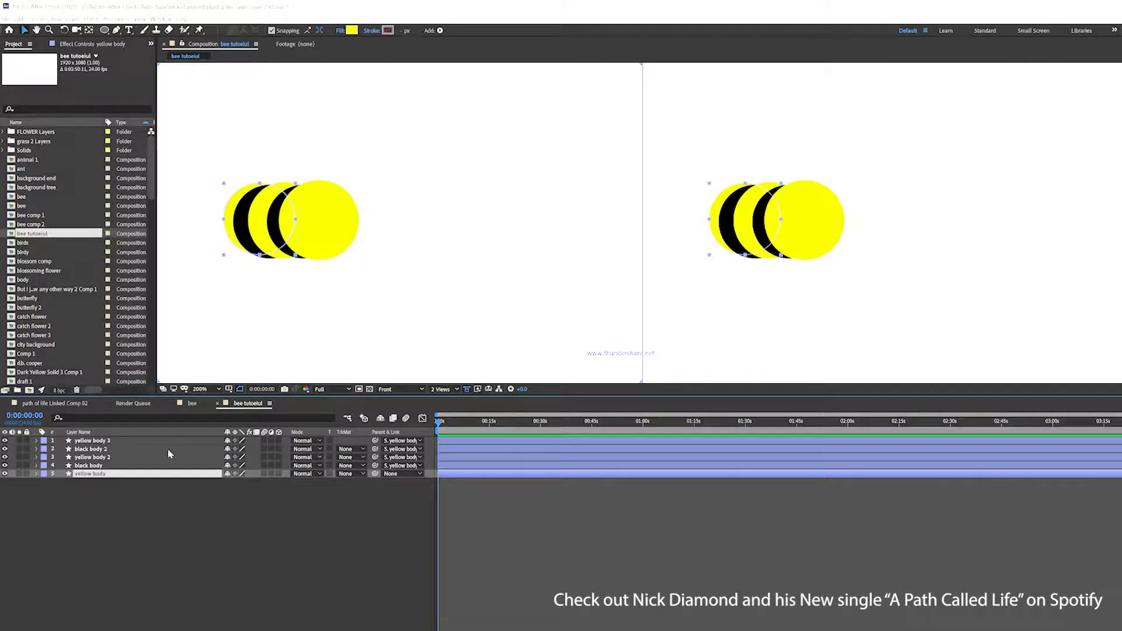
left_click_drag(238, 206, 319, 209)
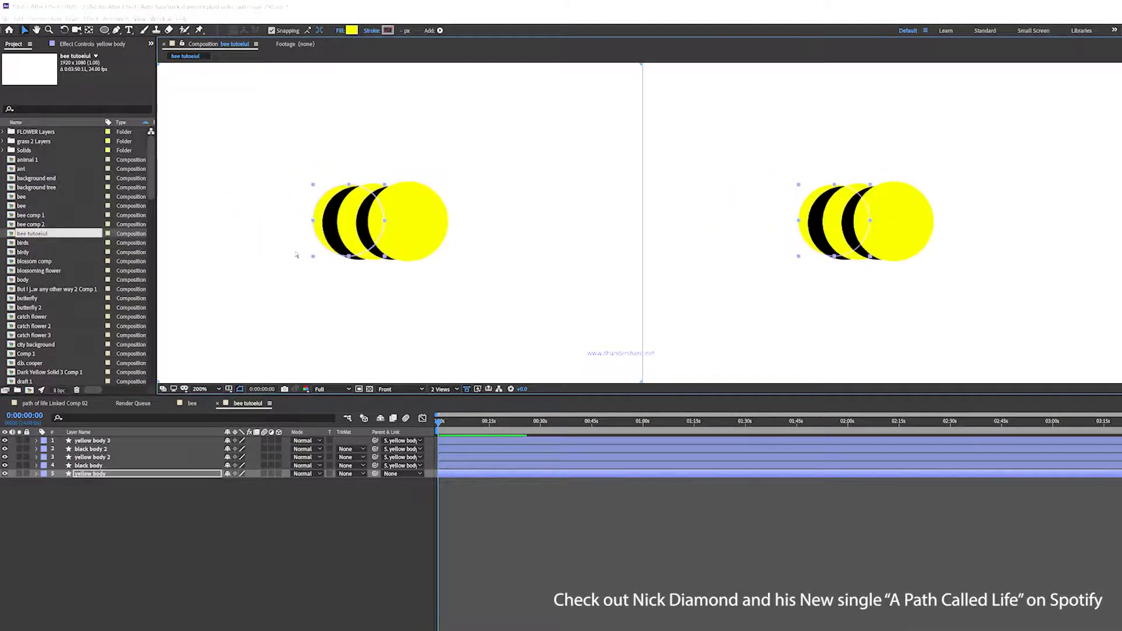
key("ctrl+z")
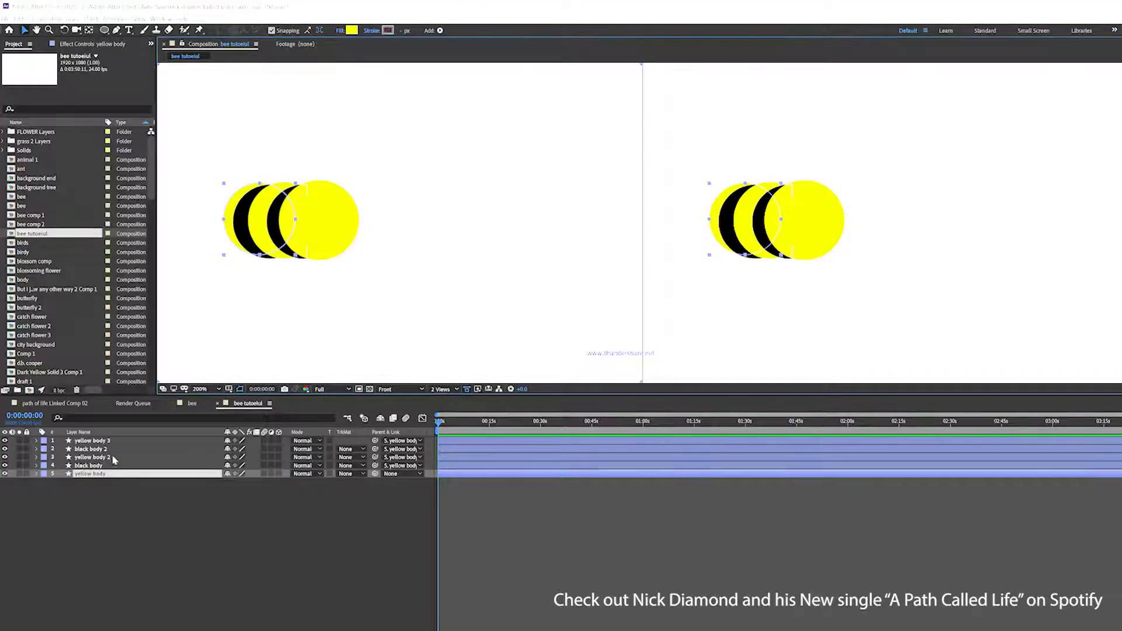
Mark the four layers parented to "yellow body" as shy and hide shy layers in the timeline
left_click(100, 442)
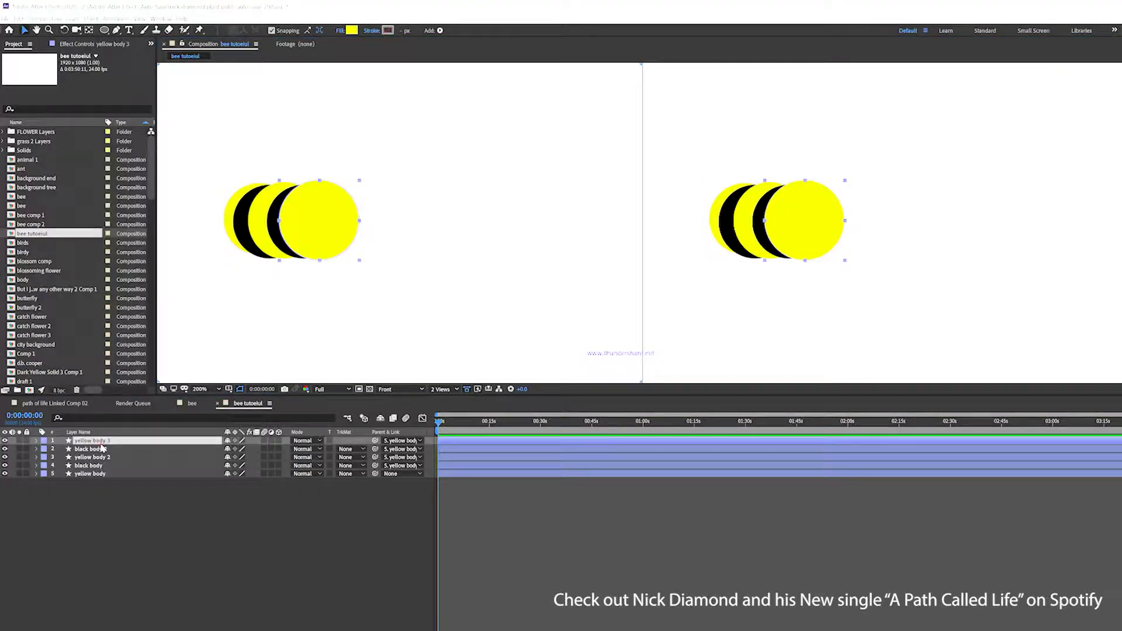
left_click(101, 466, "shift")
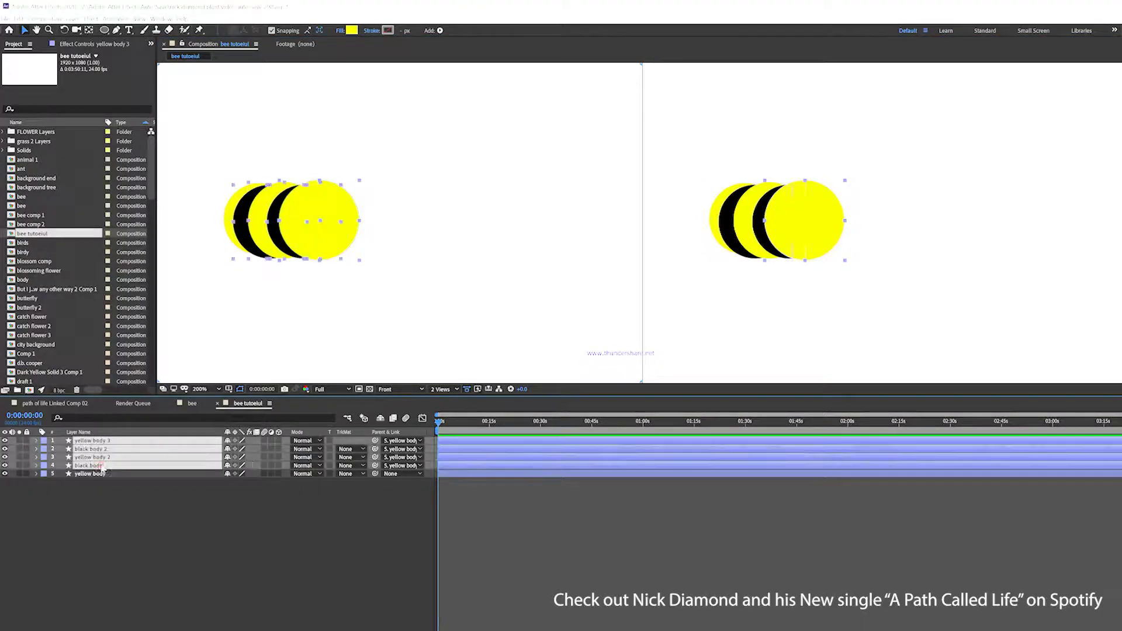
left_click(227, 466)
left_click(381, 420)
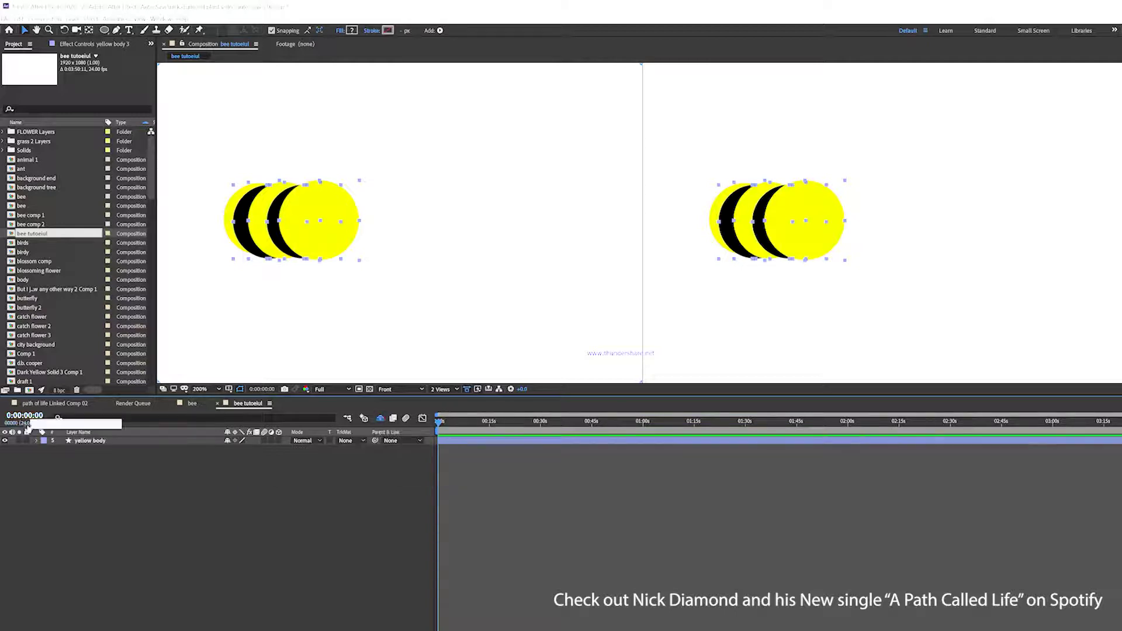
Set the Pen tool to no fill and a black 2 px stroke, and start a leg path on the front yellow circle
left_click(91, 441)
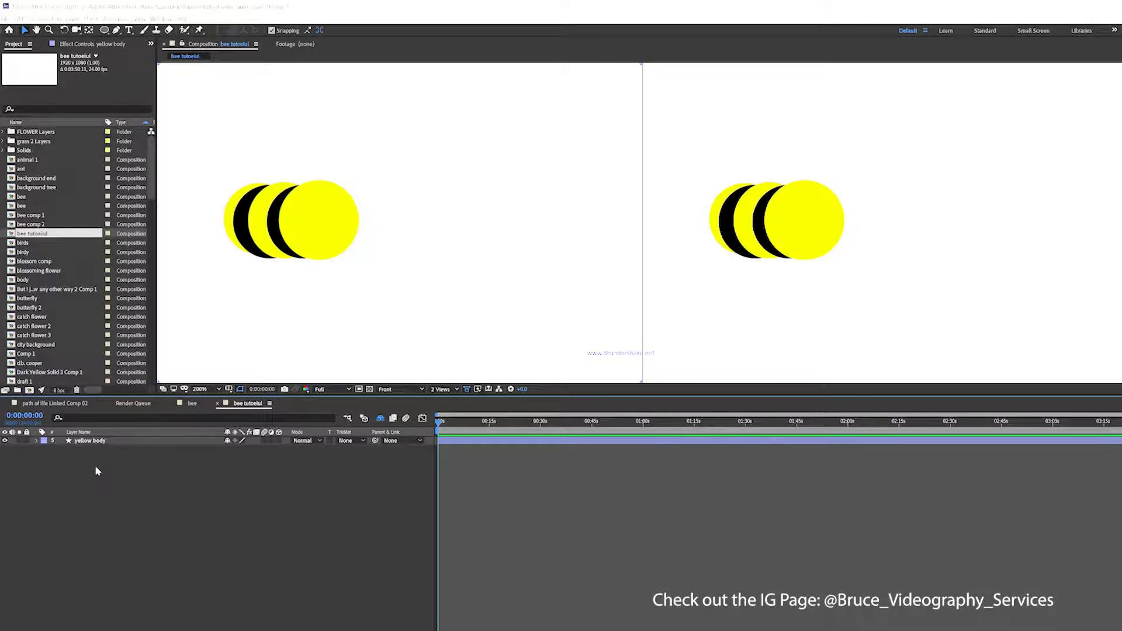
left_click(99, 441)
left_click(104, 462)
left_click(118, 31)
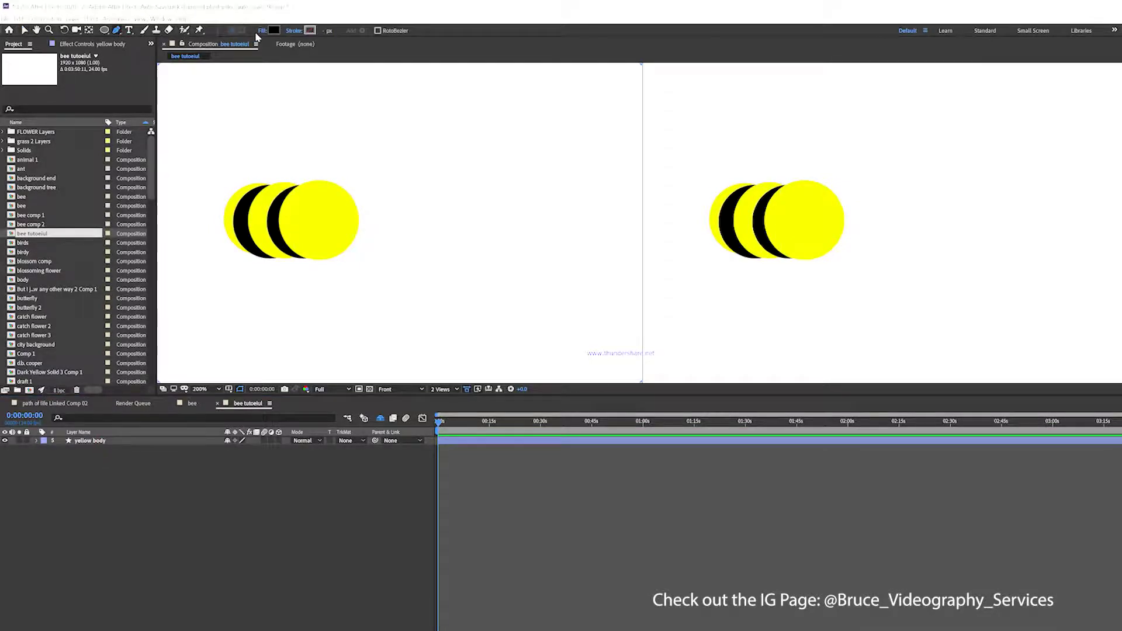
left_click(276, 35, "alt")
left_click(276, 34, "alt")
left_click(309, 34, "alt")
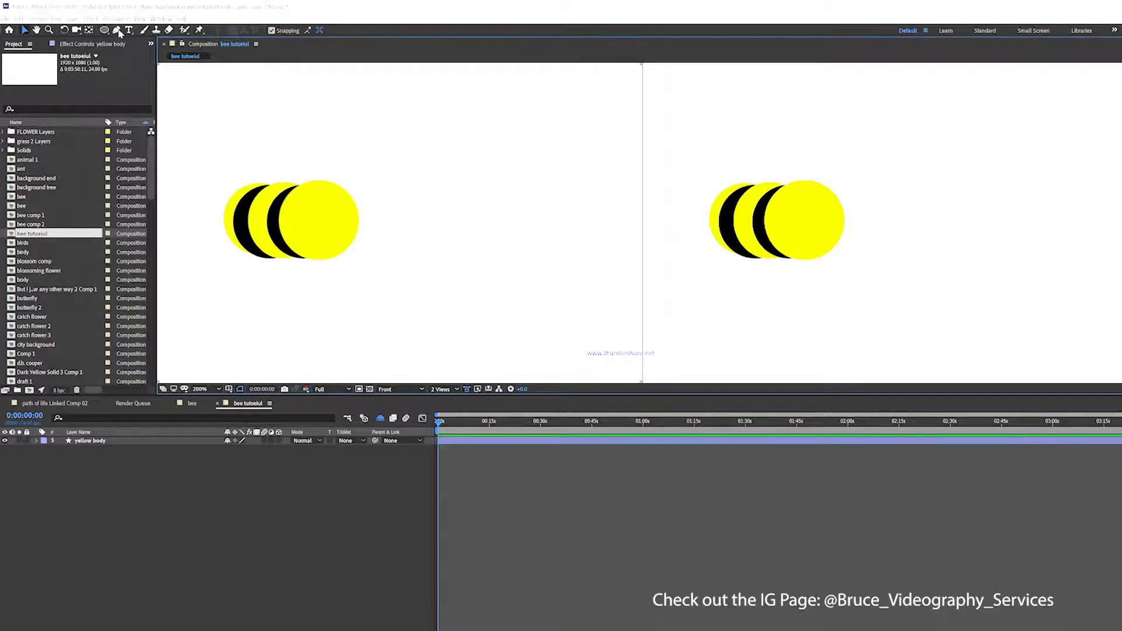
left_click(116, 31)
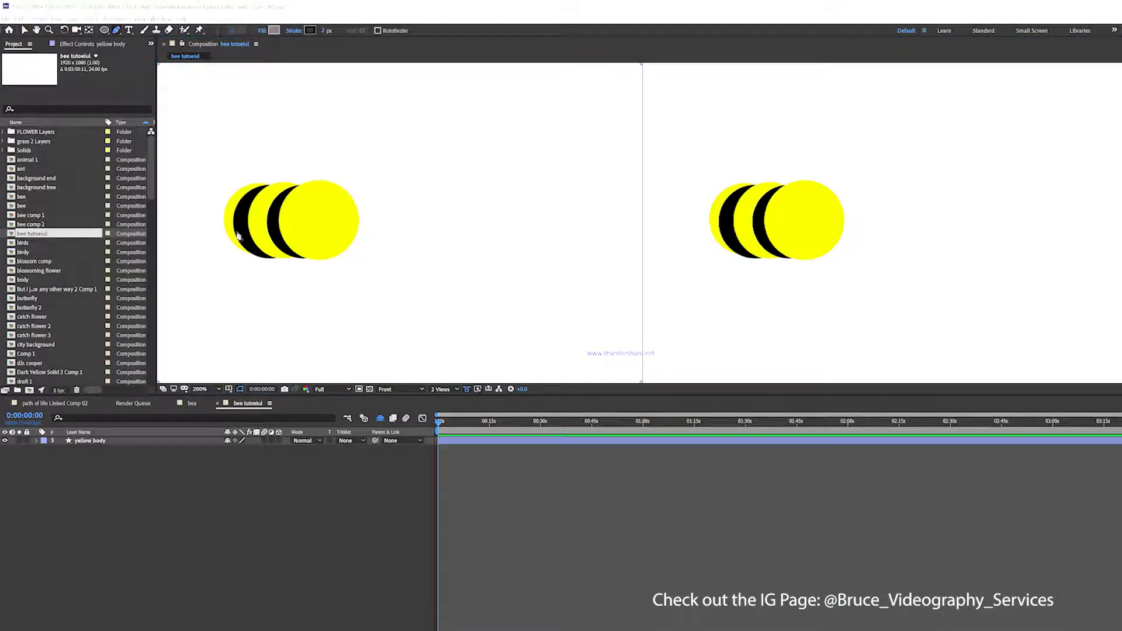
left_click(315, 232)
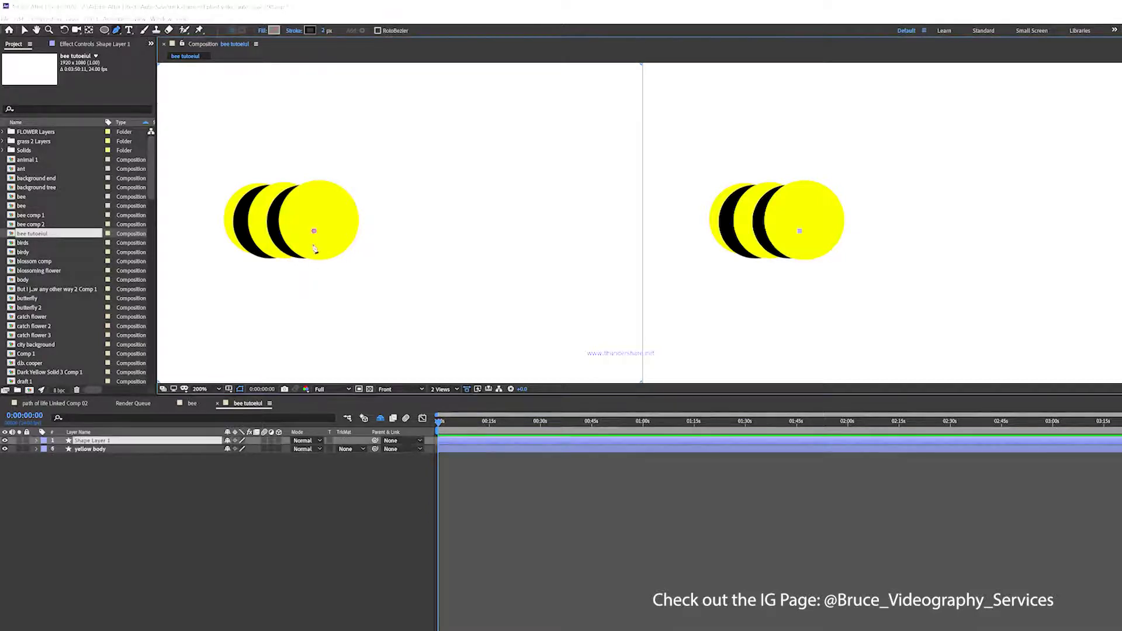
left_click(315, 303)
mouse_move(332, 308)
left_mouse_down()
mouse_move(335, 296)
mouse_move(320, 313)
left_mouse_up()
key("ctrl+z")
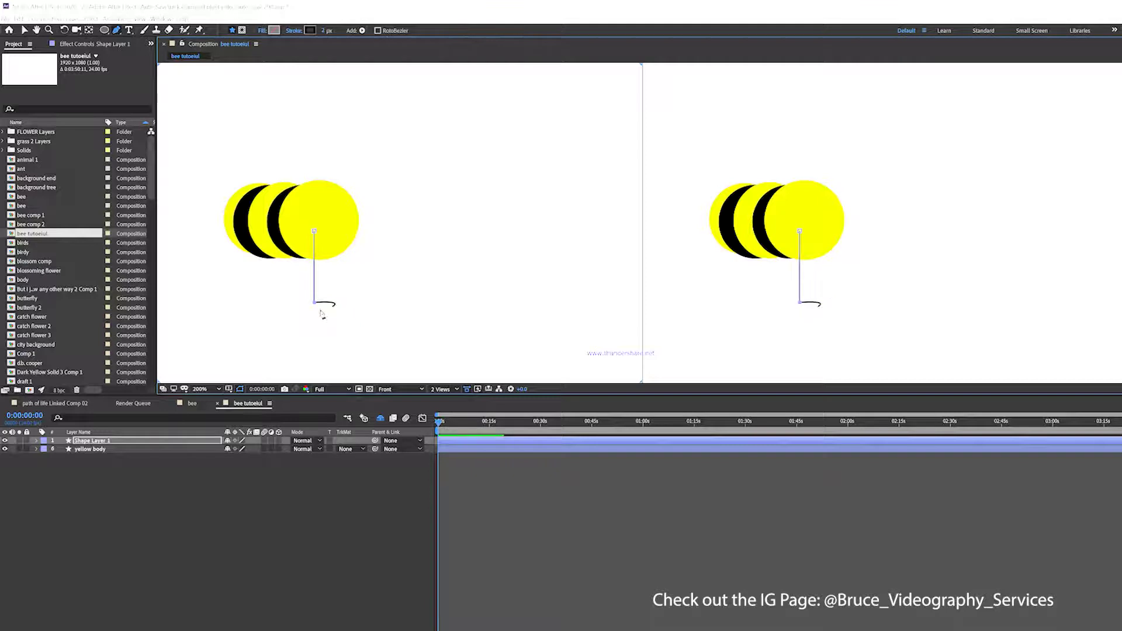
key("ctrl+z")
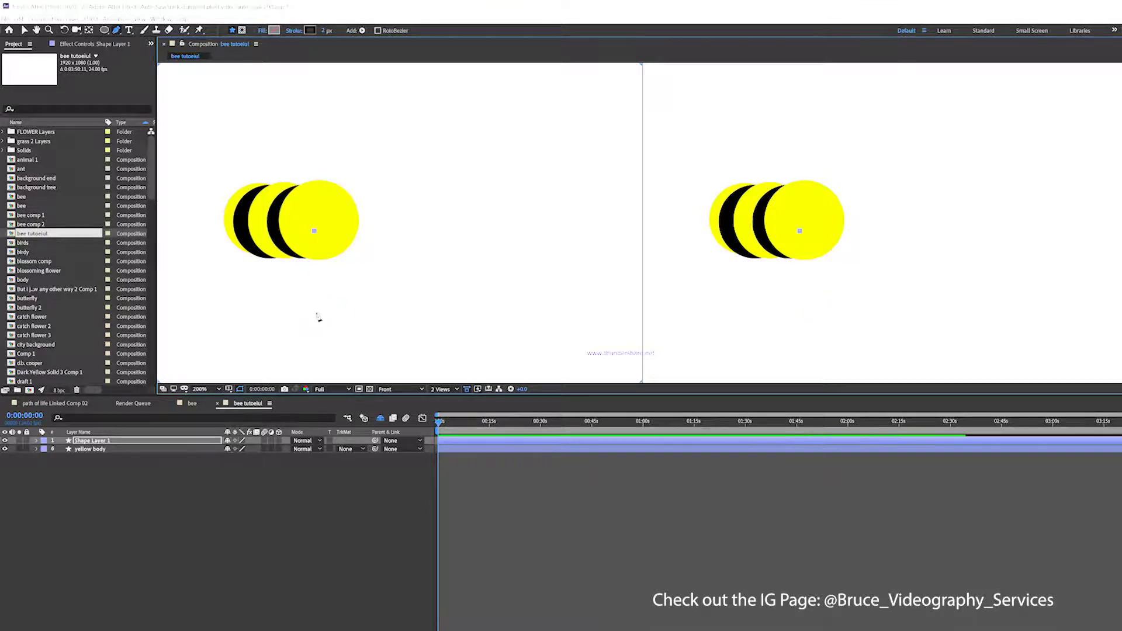
Finish the front leg below the body with a small hooked foot, and add a shorter hooked leg under the rear stripes on the same layer
left_click_drag(316, 314, 302, 313)
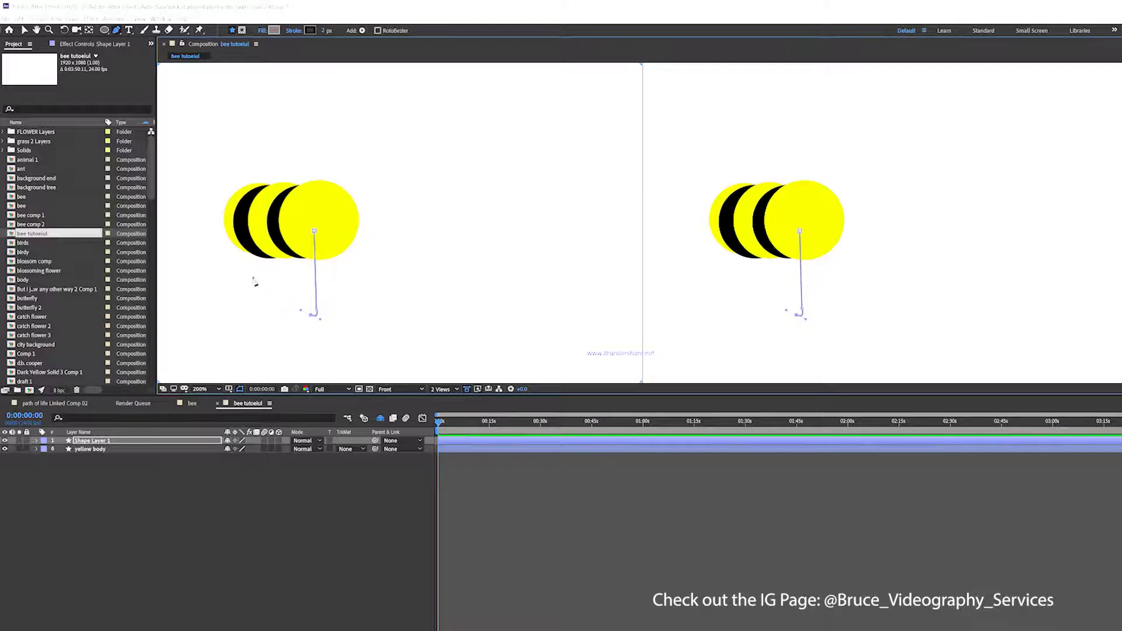
left_click(37, 442)
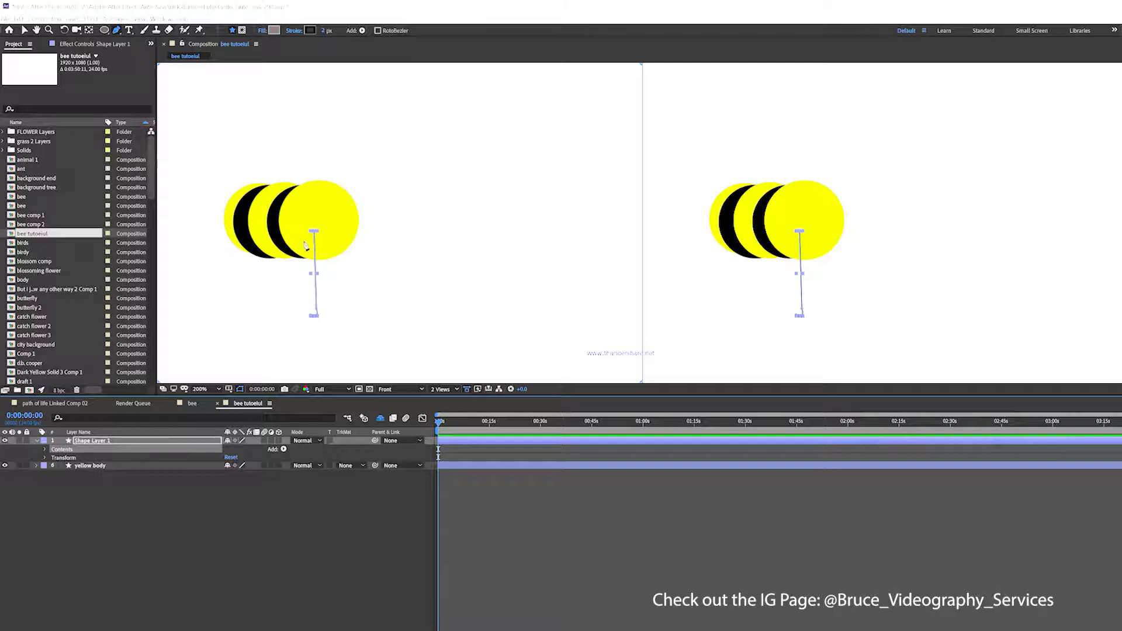
left_click(303, 237)
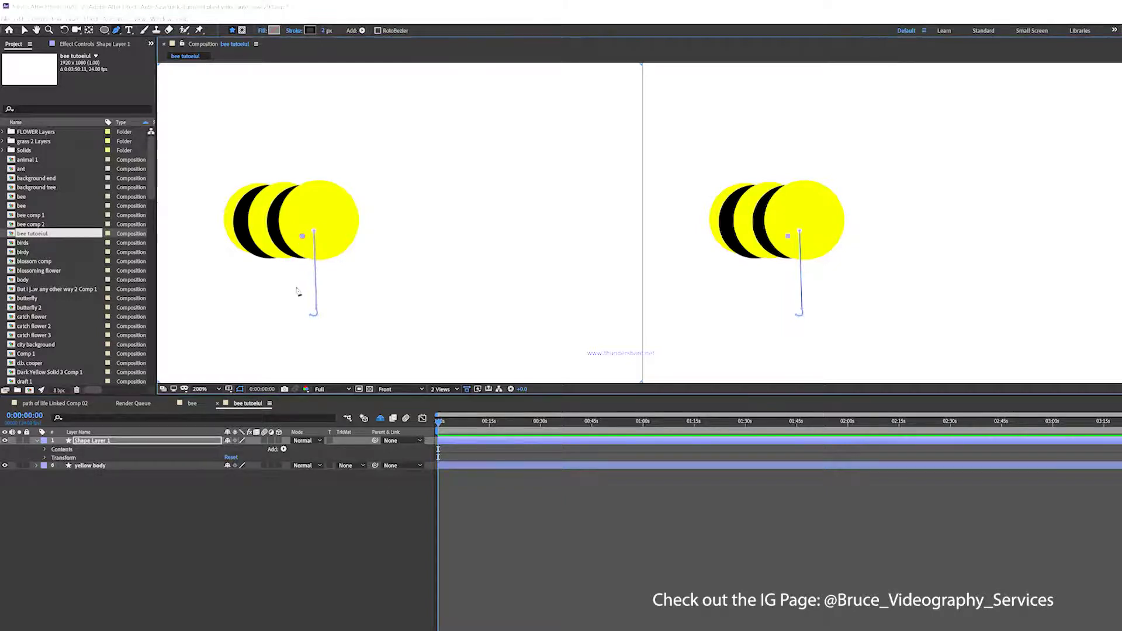
key("ctrl+z")
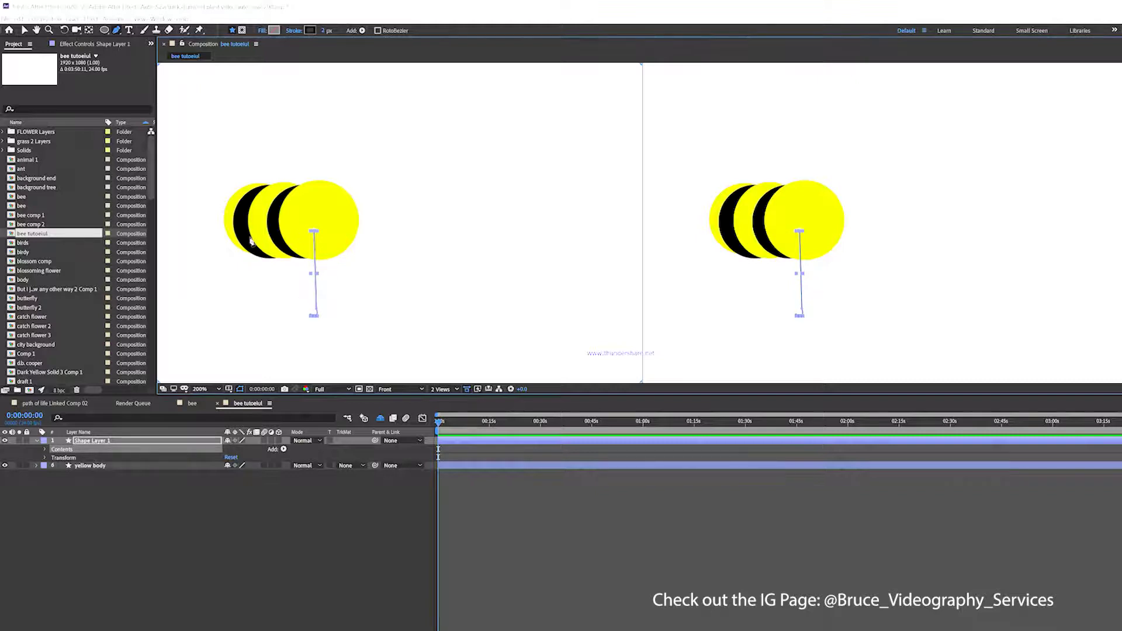
left_click(263, 245)
mouse_move(265, 284)
left_mouse_down()
mouse_move(248, 285)
mouse_move(255, 273)
left_mouse_up()
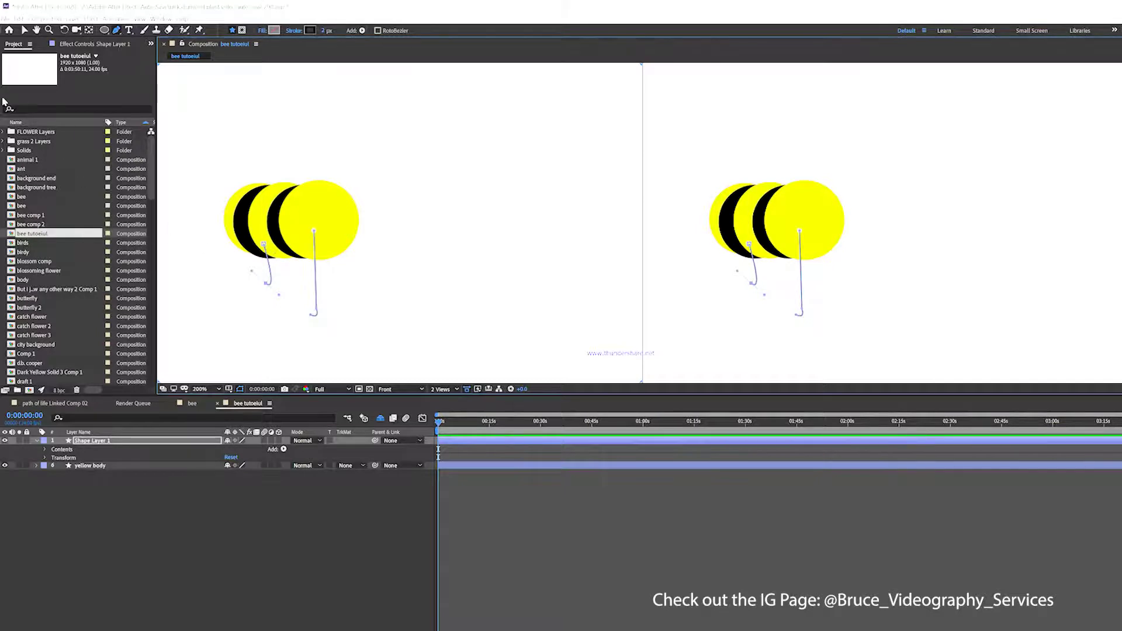
left_click(82, 524)
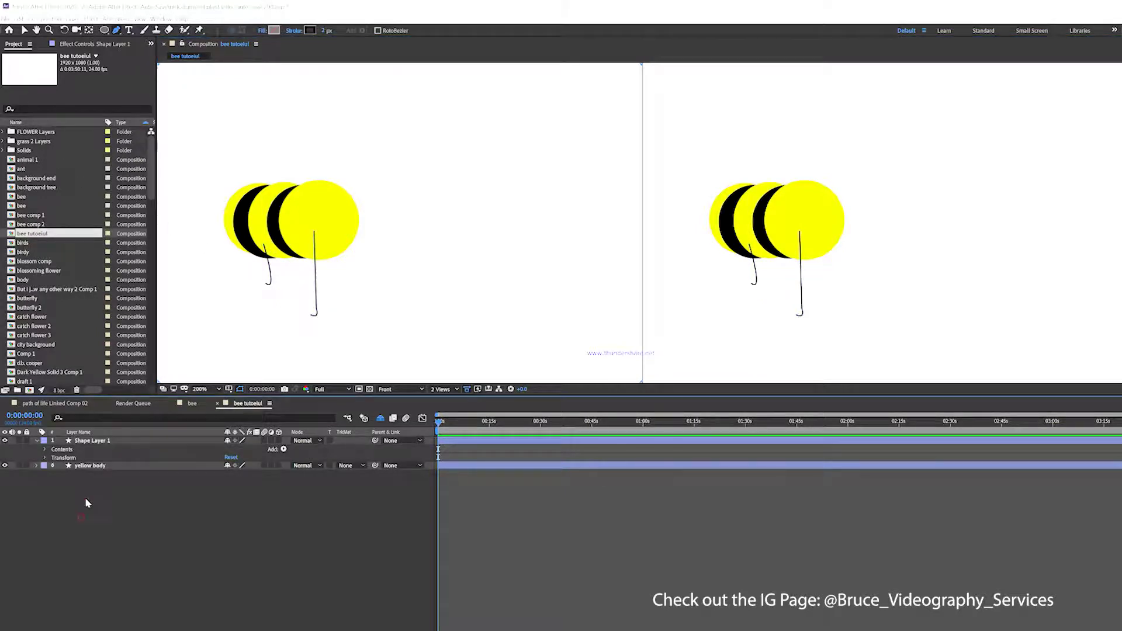
Rename the new shape layer containing both leg paths as "legs"
left_click(102, 443)
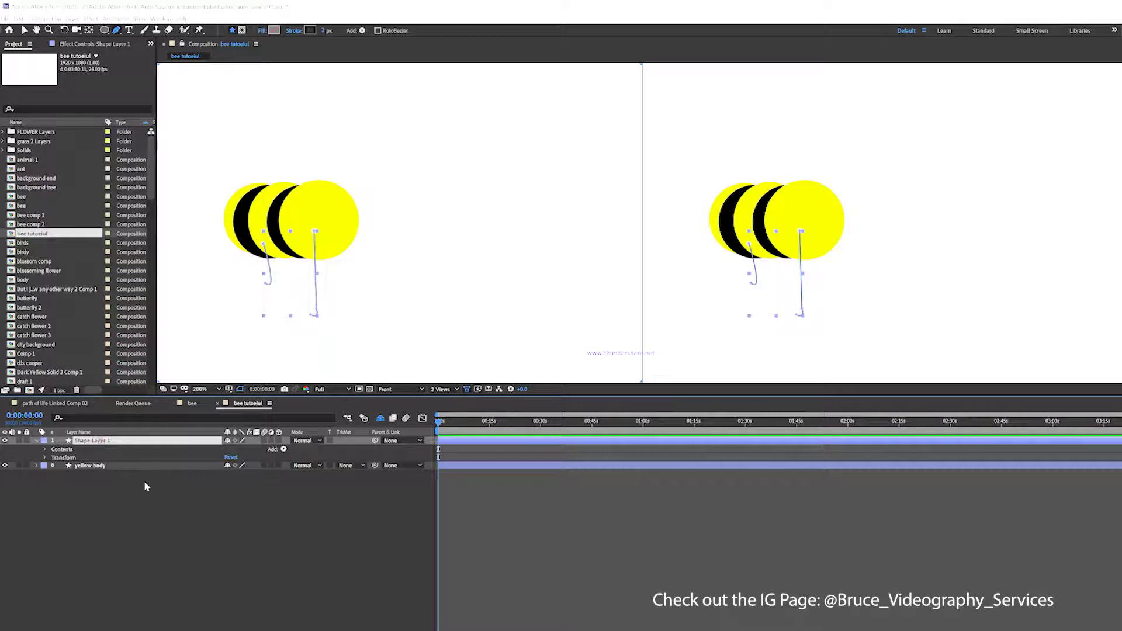
key("Return")
type("legs")
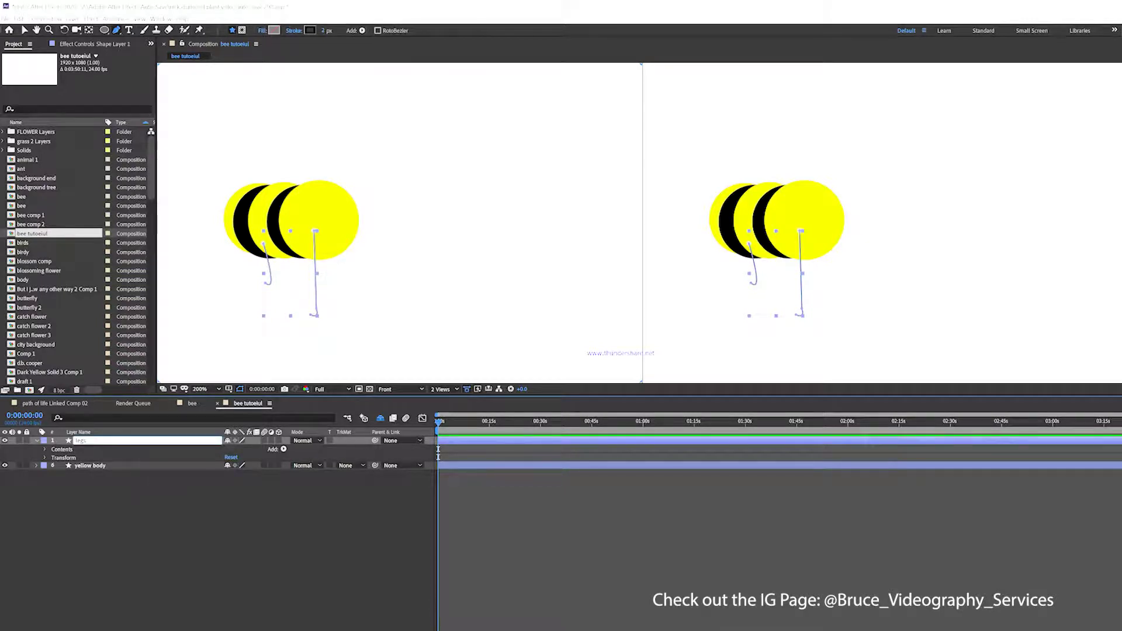
key("Return")
left_click(127, 489)
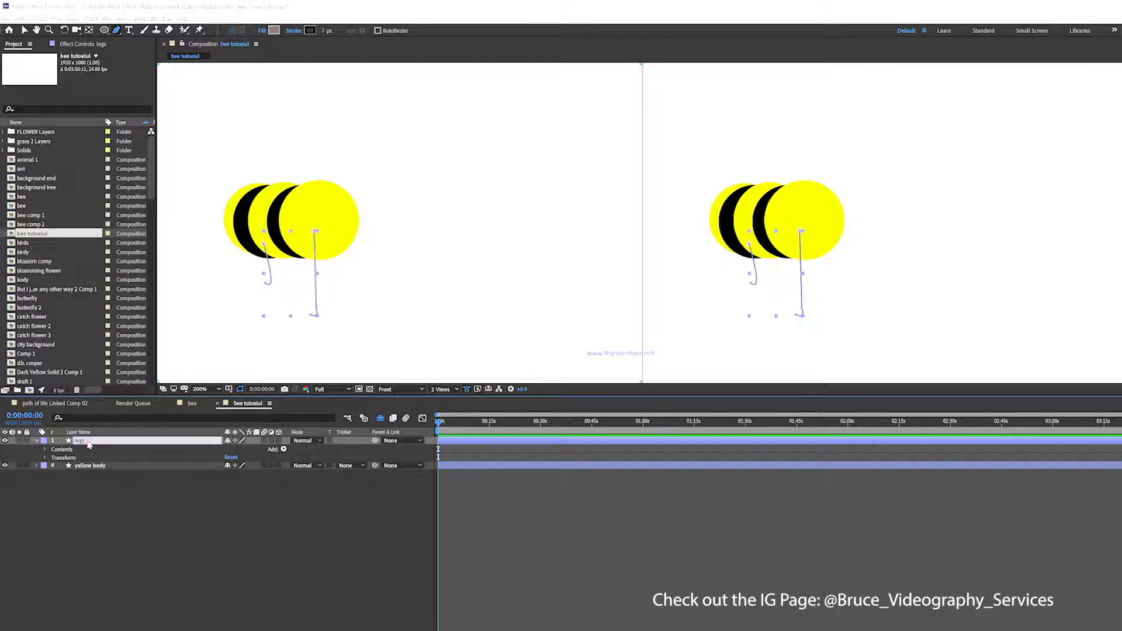
Duplicate the "legs" layer, offset the two pairs diagonally from each other, and move both layers below "yellow body" in the stack
key("ctrl+d")
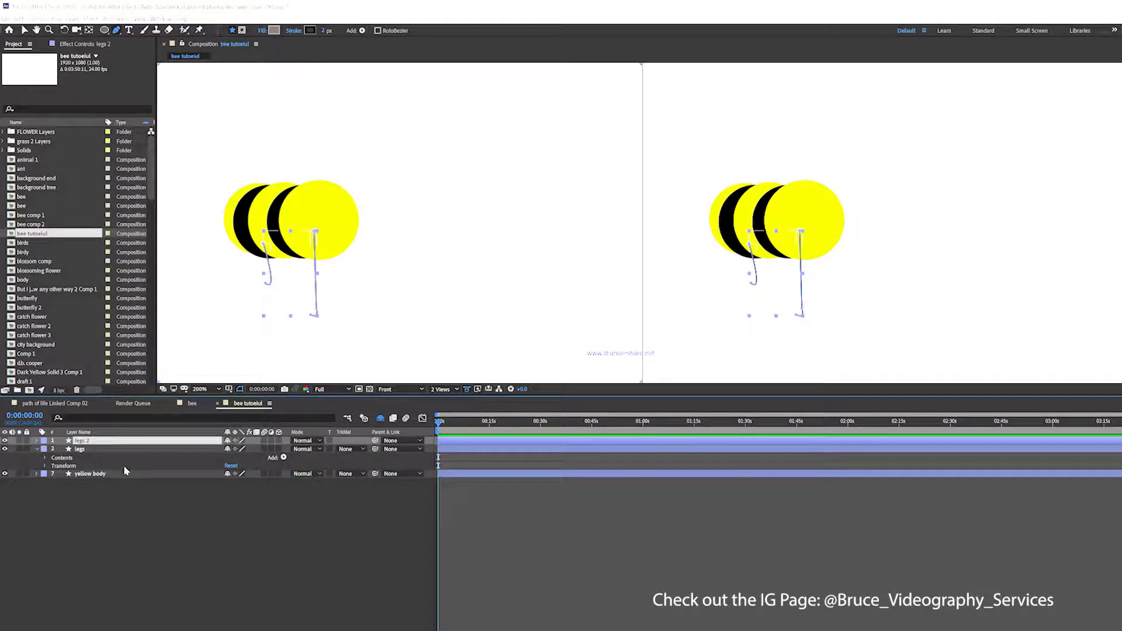
key("v")
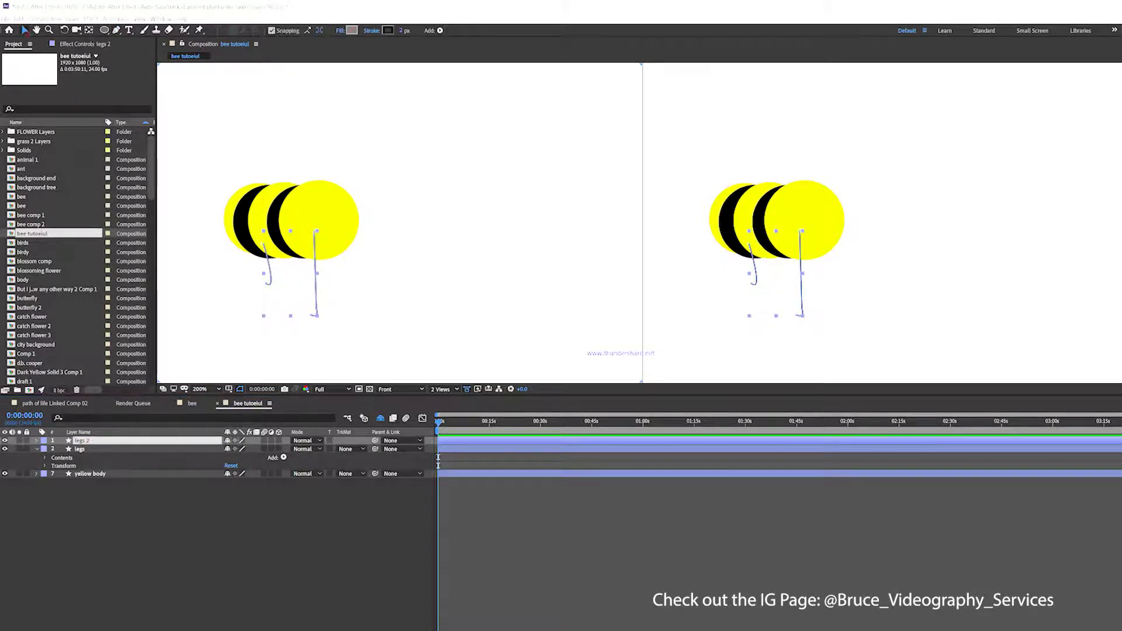
left_click_drag(295, 263, 287, 265)
key("Return")
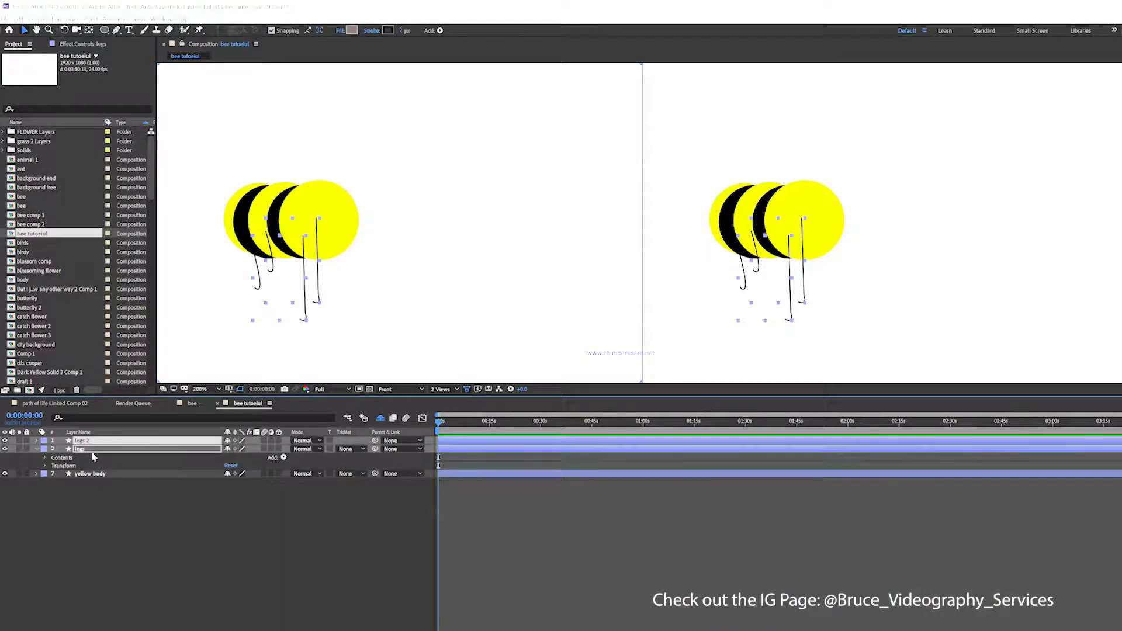
left_click_drag(88, 451, 93, 485)
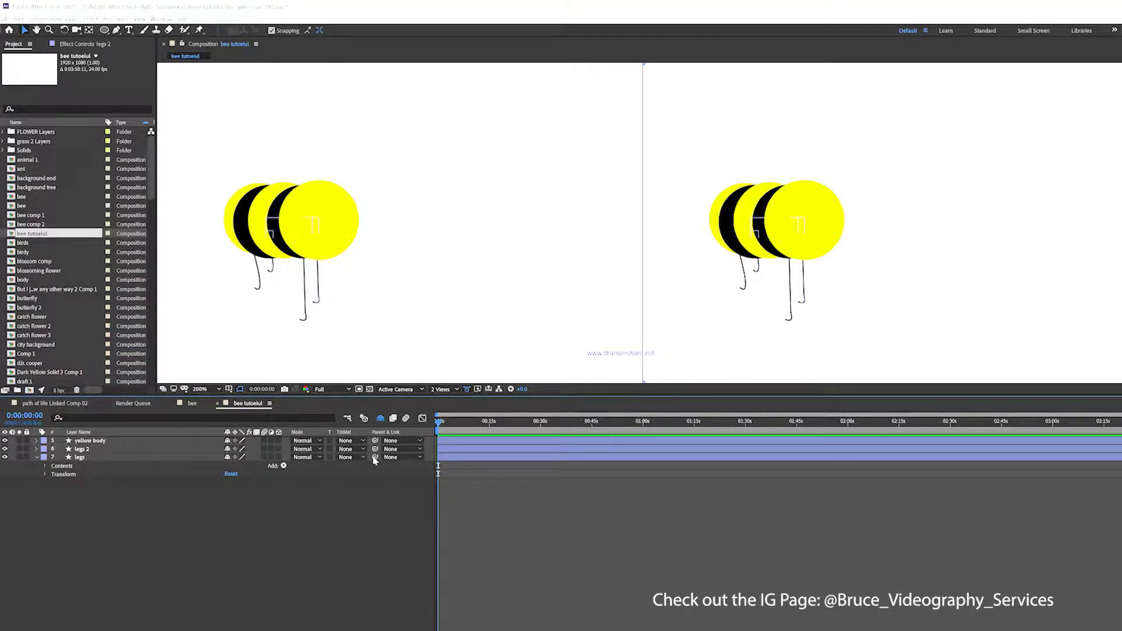
Parent the "legs" and "legs 2" layers to "yellow body"
left_click(89, 450)
left_click(90, 457, "shift")
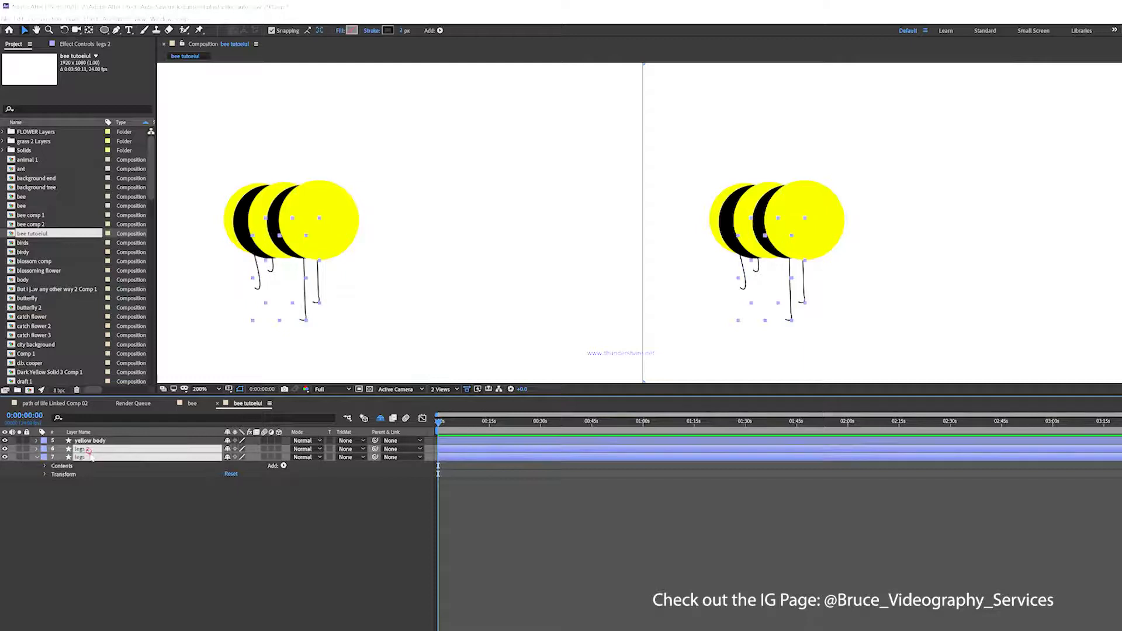
left_click_drag(376, 457, 91, 443)
left_click(98, 515)
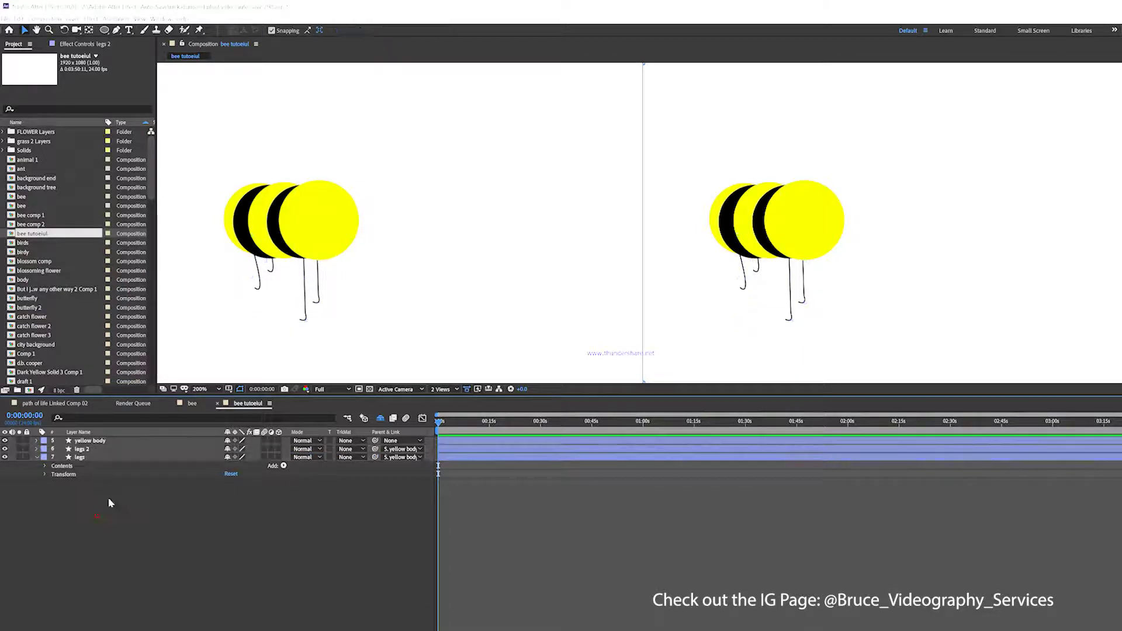
Reveal the Rotation property of both legs layers and add the expression wiggle(1,10) to the rotation of "legs 2"
left_click(82, 460)
left_click(85, 449, "shift")
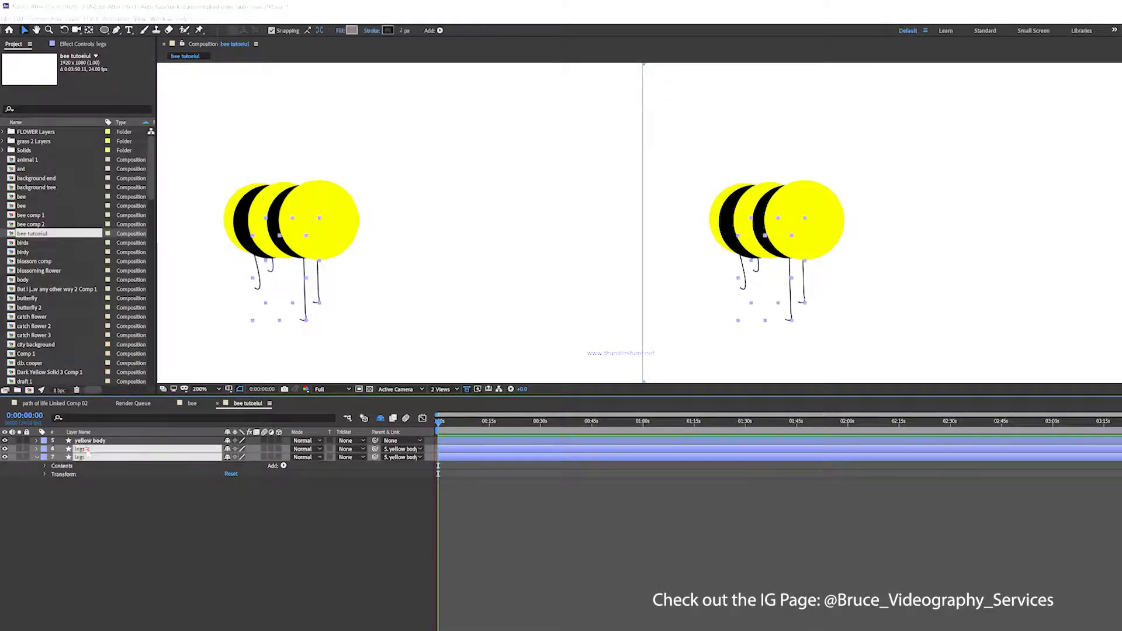
key("r")
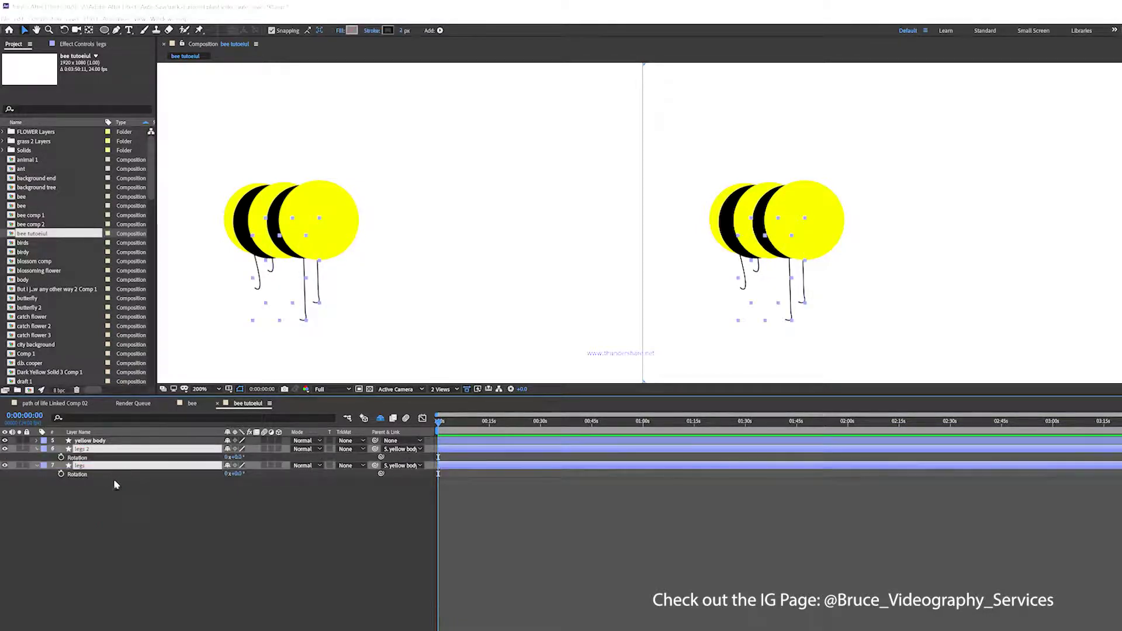
left_click(73, 460)
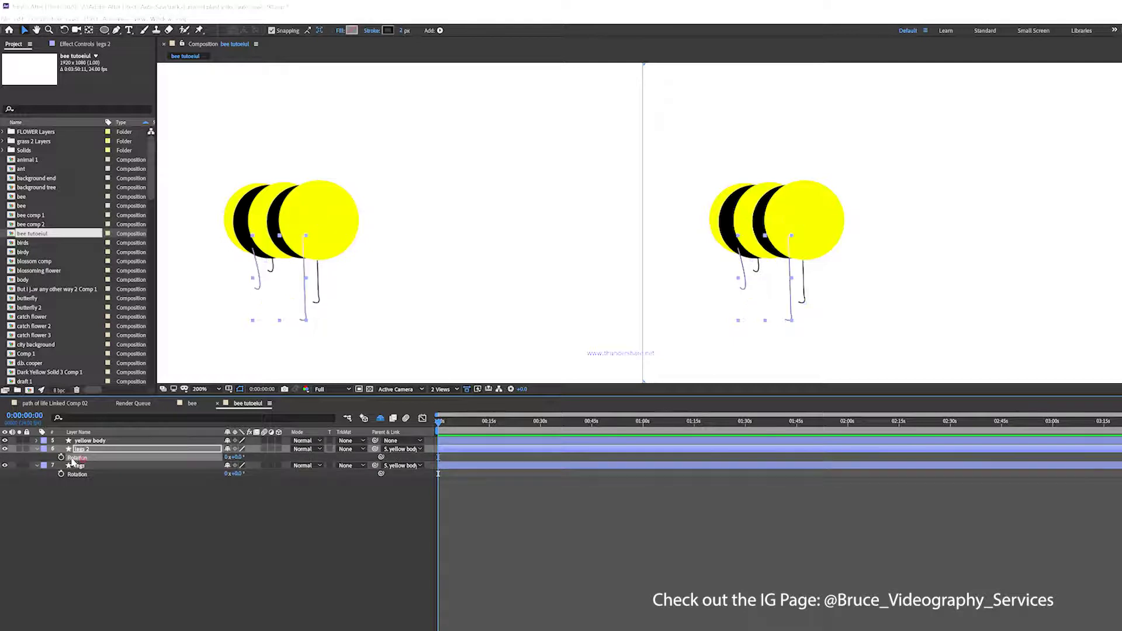
left_click(60, 457, "alt")
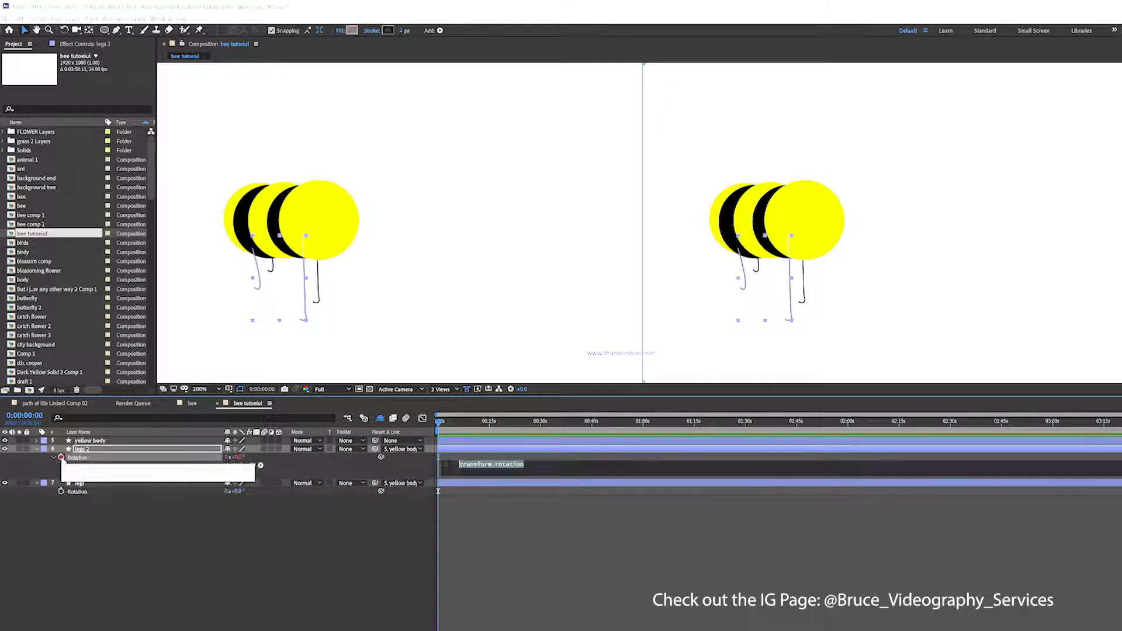
type("wiggle")
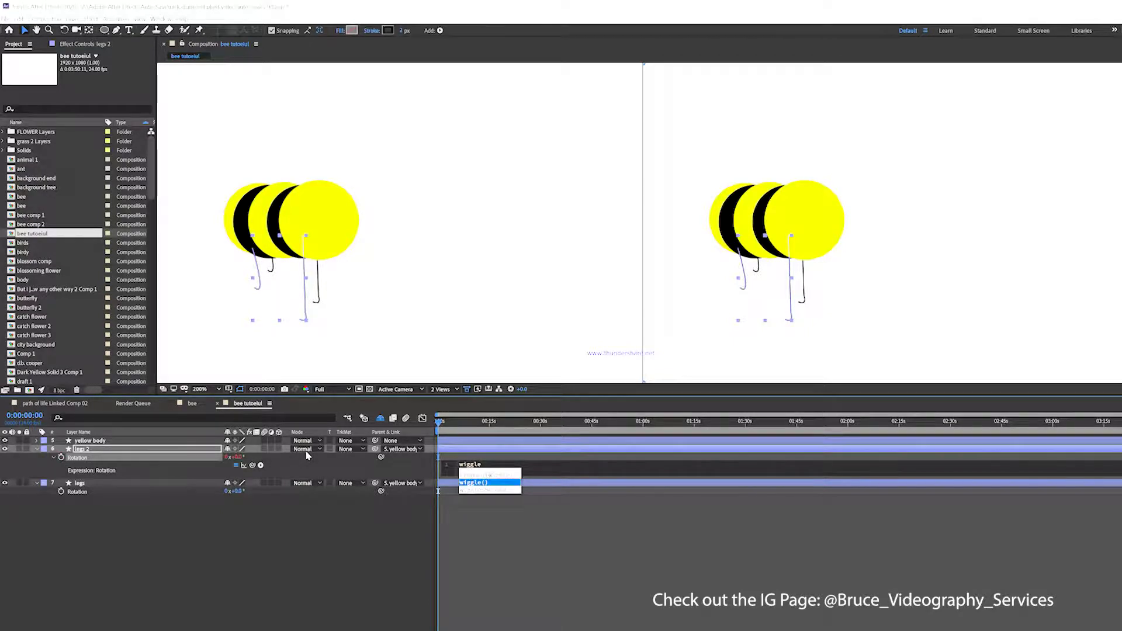
key("Return")
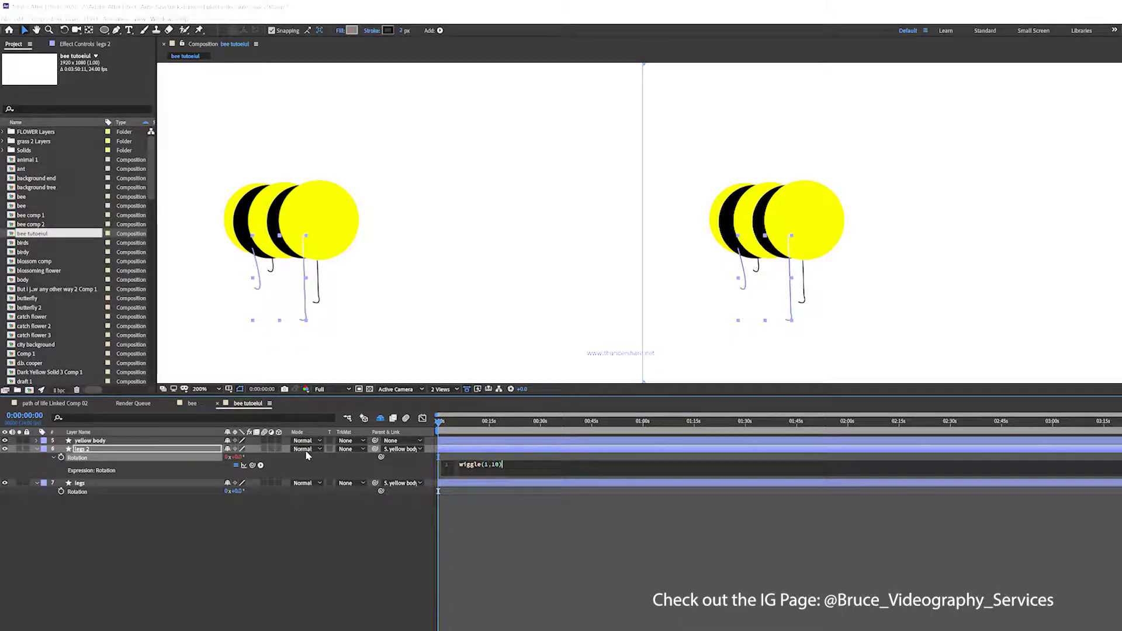
Copy the wiggle(1,10) expression to the rotation of the "legs" layer and preview the leg motion
left_click_drag(553, 472, 450, 465)
key("ctrl+c")
left_click(61, 491, "alt")
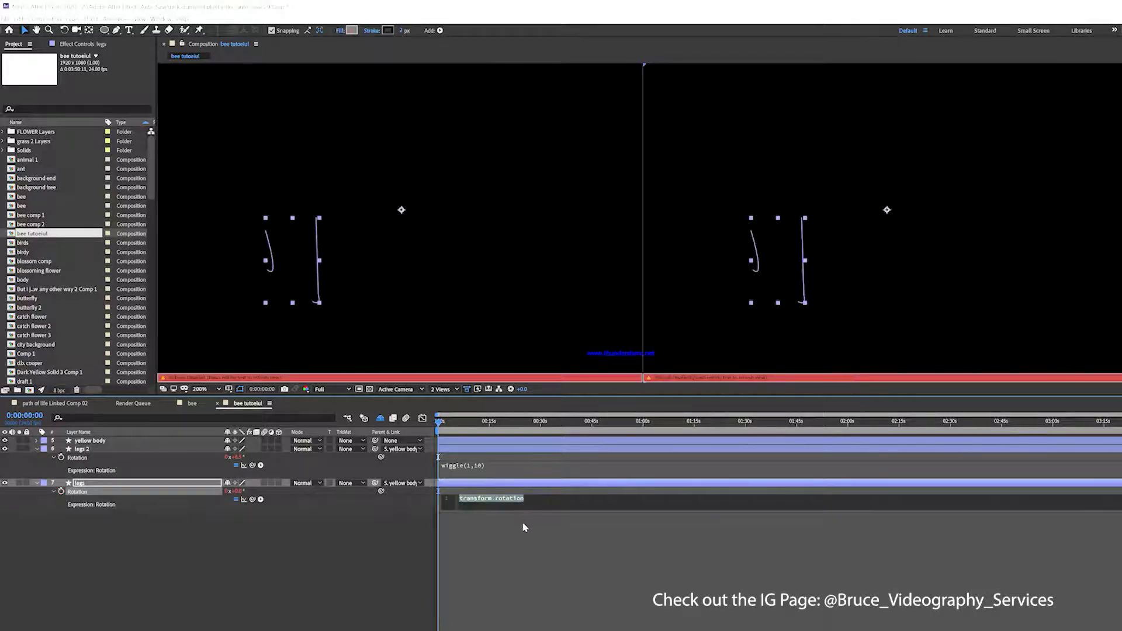
key("ctrl+v")
left_click(91, 493)
key("Caps_Lock")
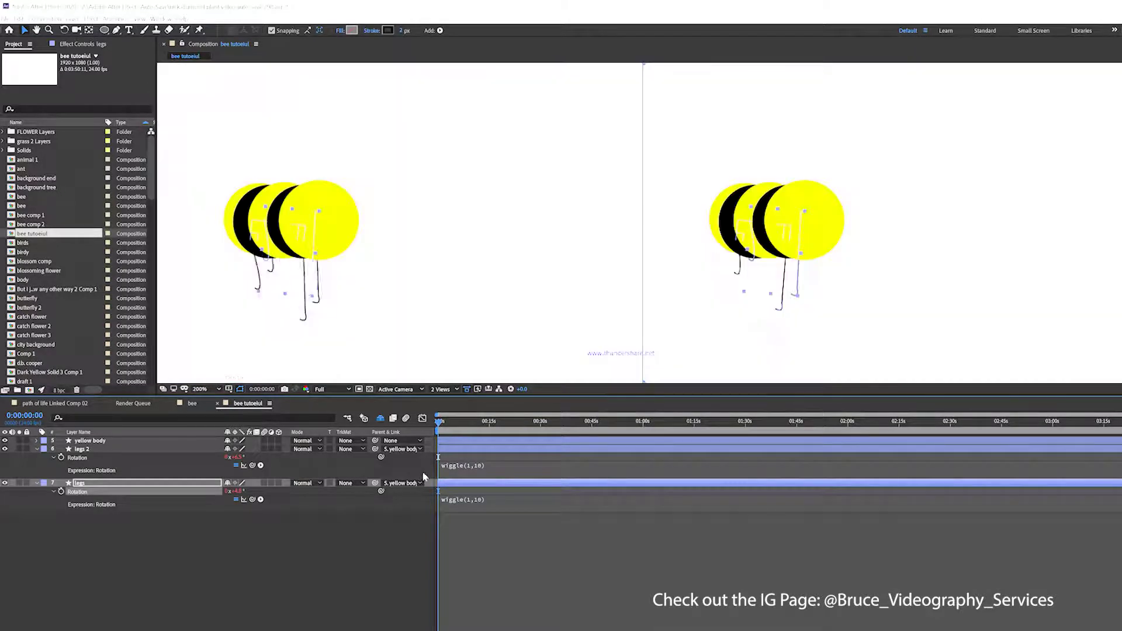
key("space")
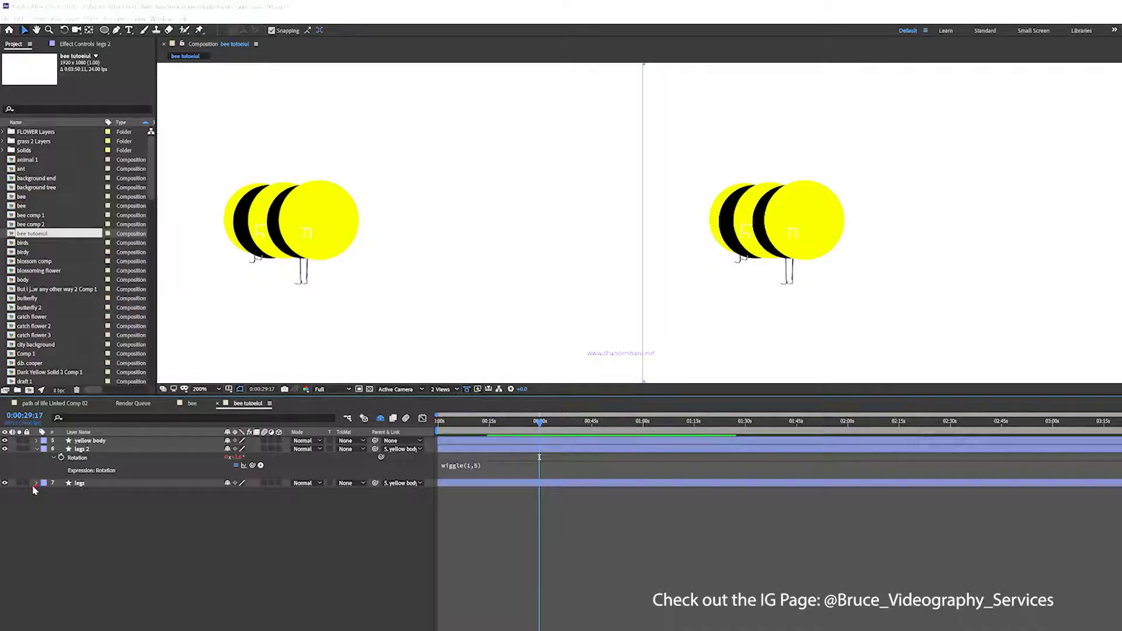
Collapse the properties of both legs layers and hide the layers from the timeline by marking them shy
left_click(37, 450)
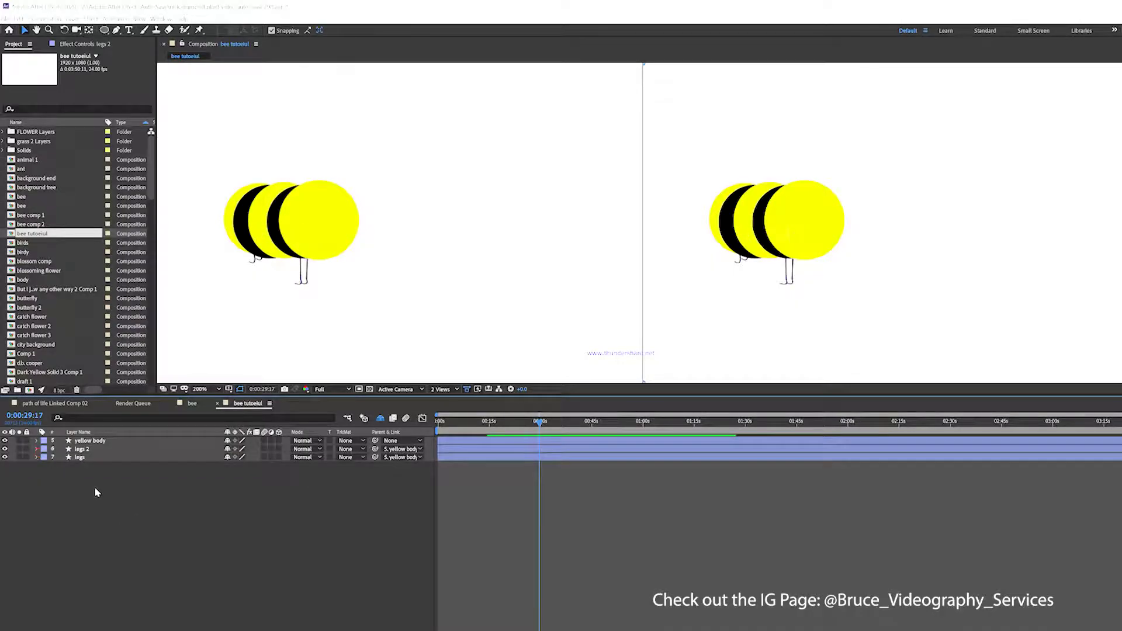
left_click(88, 456)
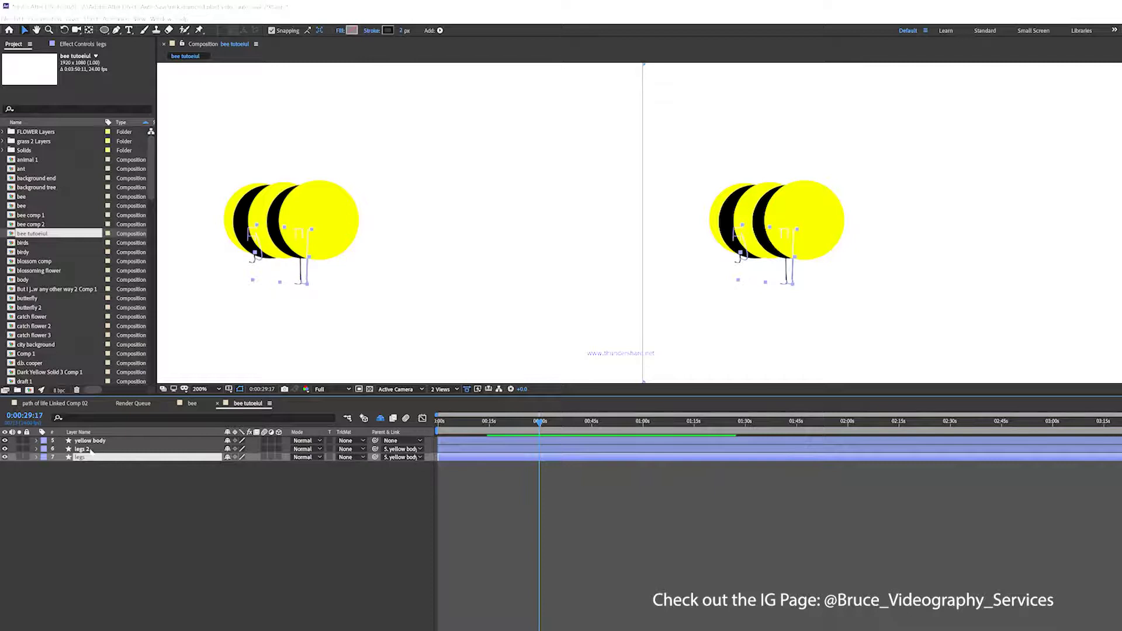
left_click(91, 449, "shift")
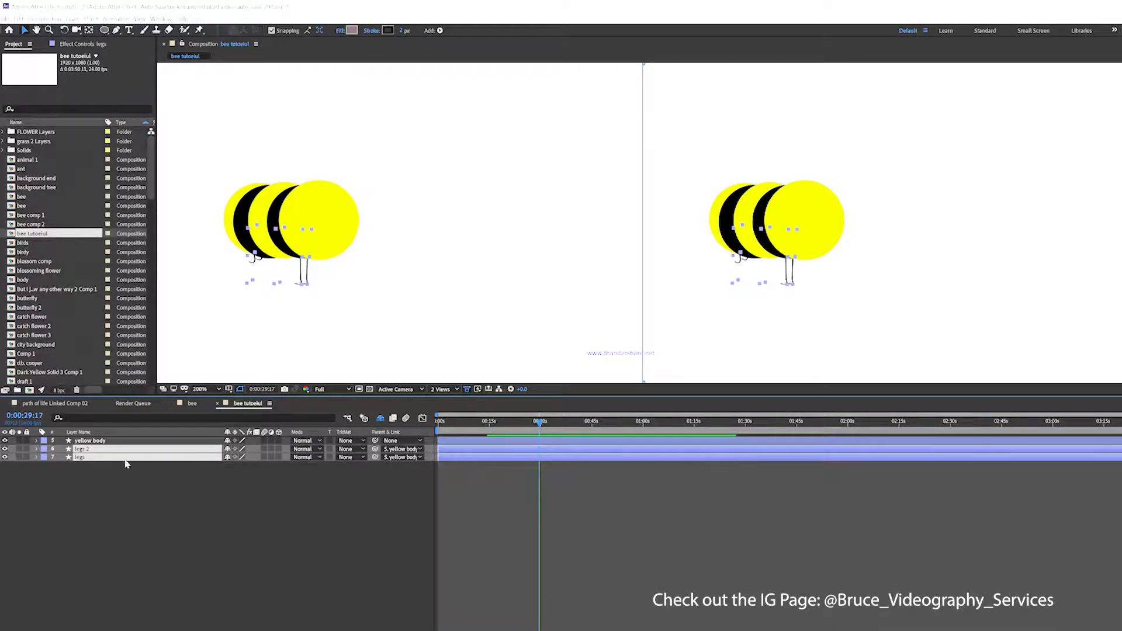
left_click(227, 449)
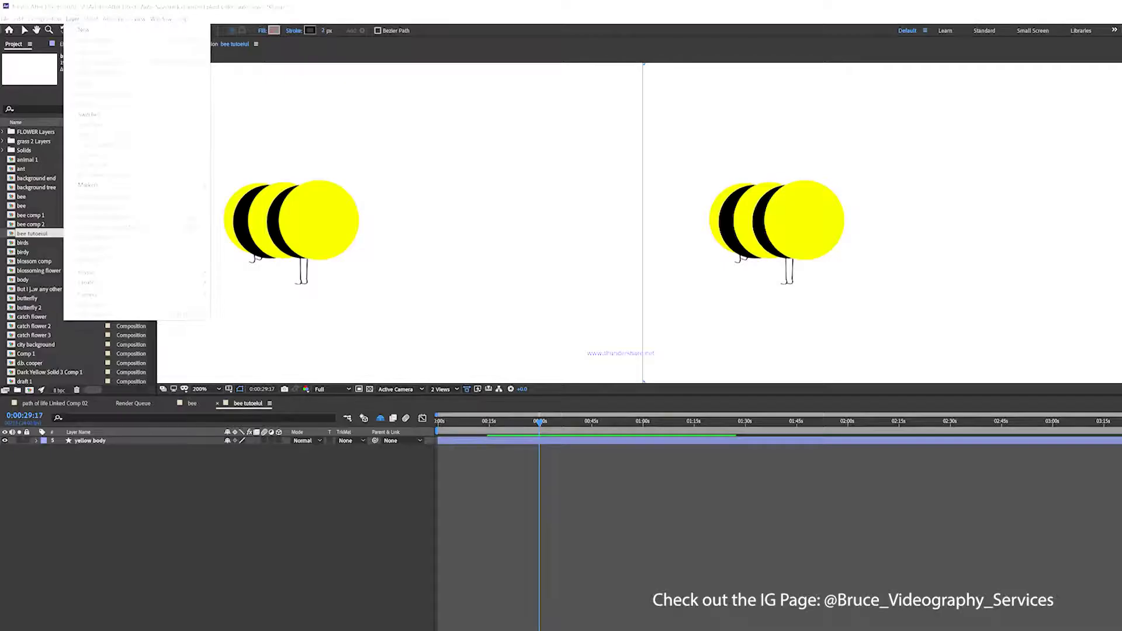
Create a new empty shape layer and set its fill to a dark olive colour
mouse_move(85, 29)
left_click(257, 80)
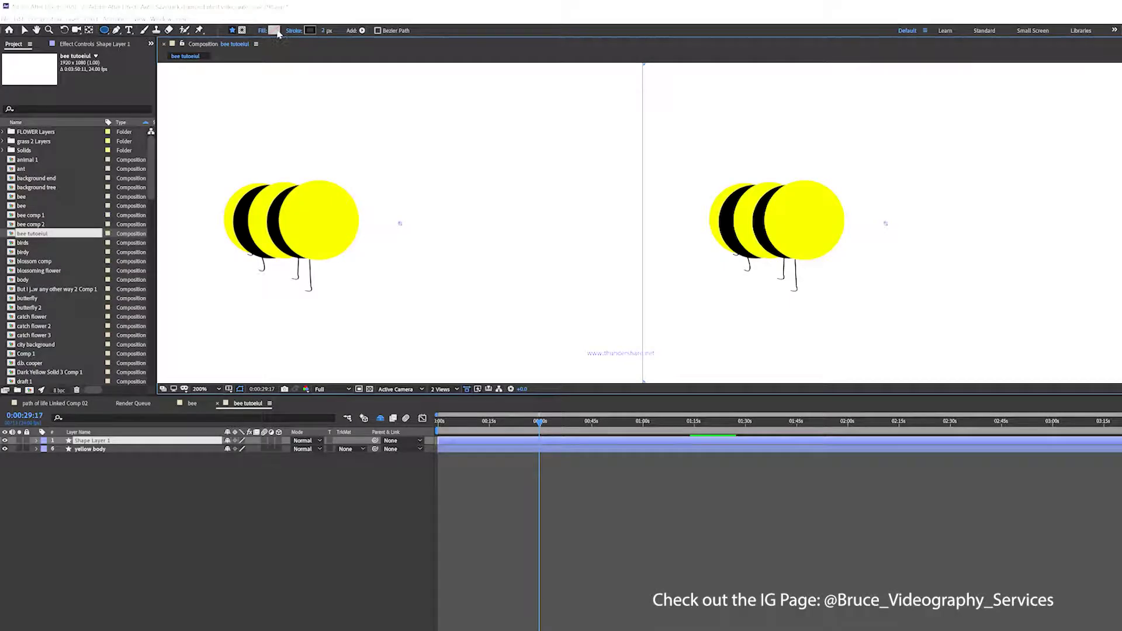
left_click(274, 31)
left_click_drag(123, 116, 95, 132)
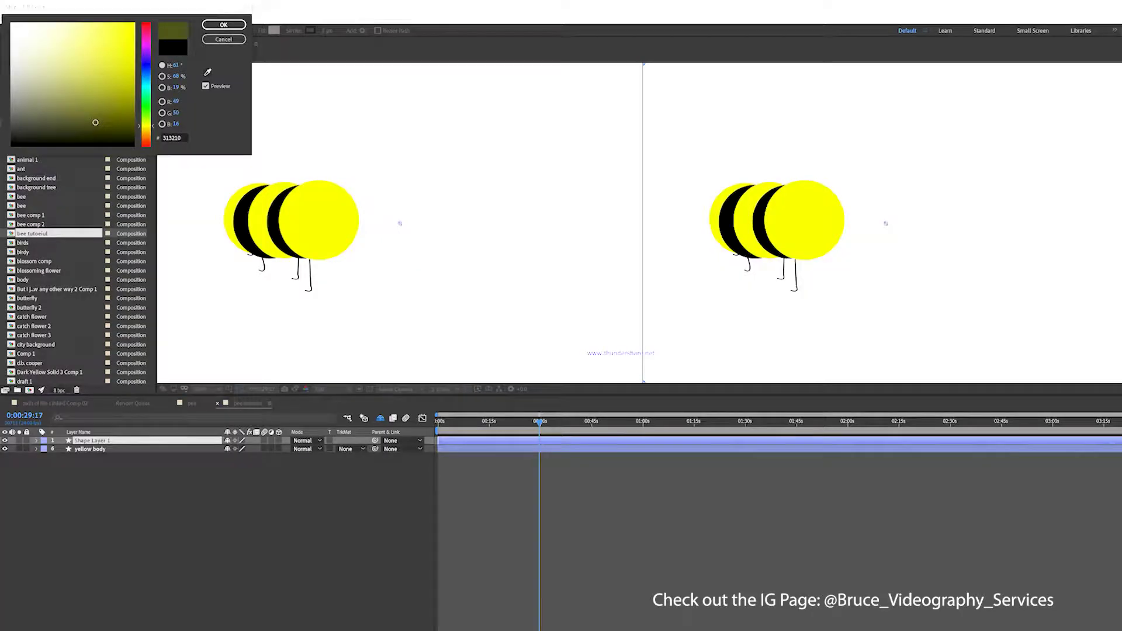
left_click(224, 25)
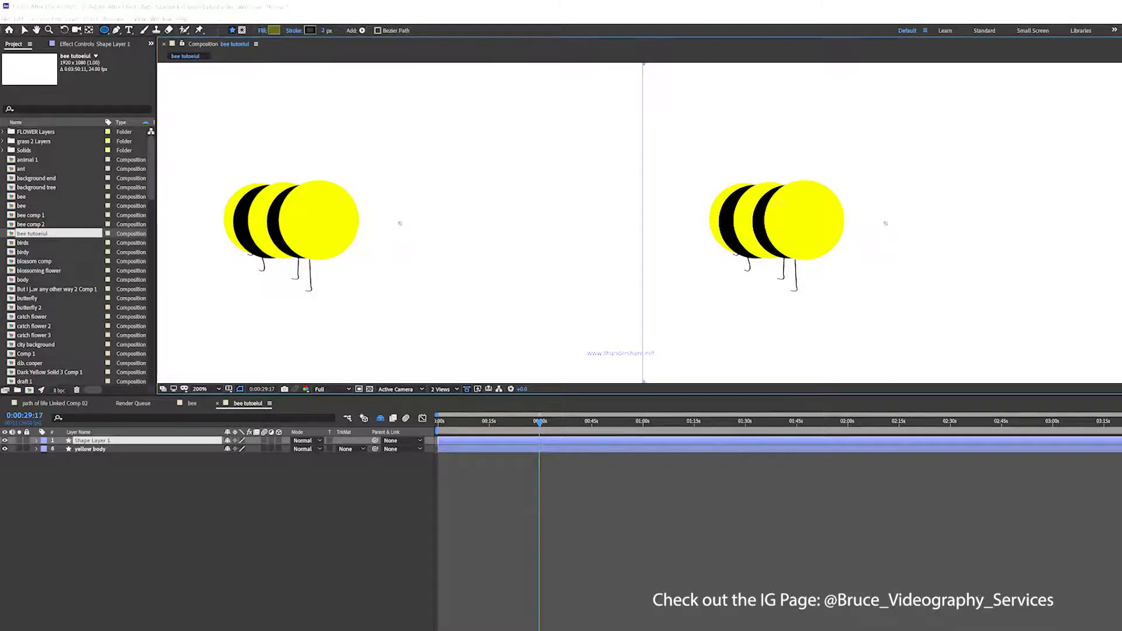
Draw a round eye on the front yellow circle and a smaller one ahead of it on the same layer, raising the smaller eye slightly
left_click_drag(785, 201, 808, 225)
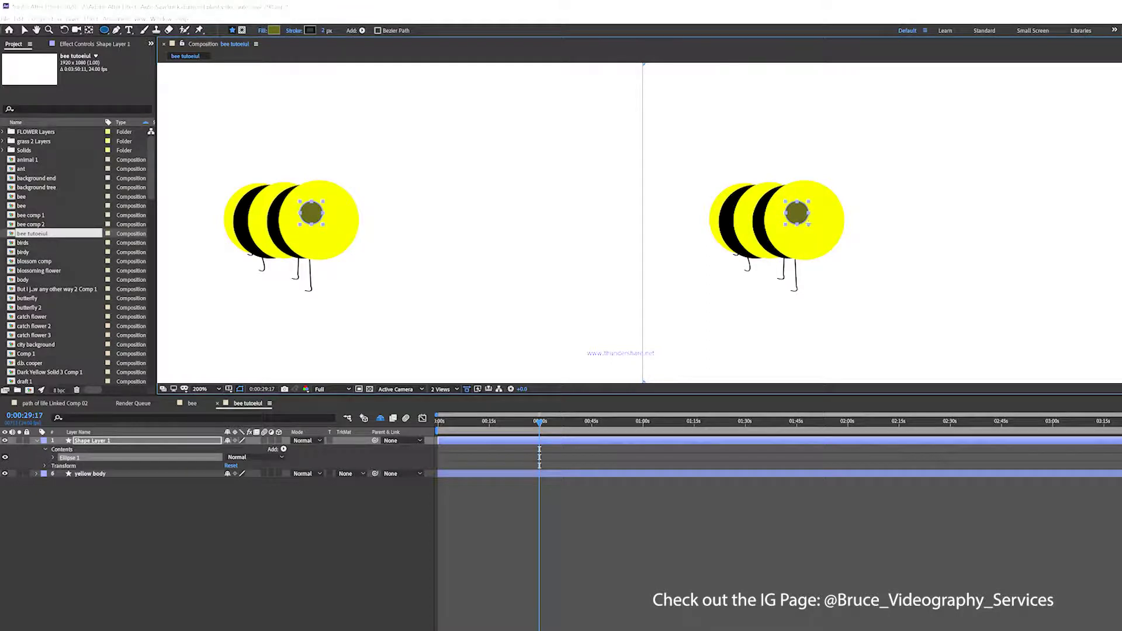
left_click(80, 515)
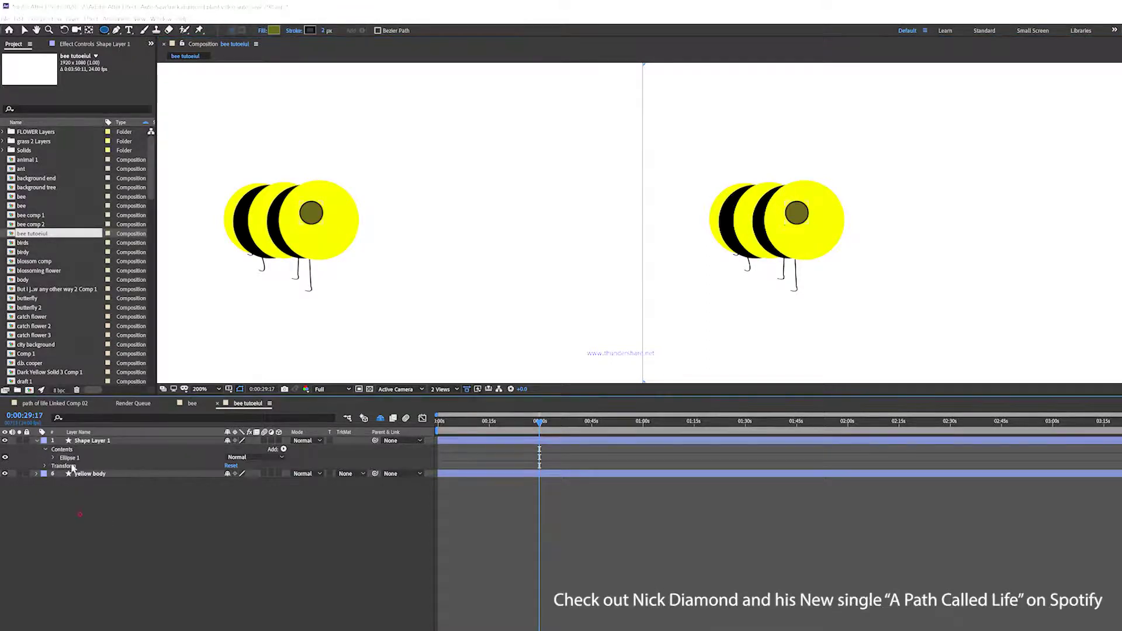
left_click(71, 451)
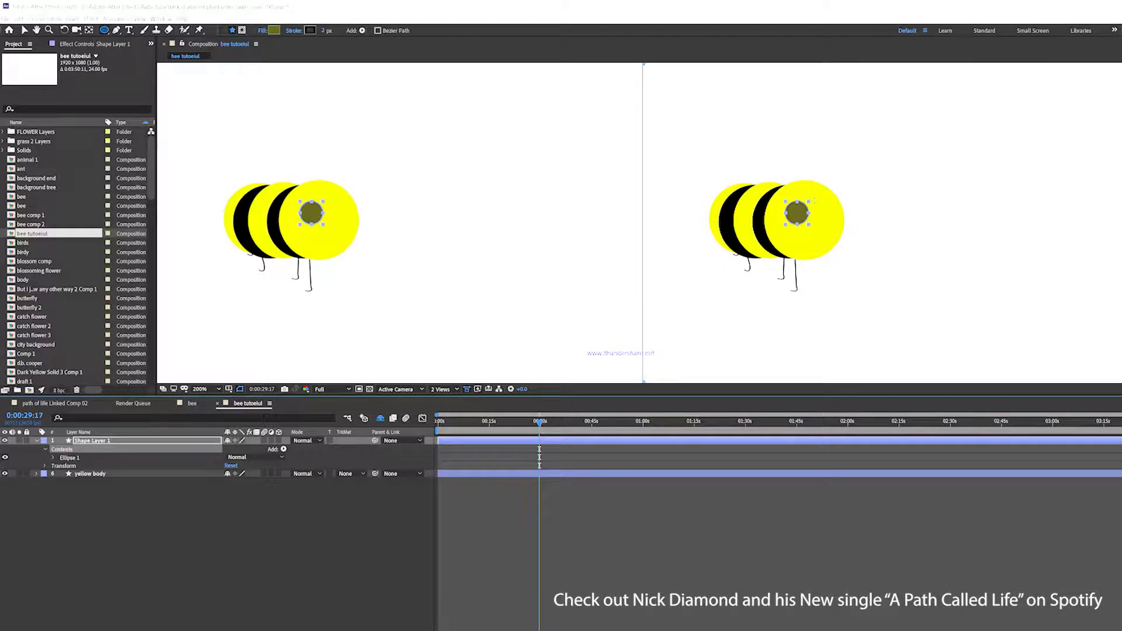
left_click_drag(814, 203, 834, 223)
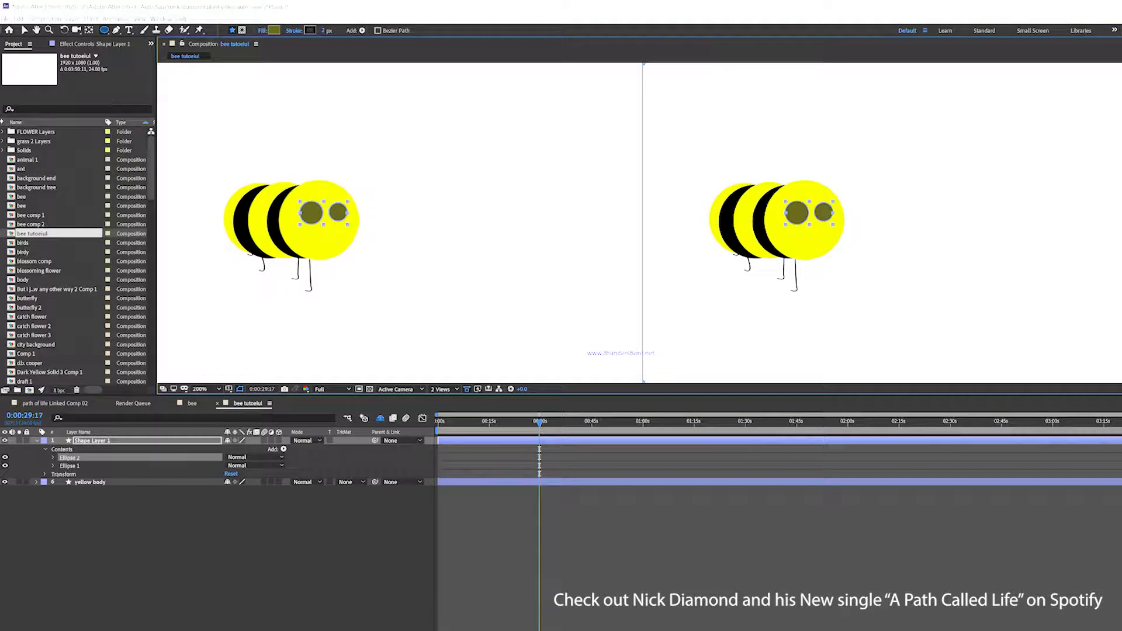
left_click(24, 30)
left_click_drag(824, 217, 821, 215)
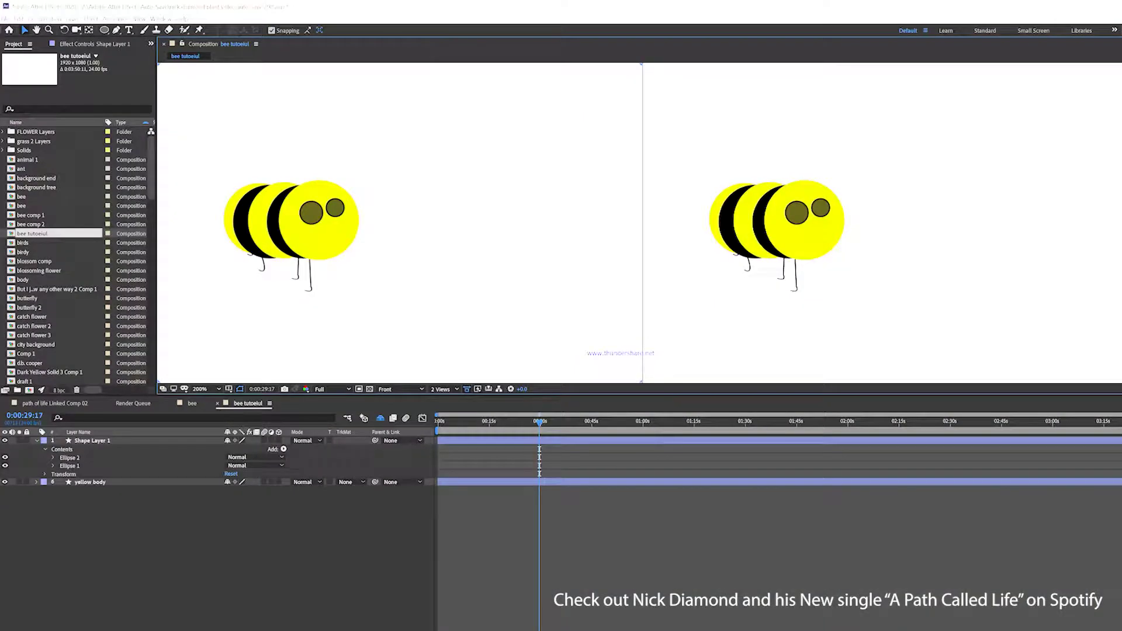
left_click(174, 580)
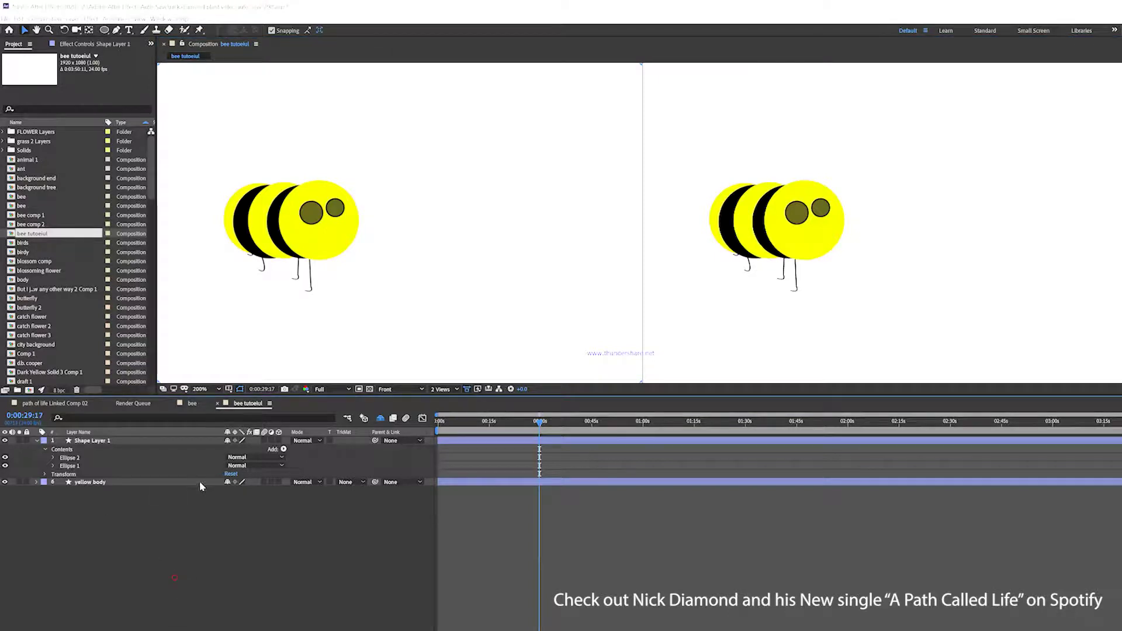
Rename the new shape layer as "eyes" and parent it to "yellow body"
left_click(111, 440)
key("Return")
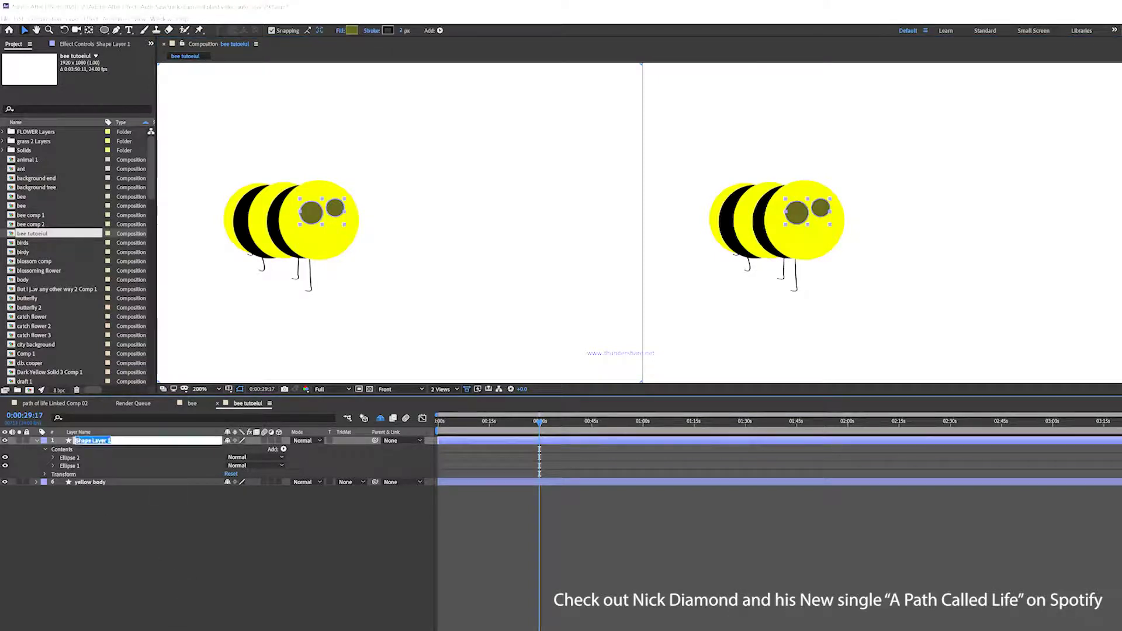
type("eyes")
key("Return")
left_click_drag(374, 441, 146, 450)
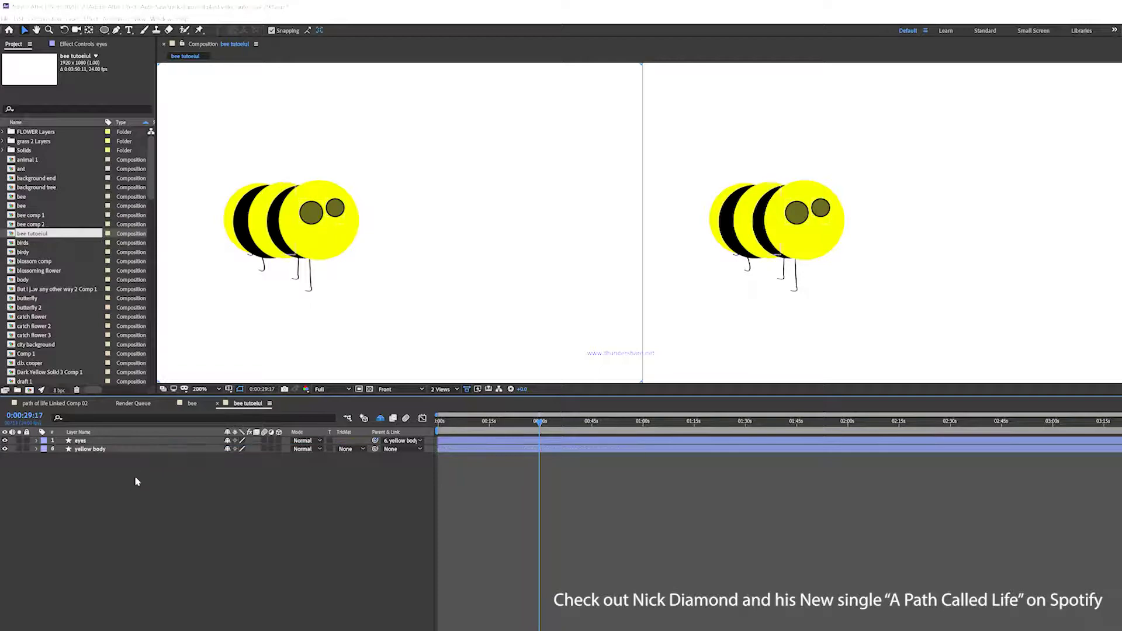
Apply the Strobe Light effect to the "eyes" layer and sample black from a body stripe as its strobe colour
left_click(80, 440)
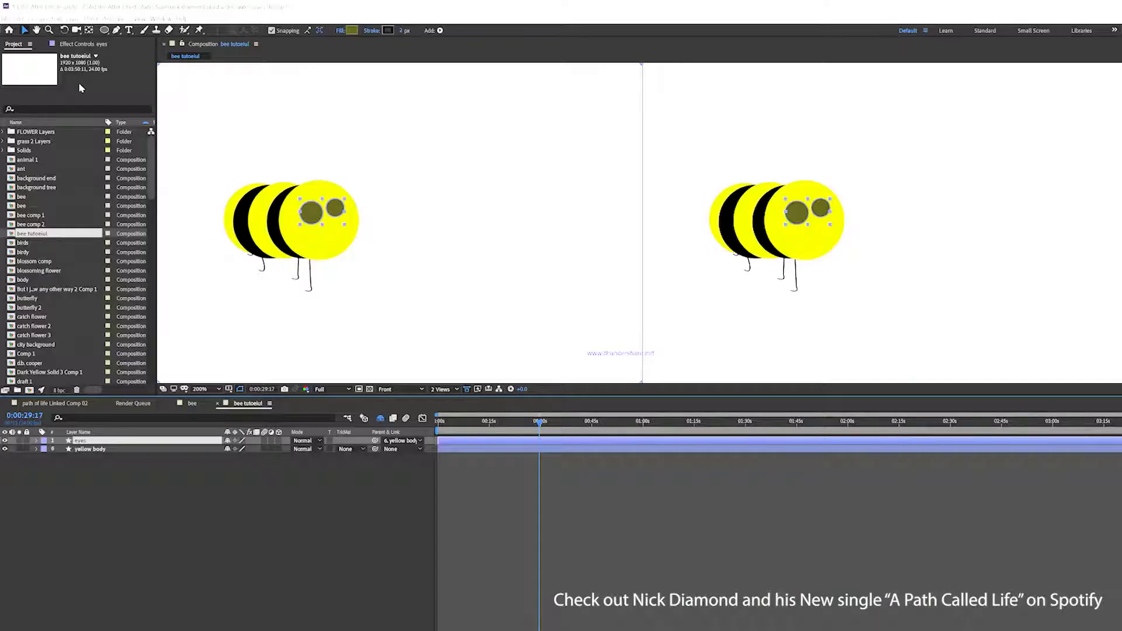
left_click(91, 19)
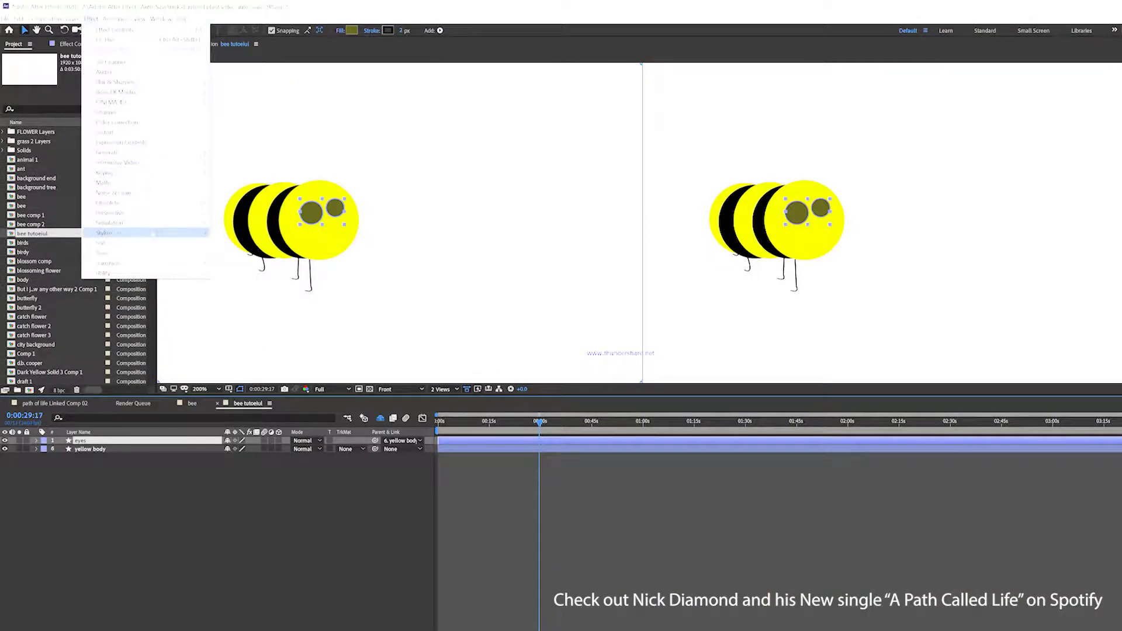
mouse_move(117, 233)
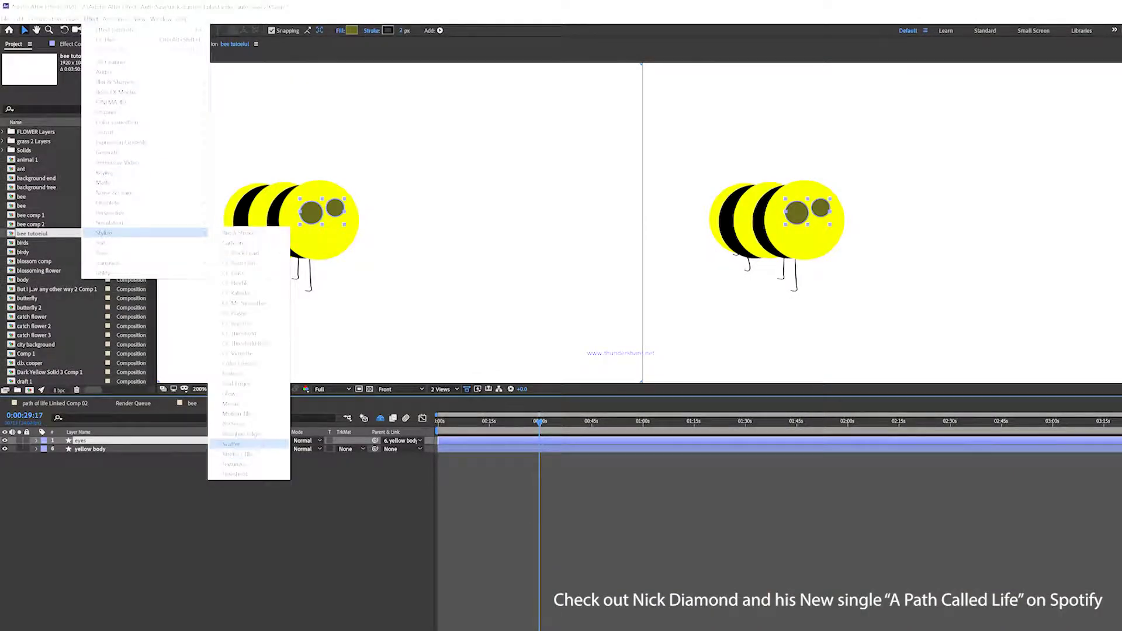
left_click(238, 454)
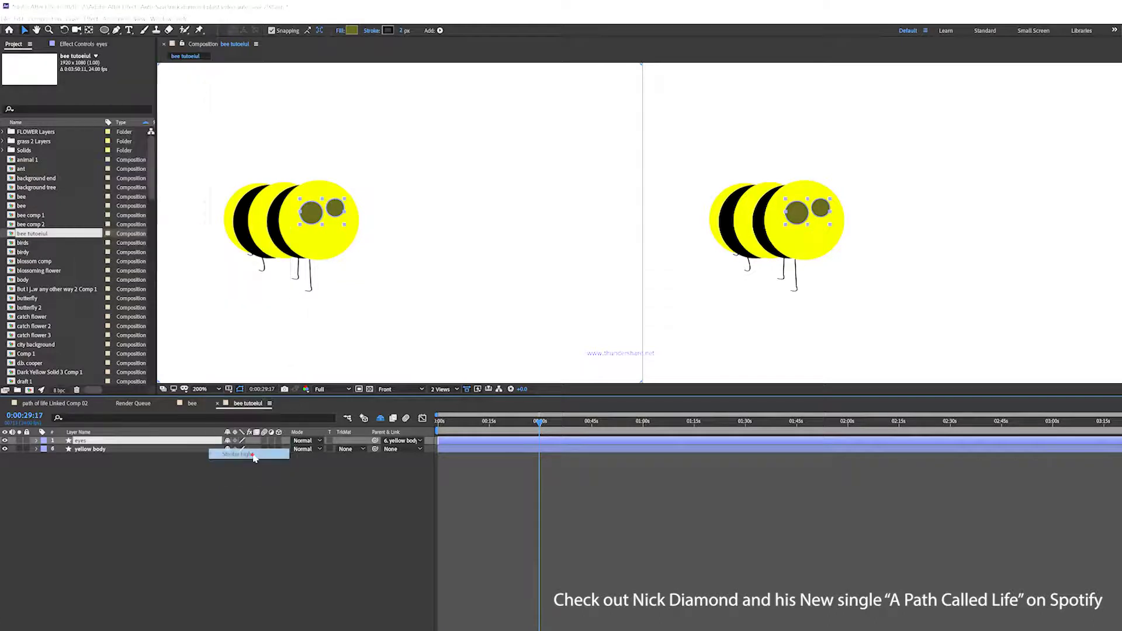
left_click(103, 72)
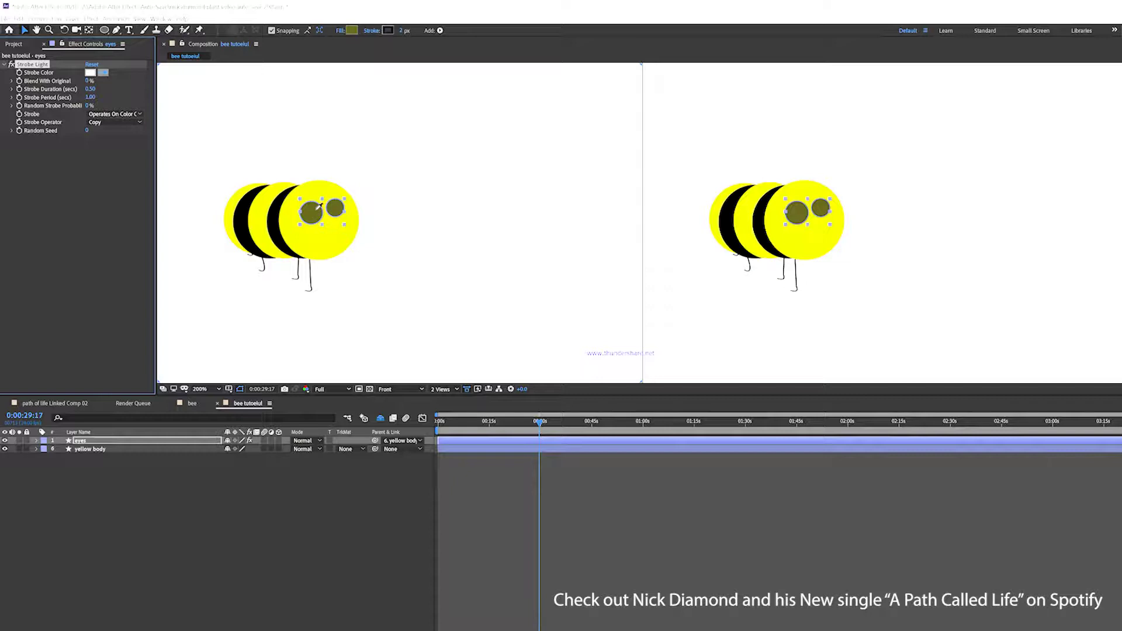
left_click(272, 221)
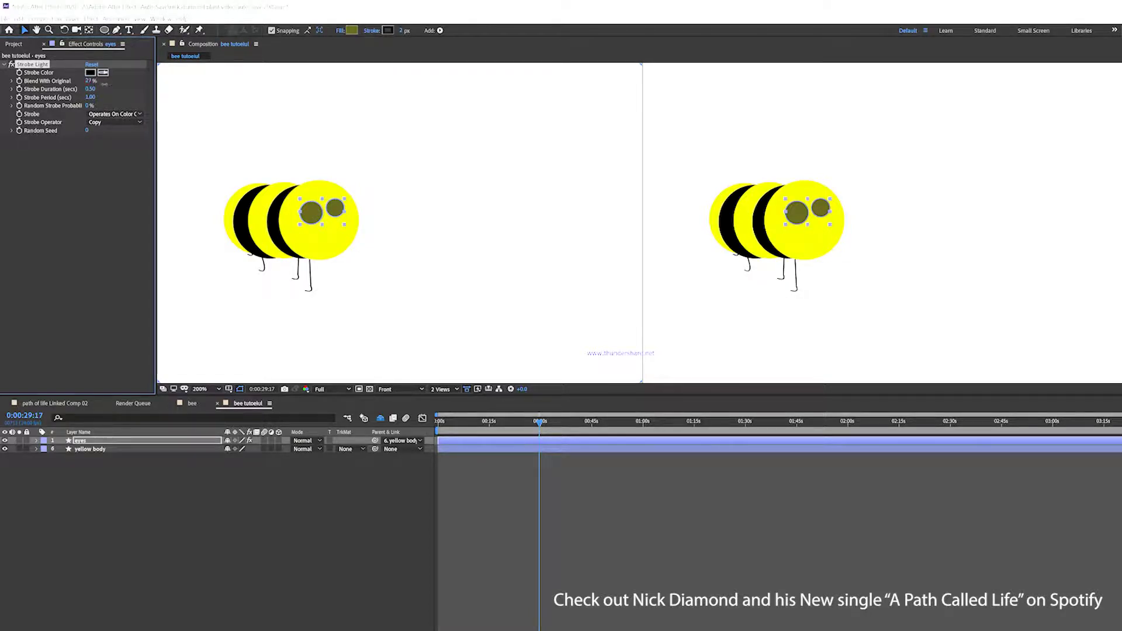
Set the strobe's Blend With Original to about 52%, its duration to 0.07 s and its period to 0.09 s, and preview the flickering eyes
left_click_drag(113, 84, 116, 85)
left_click_drag(87, 90, 81, 90)
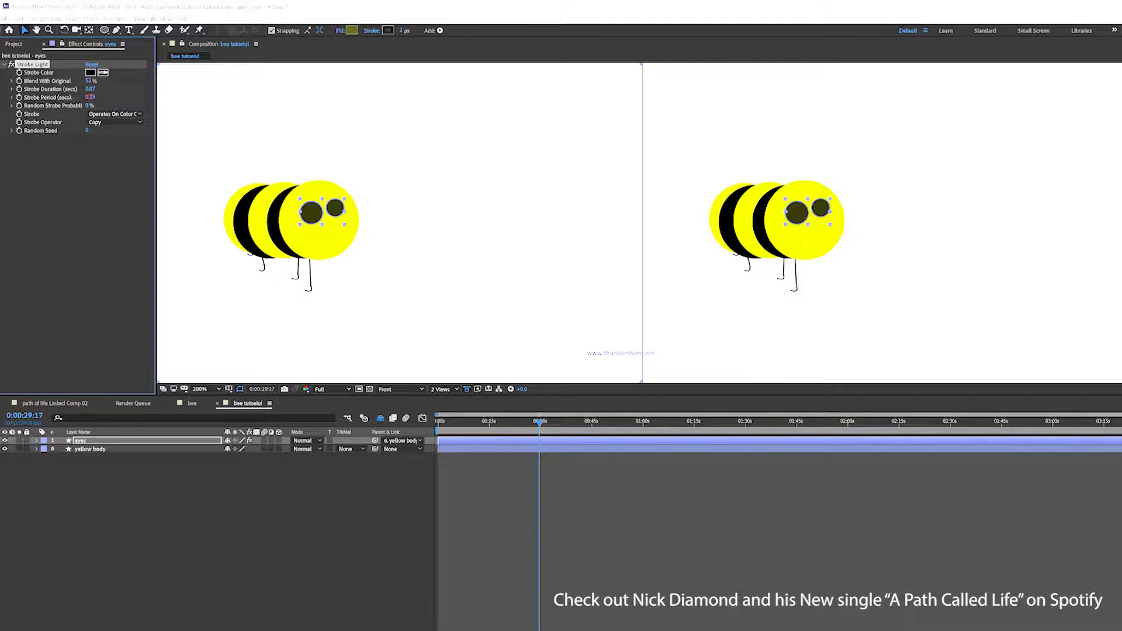
left_click_drag(88, 97, 61, 98)
left_click_drag(459, 425, 450, 427)
key("space")
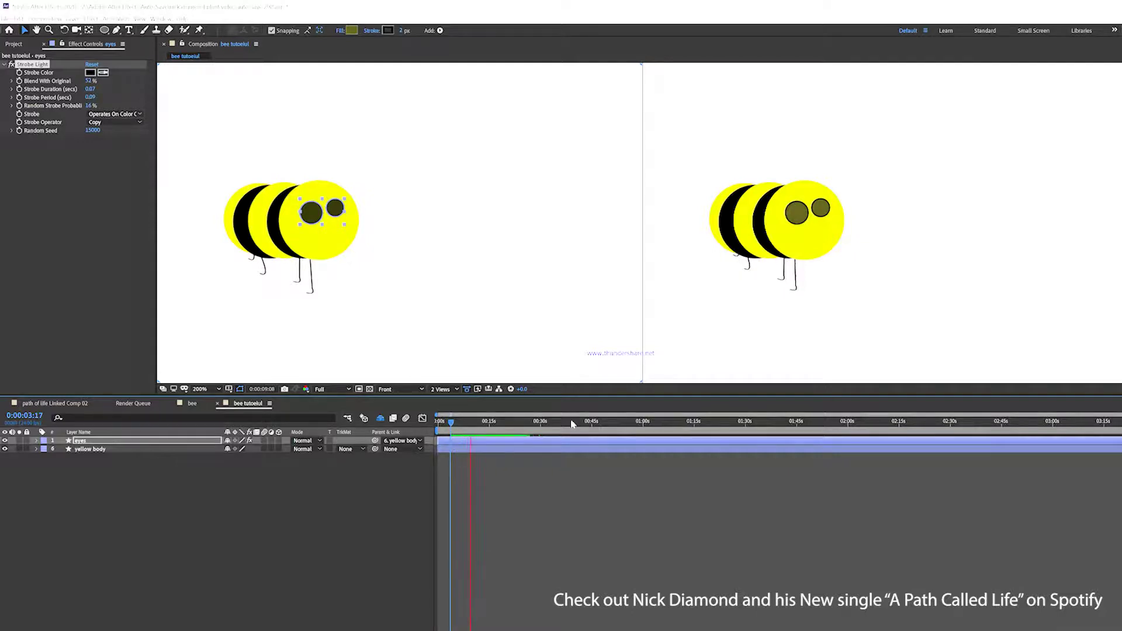
key("space")
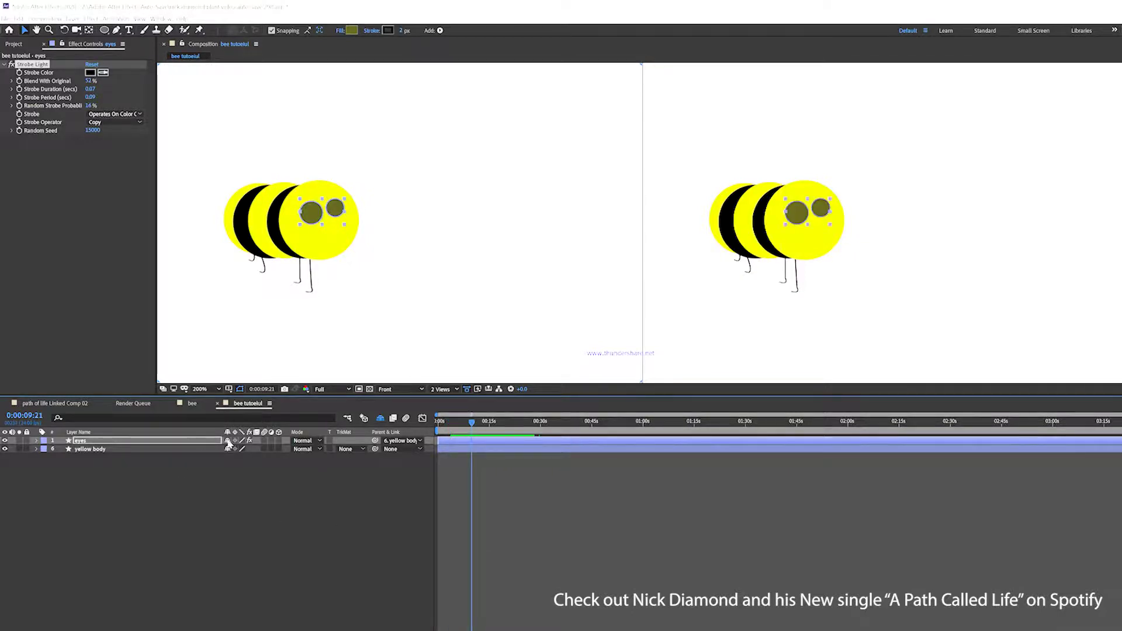
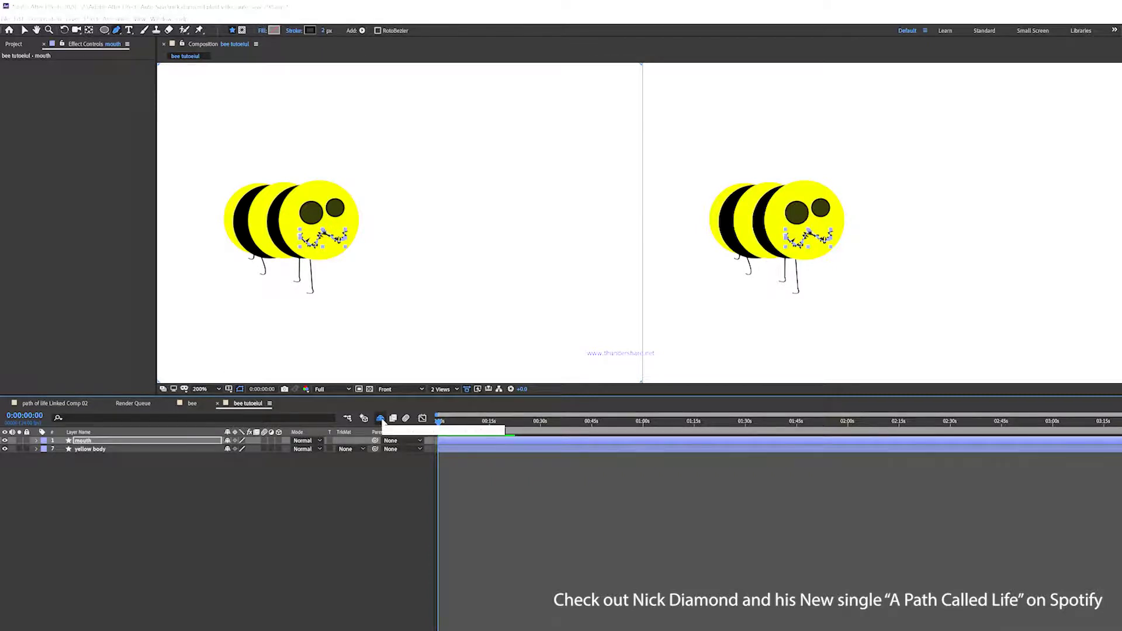
Reveal the hidden layers, collapse them, and pre-compose all bee layers into a composition named "bee body body baby"
left_click(380, 418)
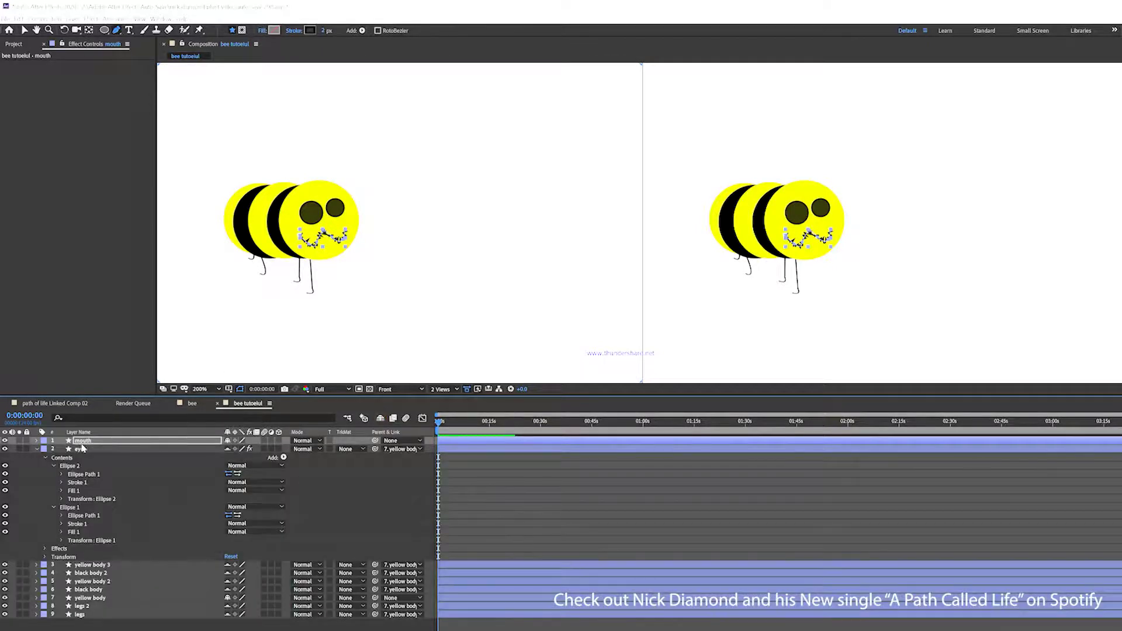
key("ctrl+a")
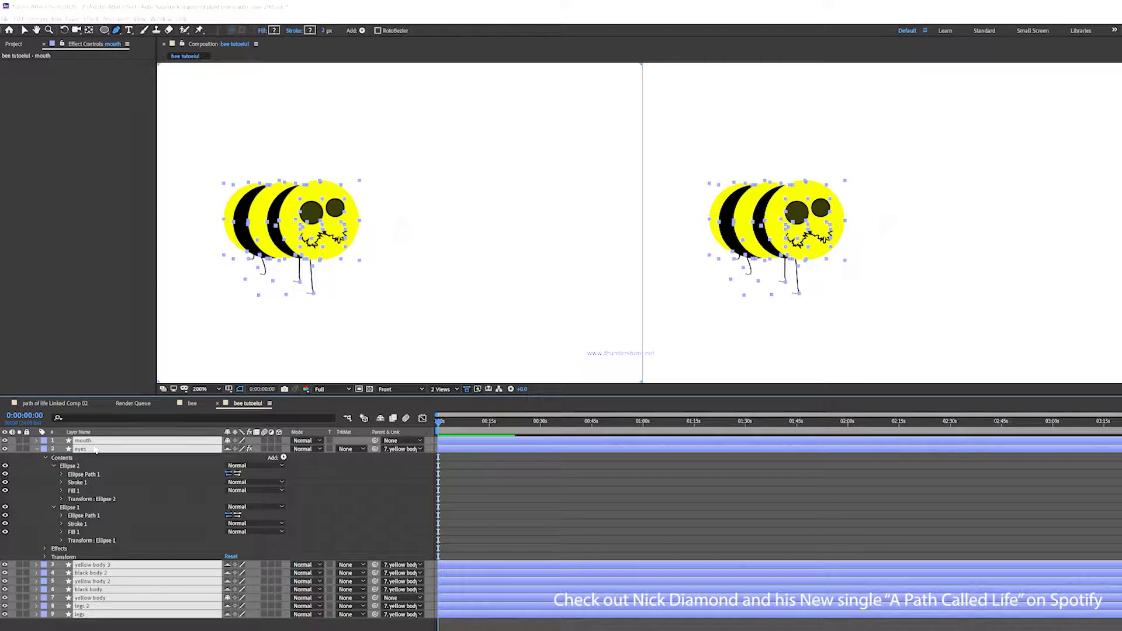
key("u")
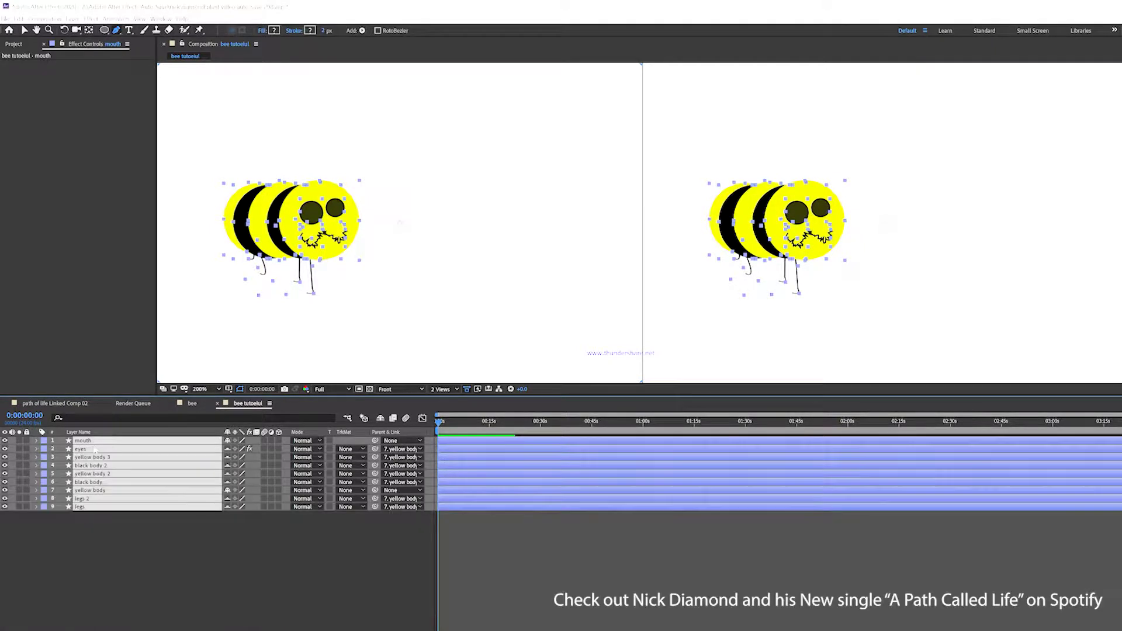
right_click(117, 513)
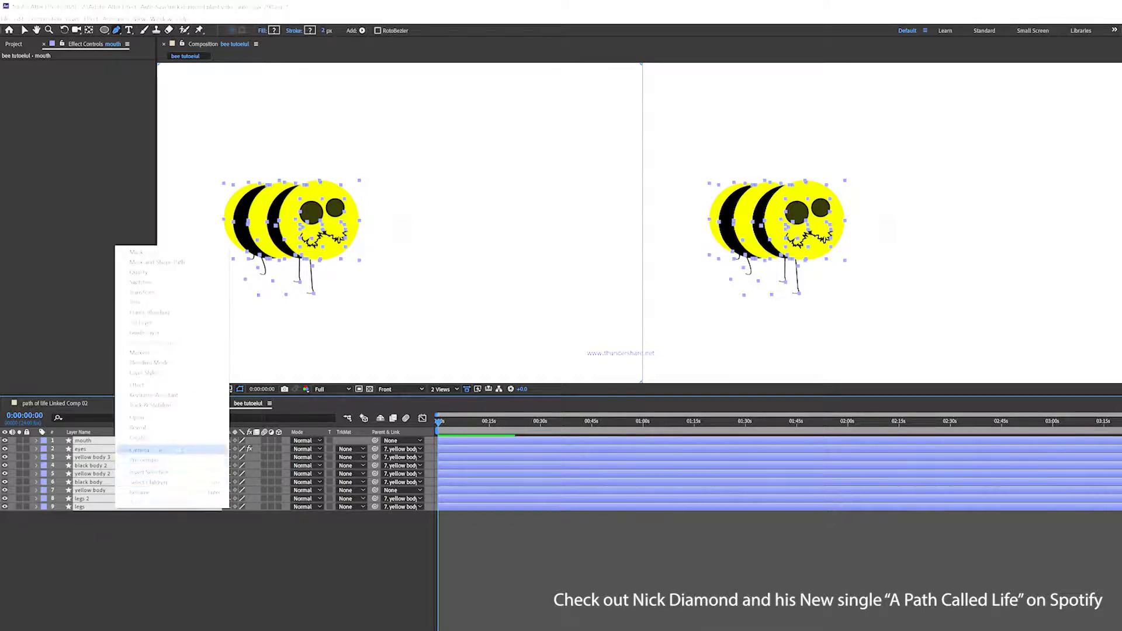
left_click(179, 459)
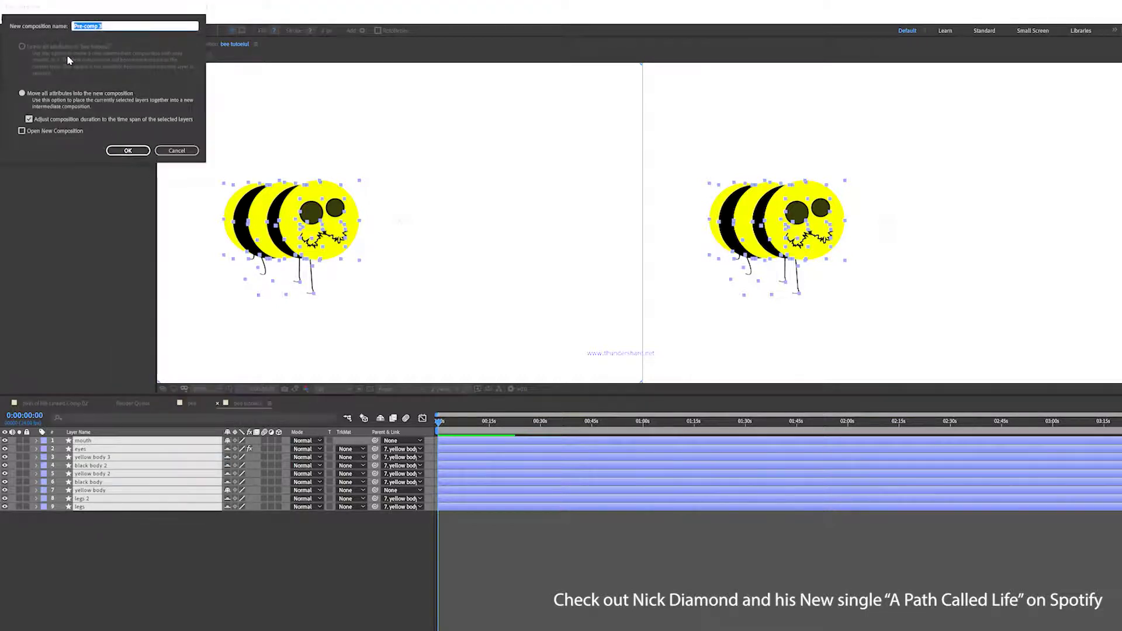
key("BackSpace")
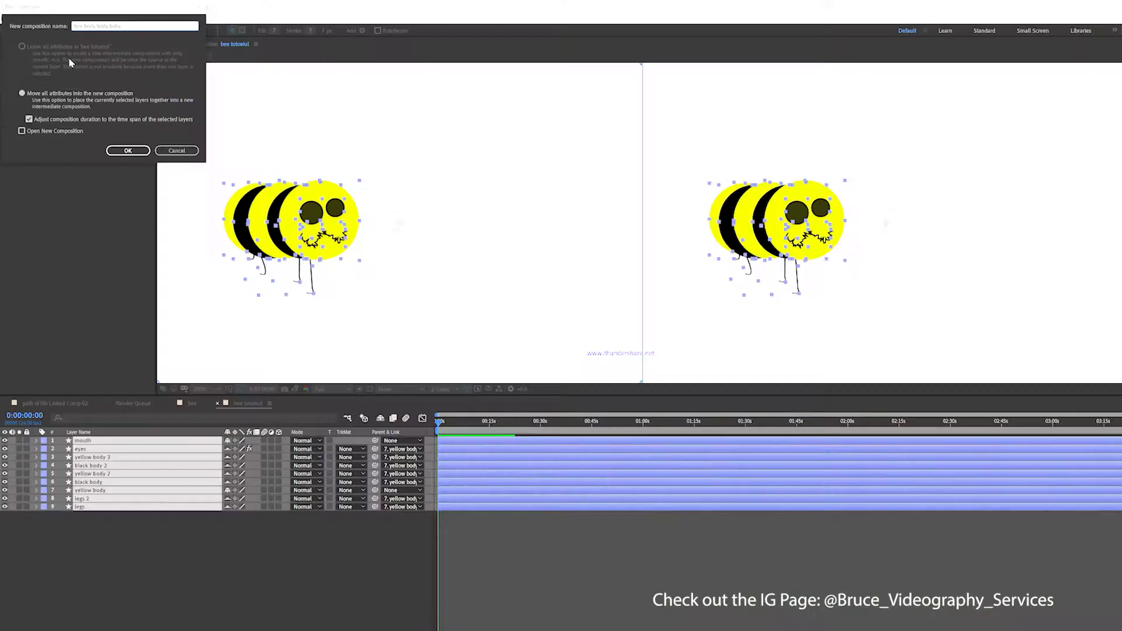
key("Return")
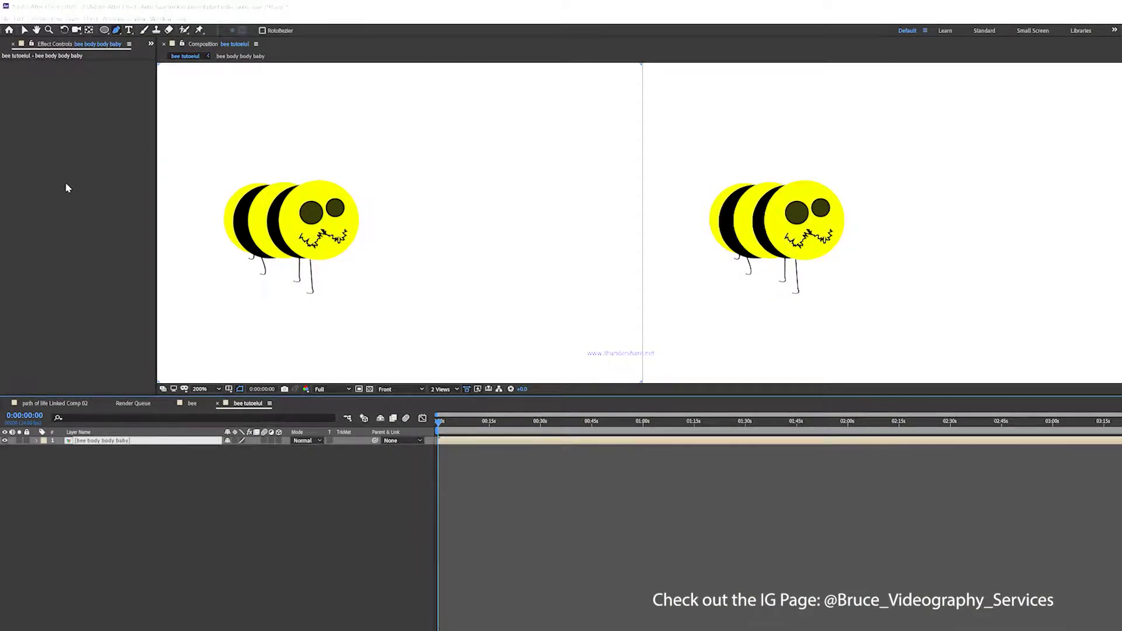
Duplicate the "bee body body baby" layer and apply the CC Hair effect to the upper copy
double_click(456, 441)
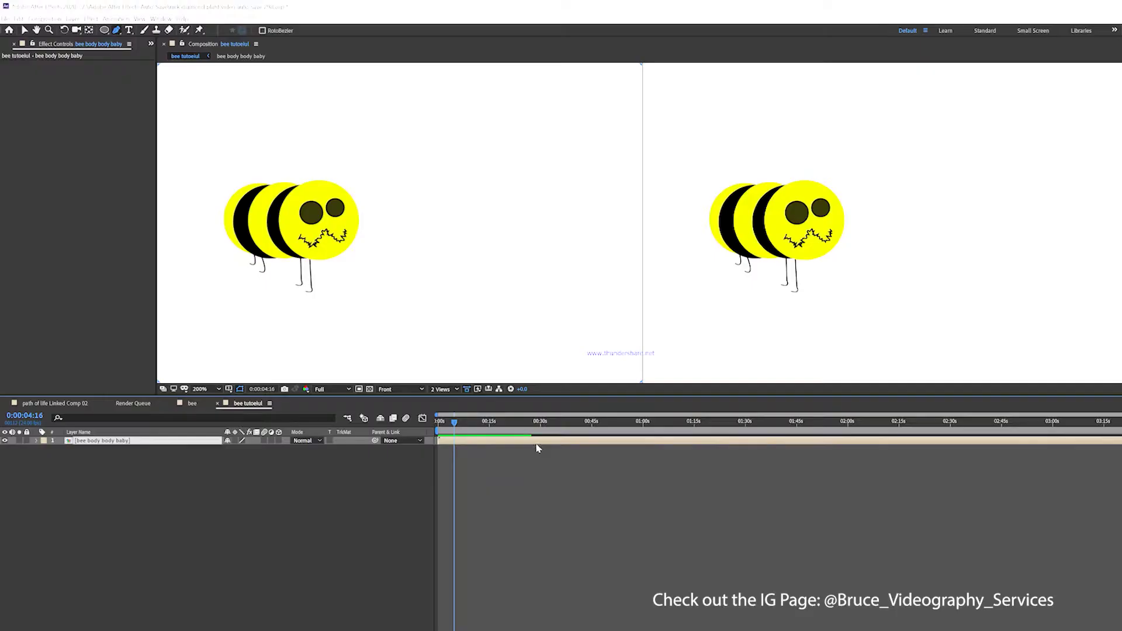
left_click(130, 484)
key("ctrl+d")
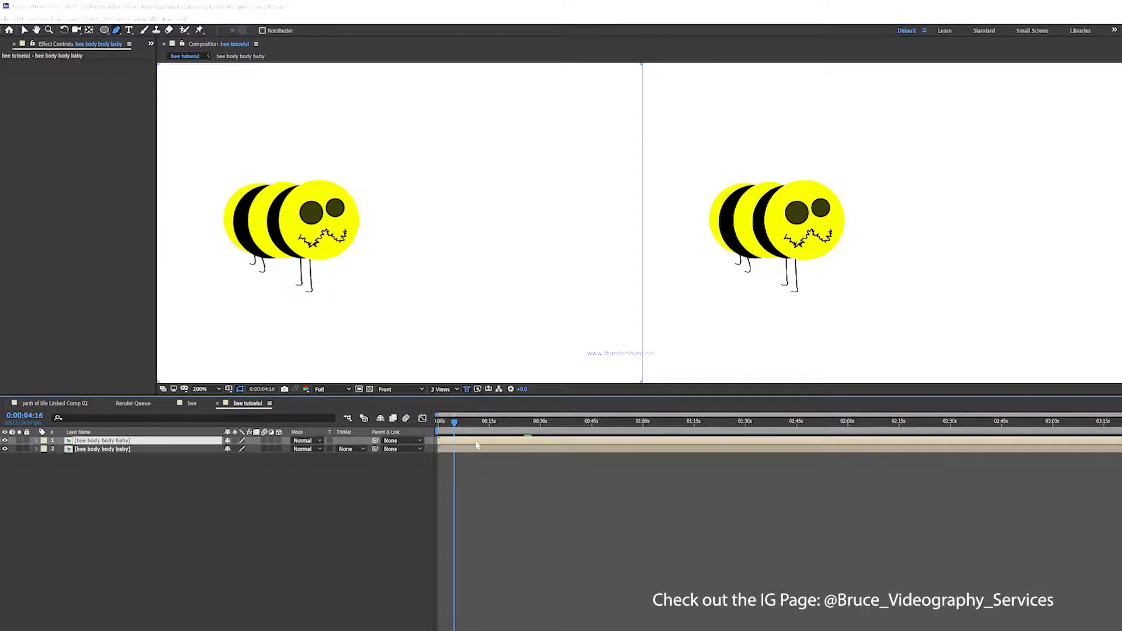
left_click(91, 18)
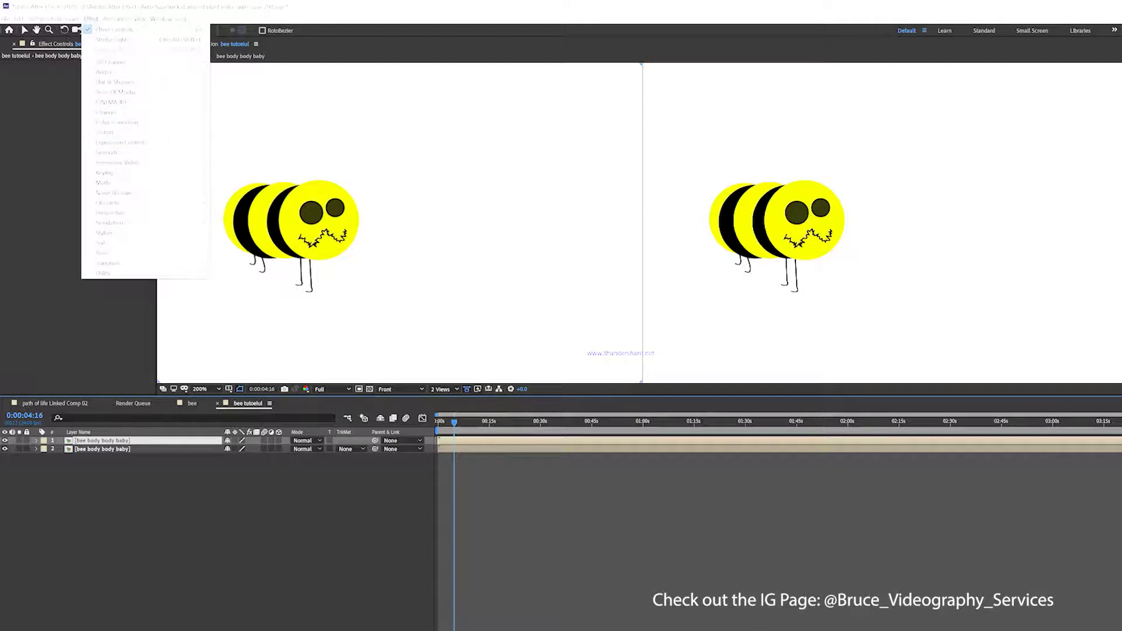
mouse_move(111, 222)
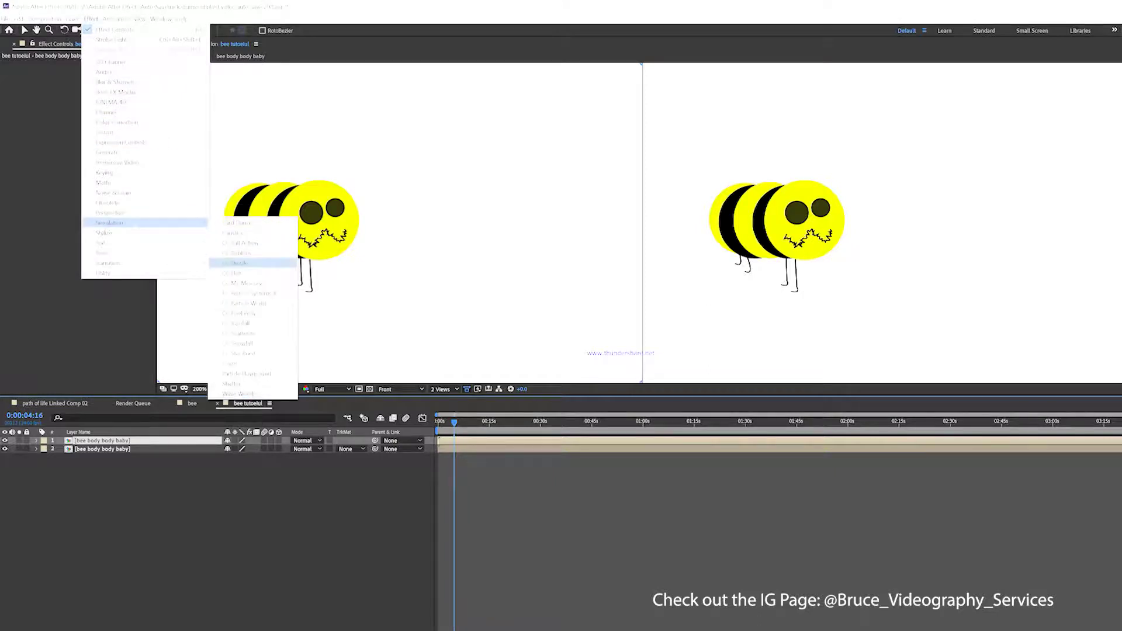
left_click(290, 273)
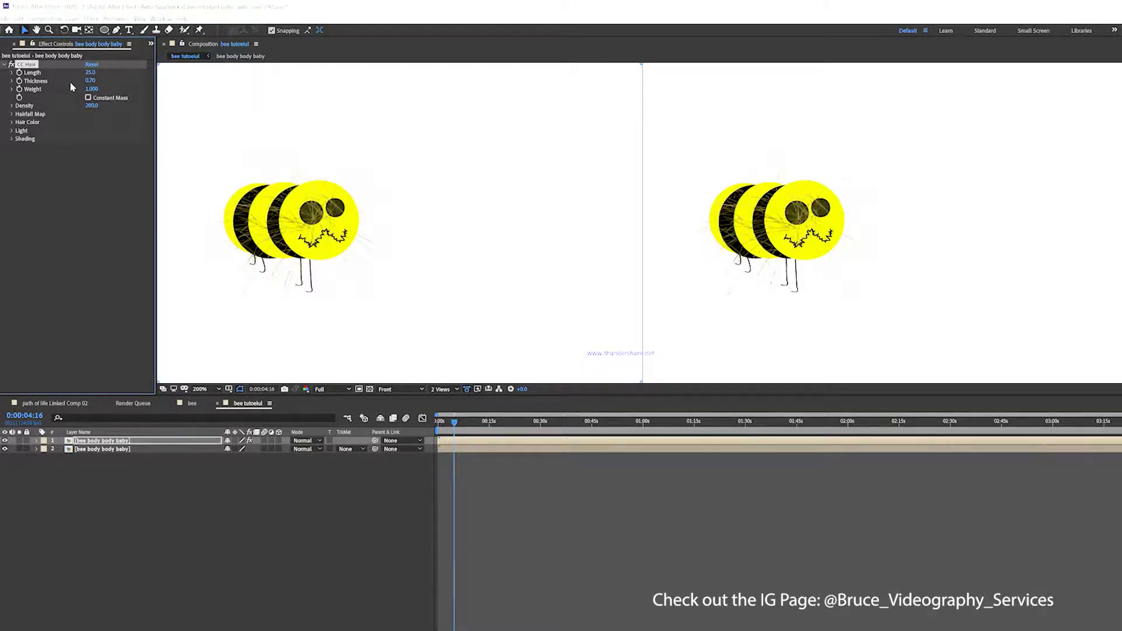
Set the CC Hair length to 1.0, thickness to 0.21, weight to 0.760 and density to 655, leaving Constant Mass off
mouse_move(90, 72)
left_mouse_down()
mouse_move(79, 72)
mouse_move(156, 92)
mouse_move(76, 89)
mouse_move(89, 90)
left_mouse_up()
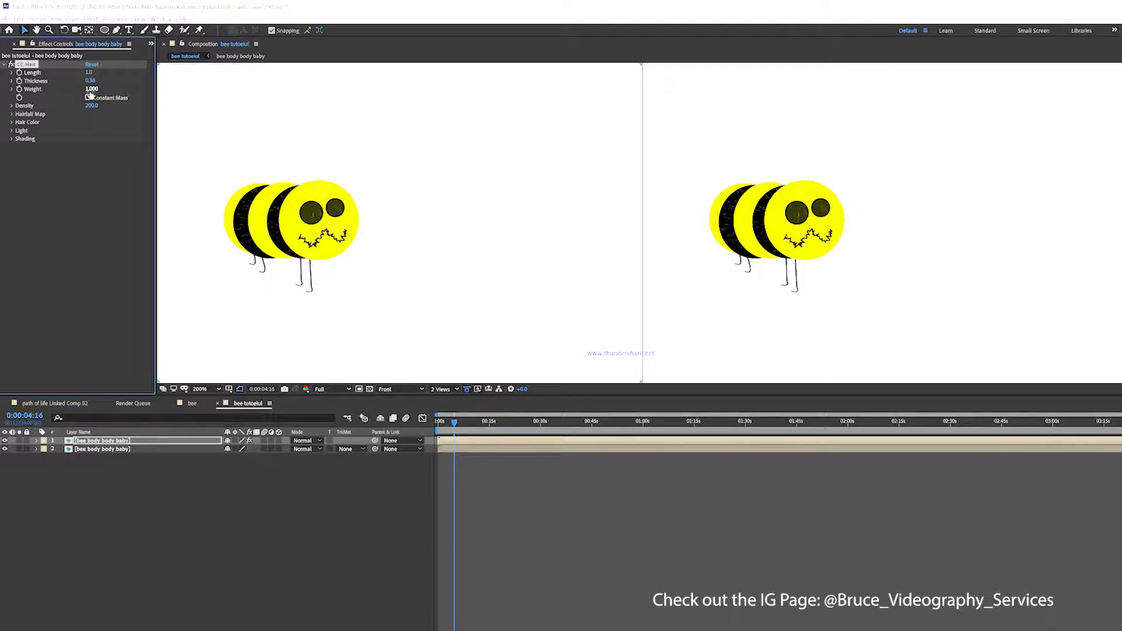
left_click_drag(90, 80, 82, 80)
left_click_drag(100, 90, 87, 90)
left_click(89, 98)
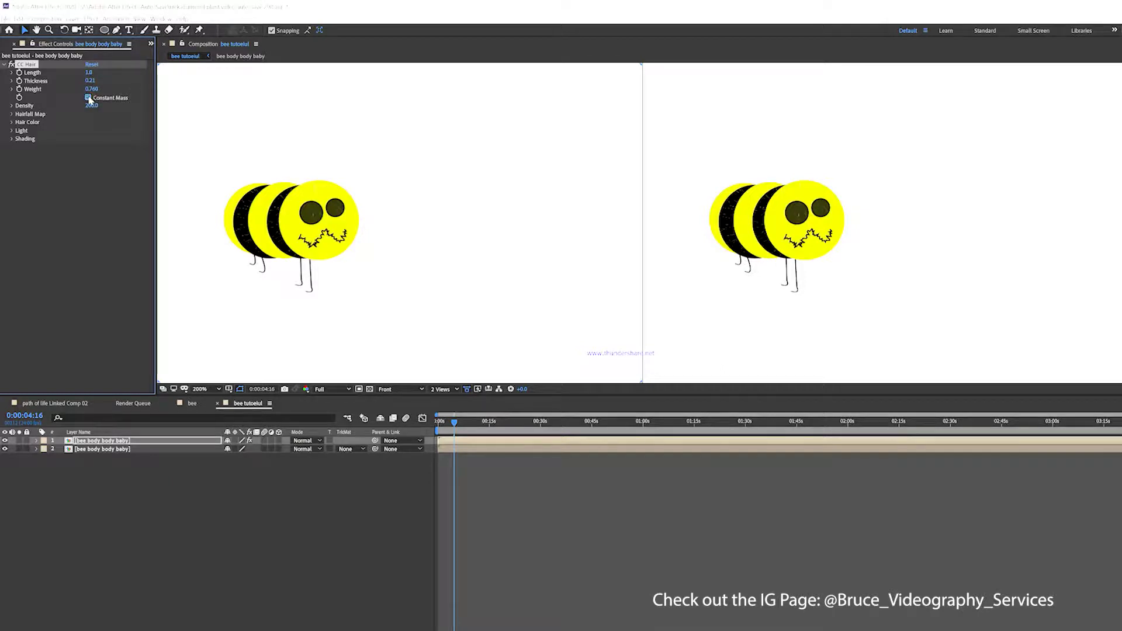
left_click(88, 99)
left_click_drag(94, 110, 351, 143)
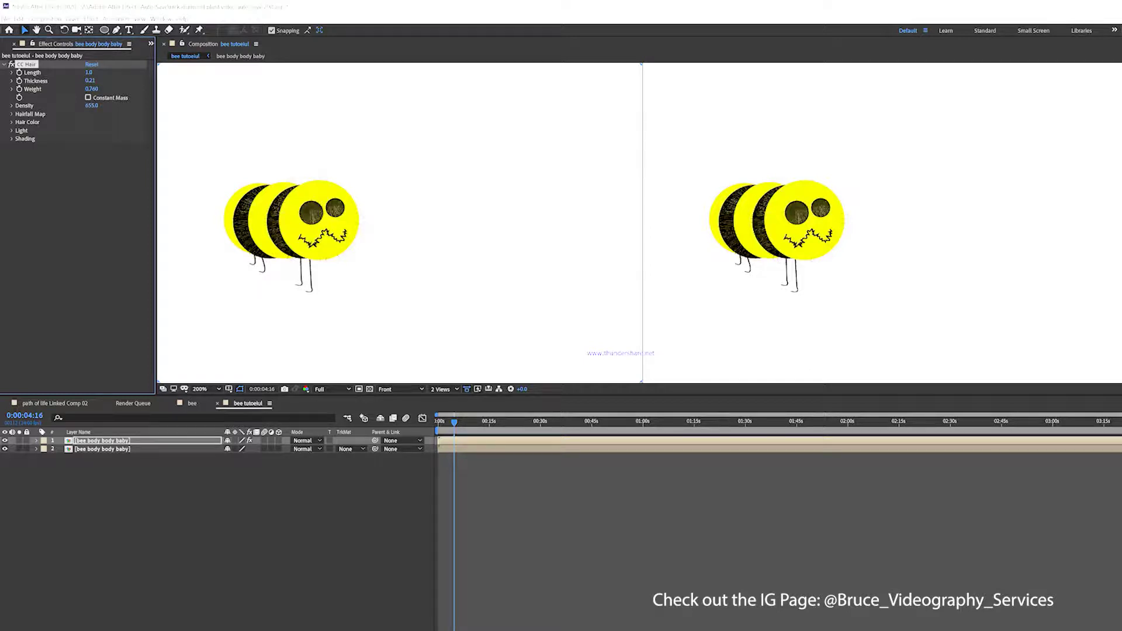
Set the hairfall map's strength to 17 and its softness to 26.6
left_click(13, 115)
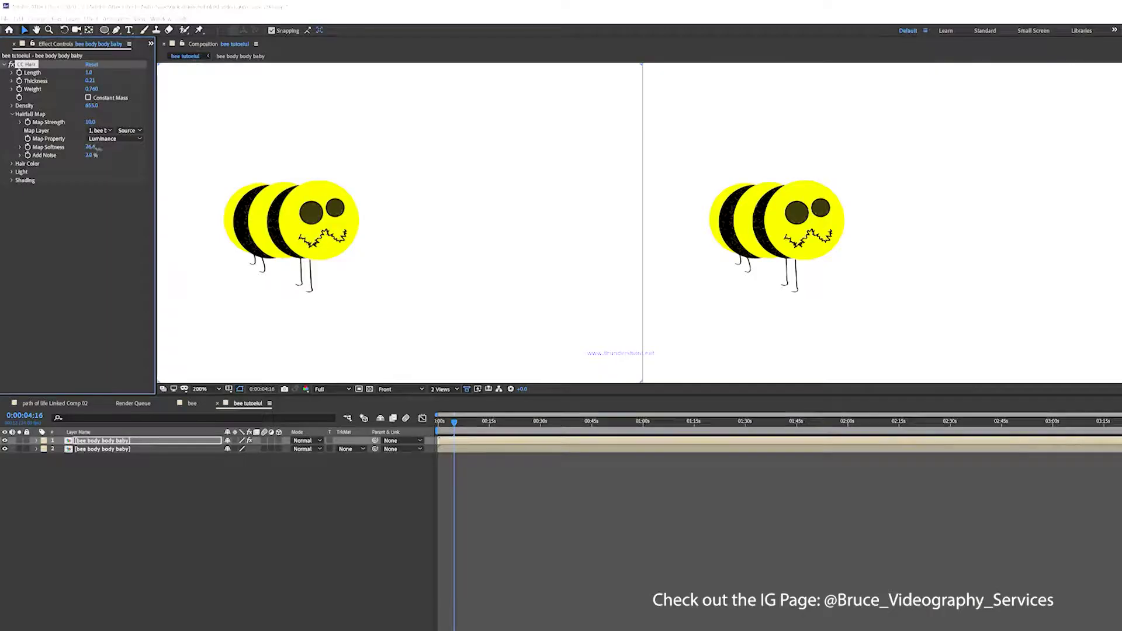
left_click_drag(91, 151, 92, 126)
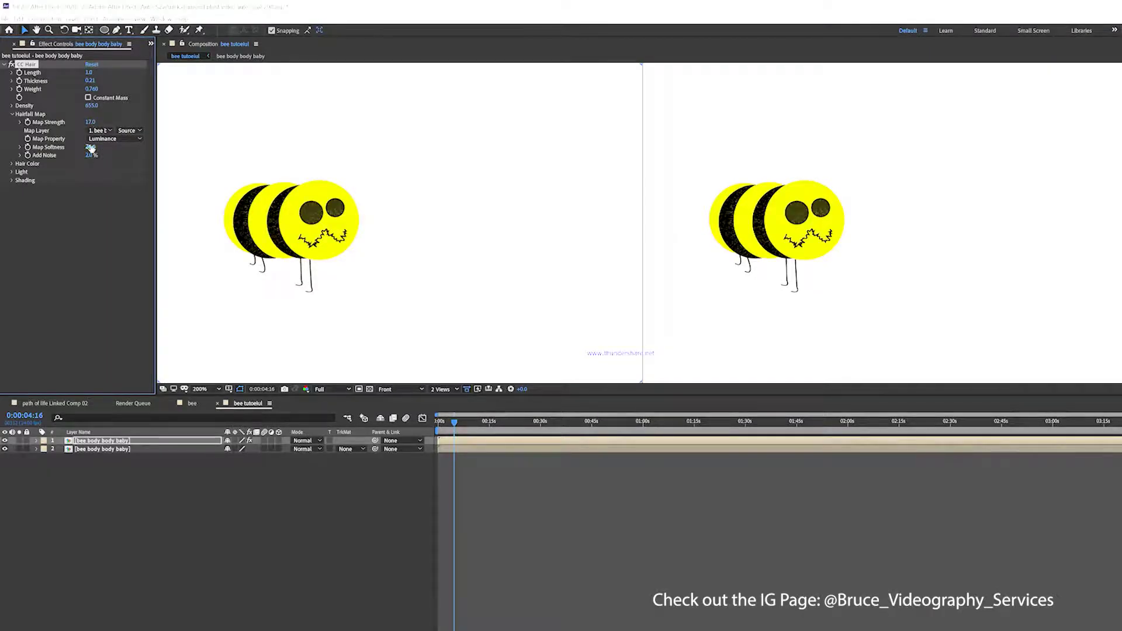
left_click(12, 115)
left_click(11, 106)
left_click(12, 107)
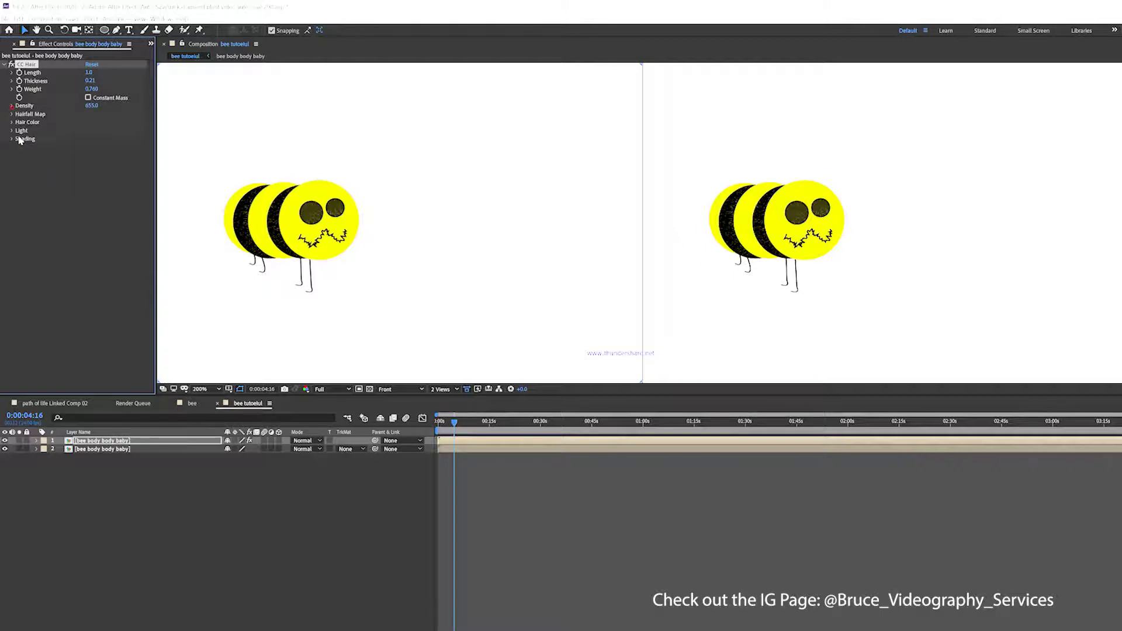
Adjust the hair's light direction and set its shading to ambient 9, diffuse 62 and specular 31
left_click(12, 130)
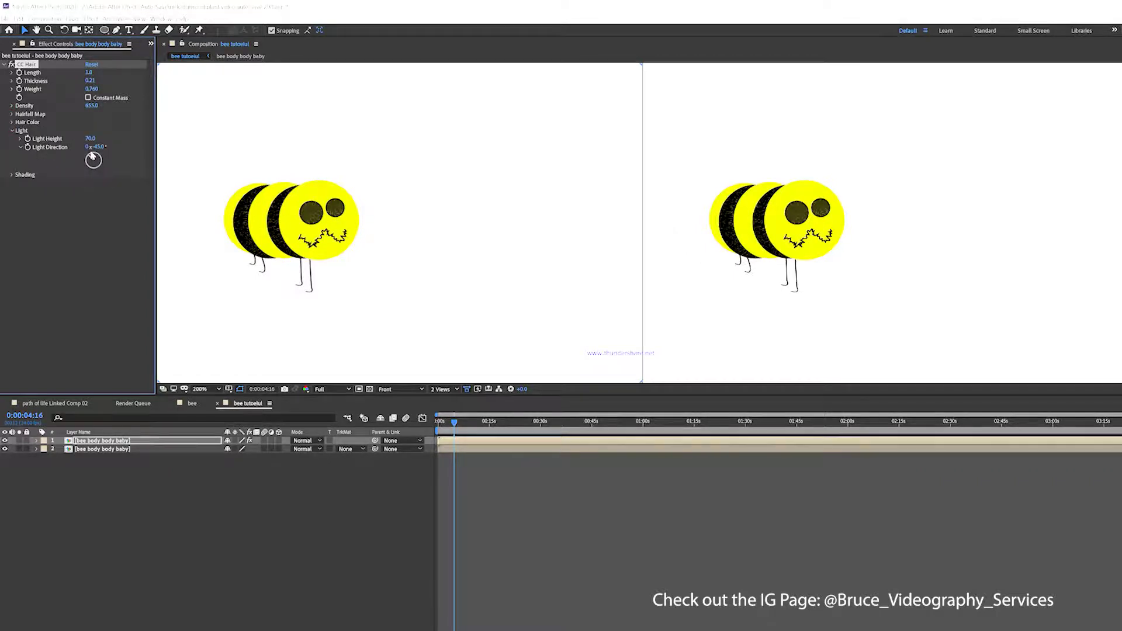
left_click_drag(92, 158, 97, 169)
left_click(11, 131)
left_click(10, 139)
mouse_move(90, 146)
left_mouse_down()
mouse_move(115, 149)
mouse_move(98, 157)
left_mouse_up()
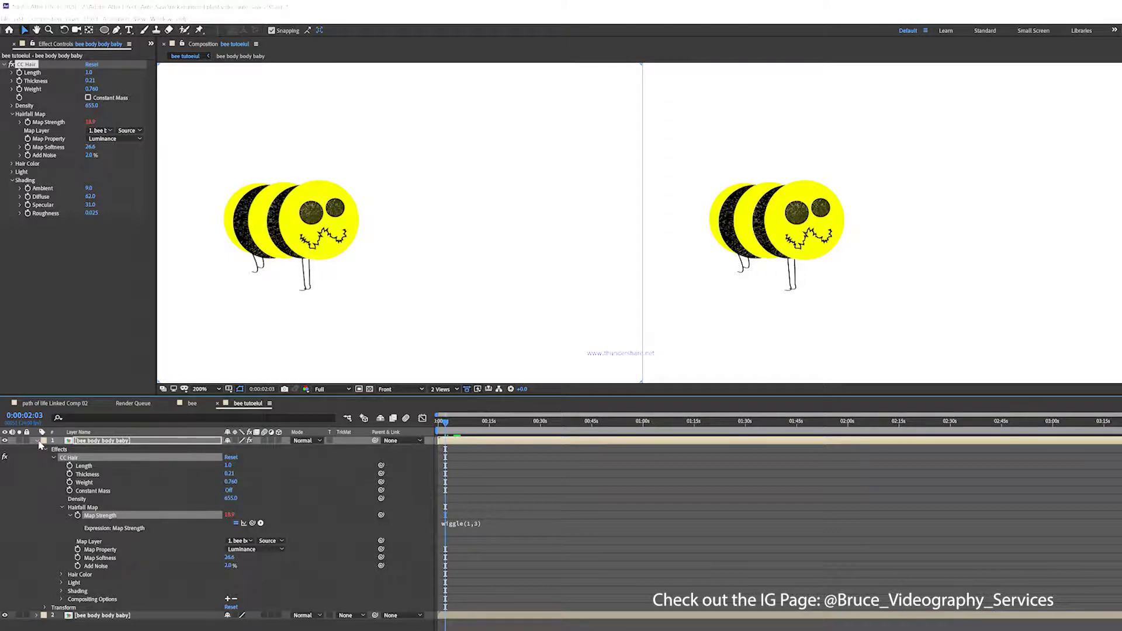
Lower the haired upper layer's opacity to about 73% and preview the animation
left_click(38, 442)
left_click(38, 442)
left_click(46, 449)
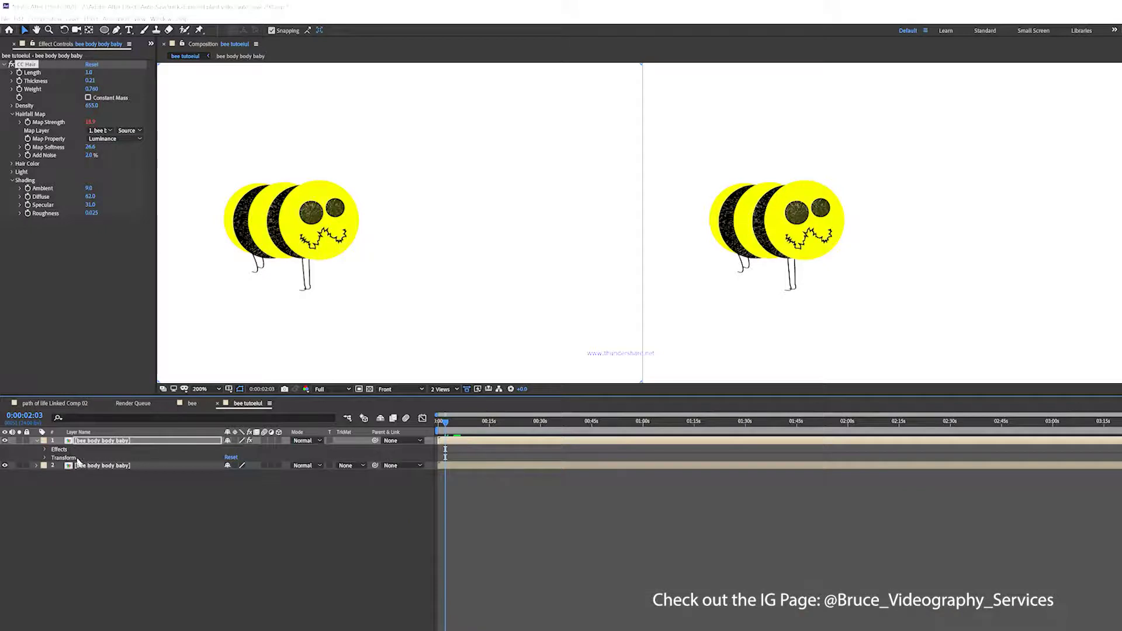
key("t")
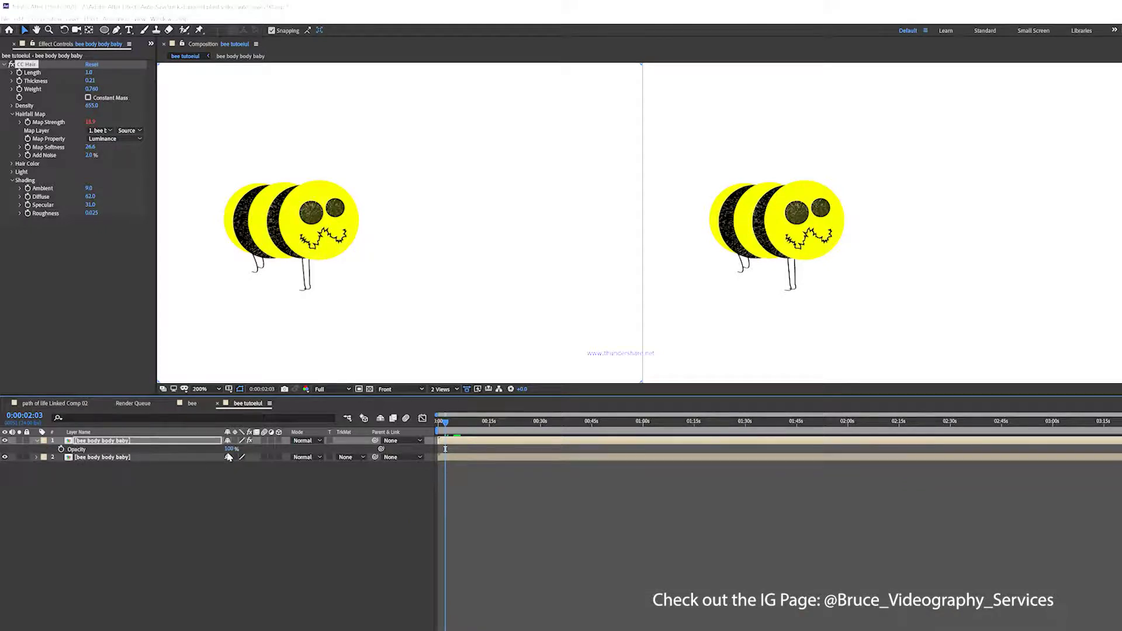
mouse_move(228, 448)
left_mouse_down()
mouse_move(211, 451)
mouse_move(225, 459)
left_mouse_up()
key("space")
key("space")
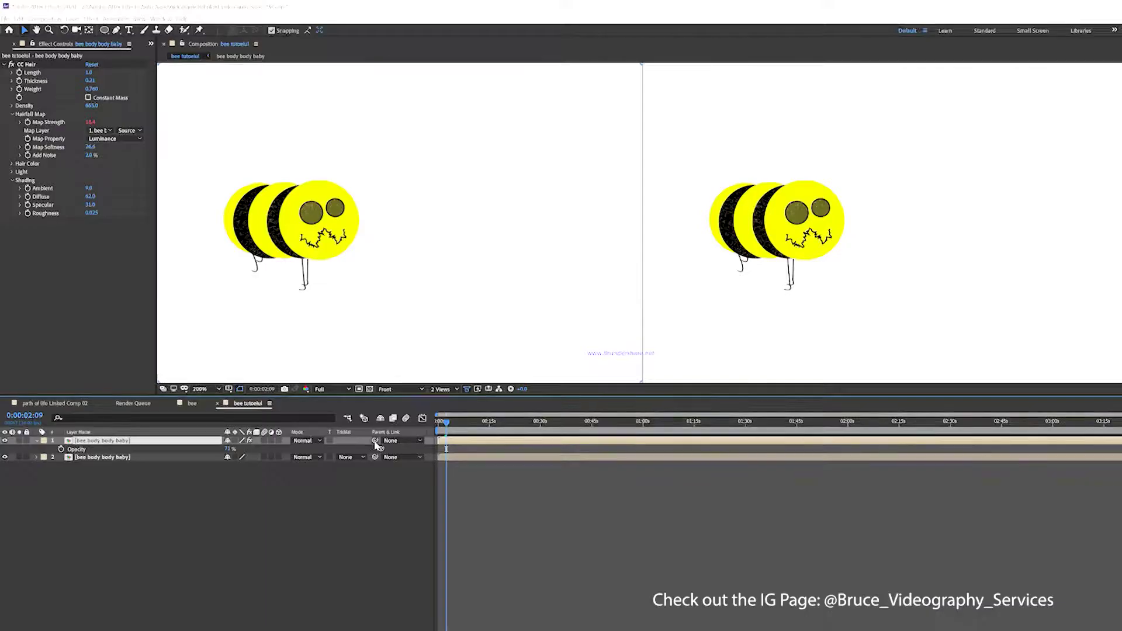
Parent the haired layer to the "bee body body baby" layer beneath it and hide it from the timeline as shy
left_click_drag(375, 440, 101, 459)
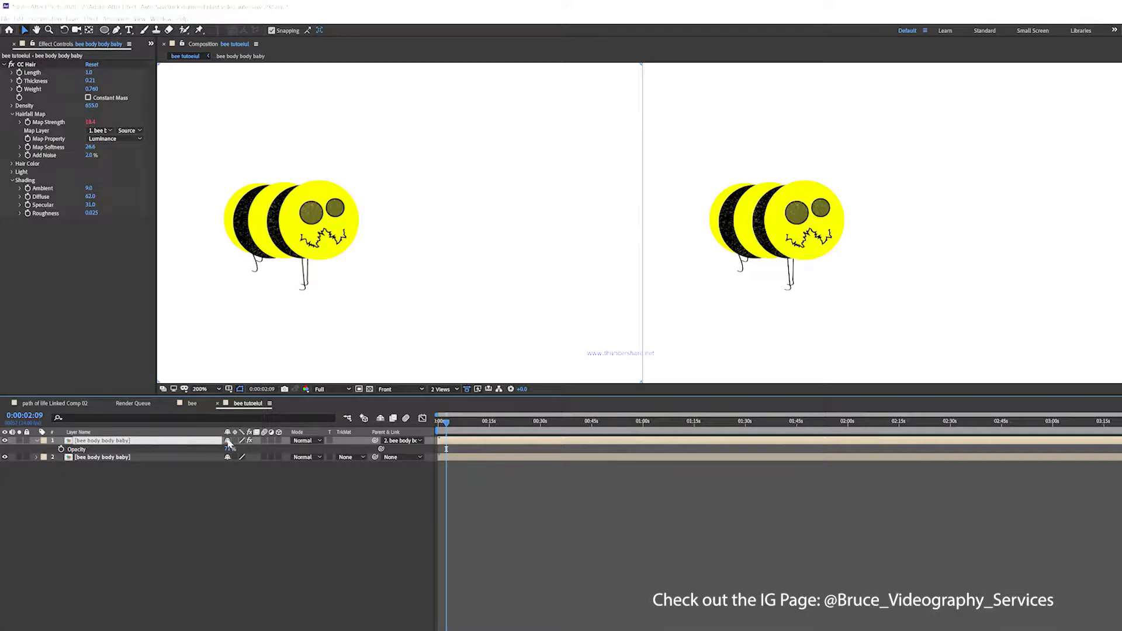
left_click(228, 442)
left_click(380, 419)
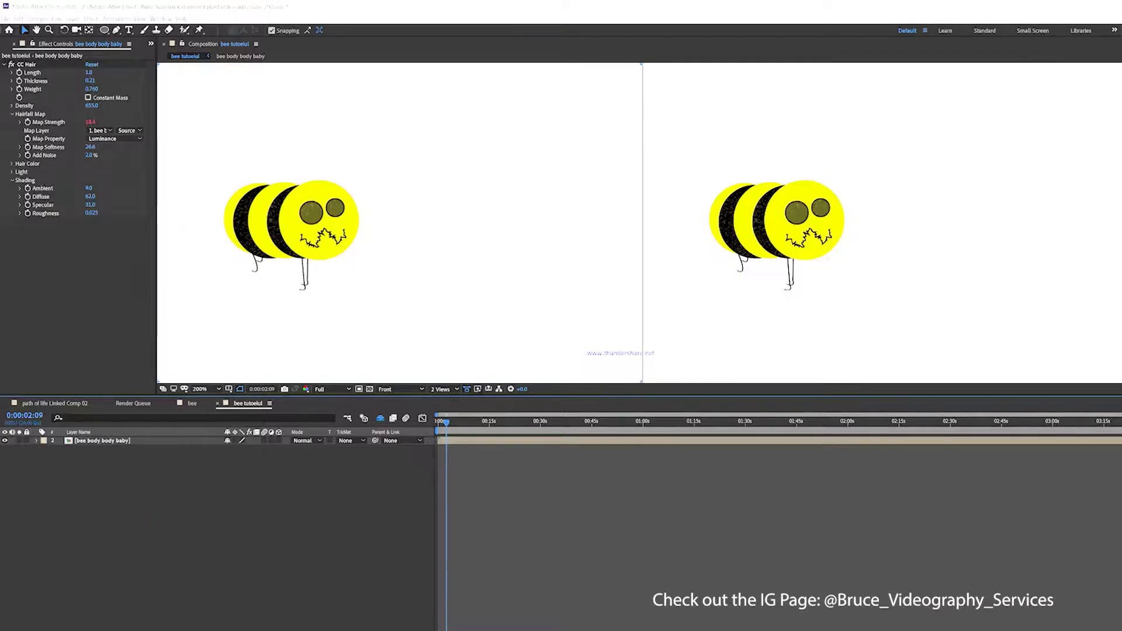
Create a new shape layer and set the shape fill to a very pale blue, almost white
left_click(72, 18)
mouse_move(86, 29)
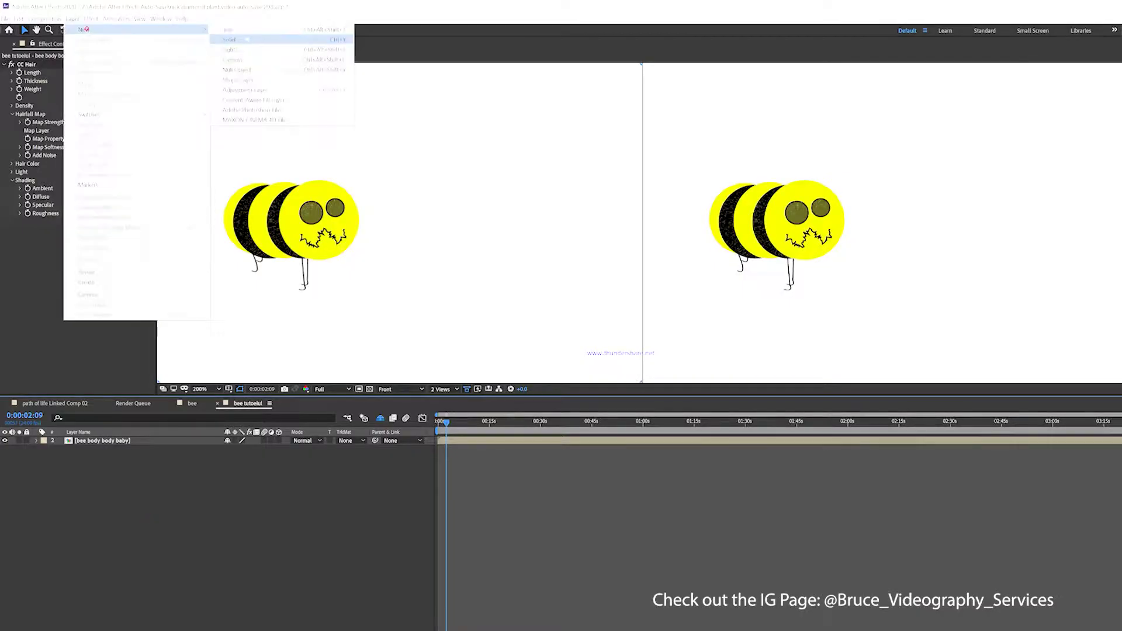
left_click(238, 80)
key("q")
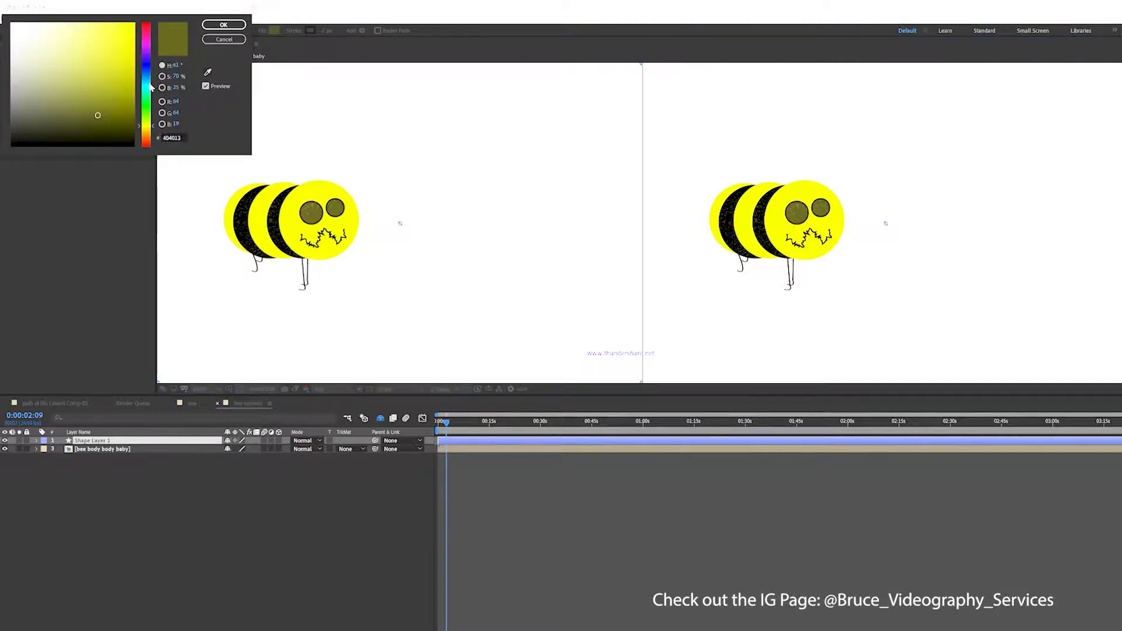
left_click(147, 86)
mouse_move(24, 36)
left_mouse_down()
mouse_move(44, 47)
mouse_move(33, 41)
left_mouse_up()
left_click(145, 81)
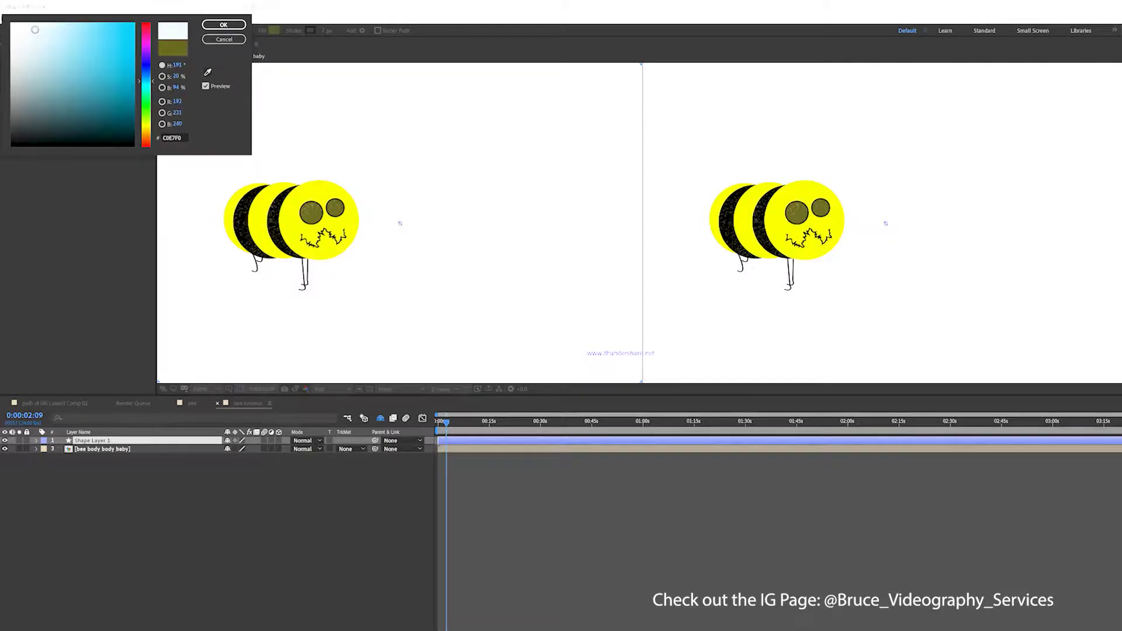
left_click_drag(31, 26, 26, 25)
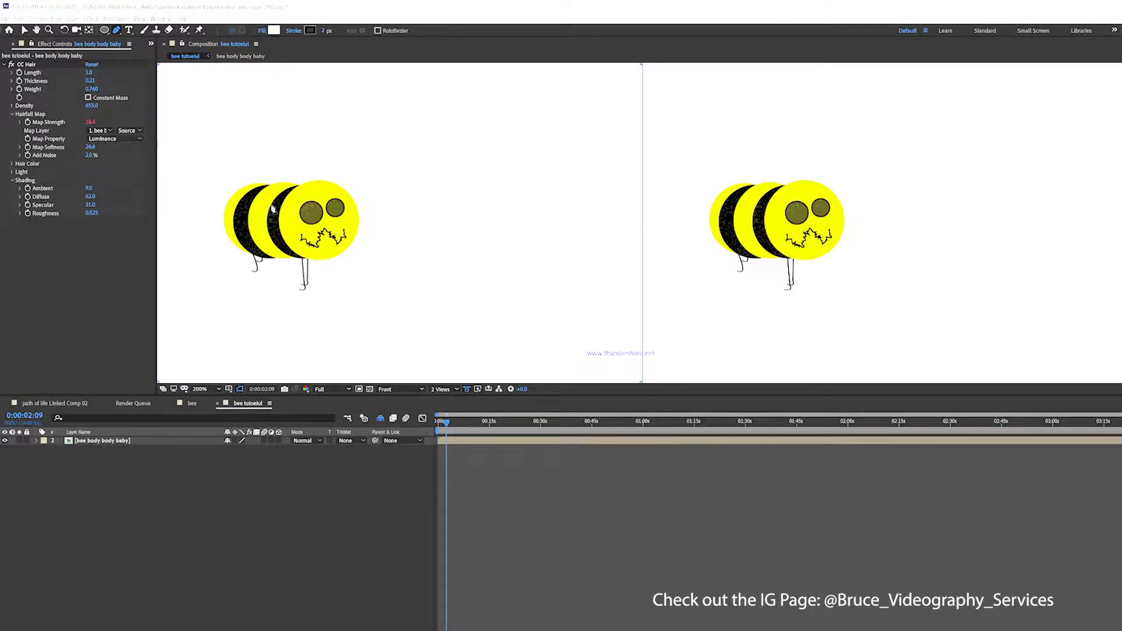
Draw a closed wing shape extending backward from the middle of the bee's body with the Pen tool, and rename its layer "wing"
left_click(270, 207)
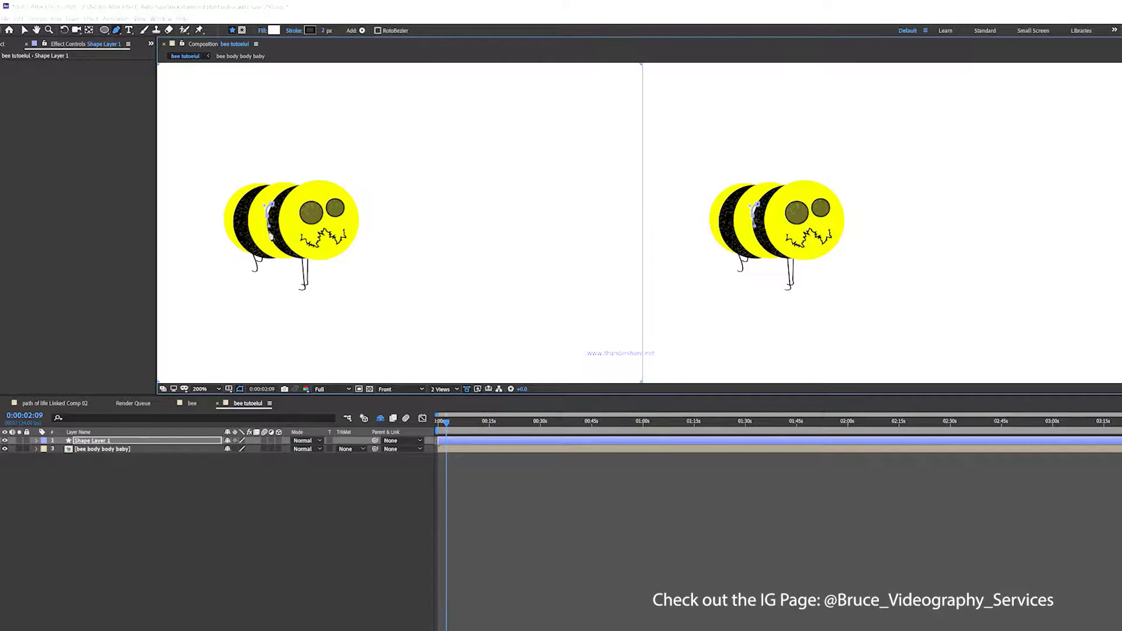
left_click(266, 236)
left_click_drag(225, 246, 262, 208)
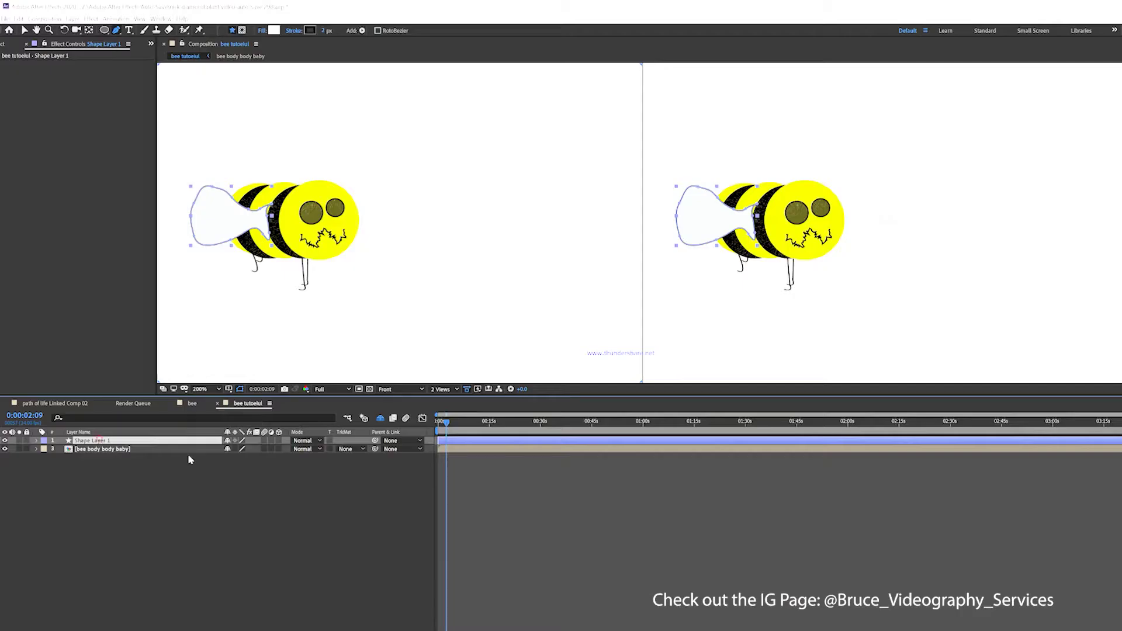
key("Return")
type("wing")
key("Return")
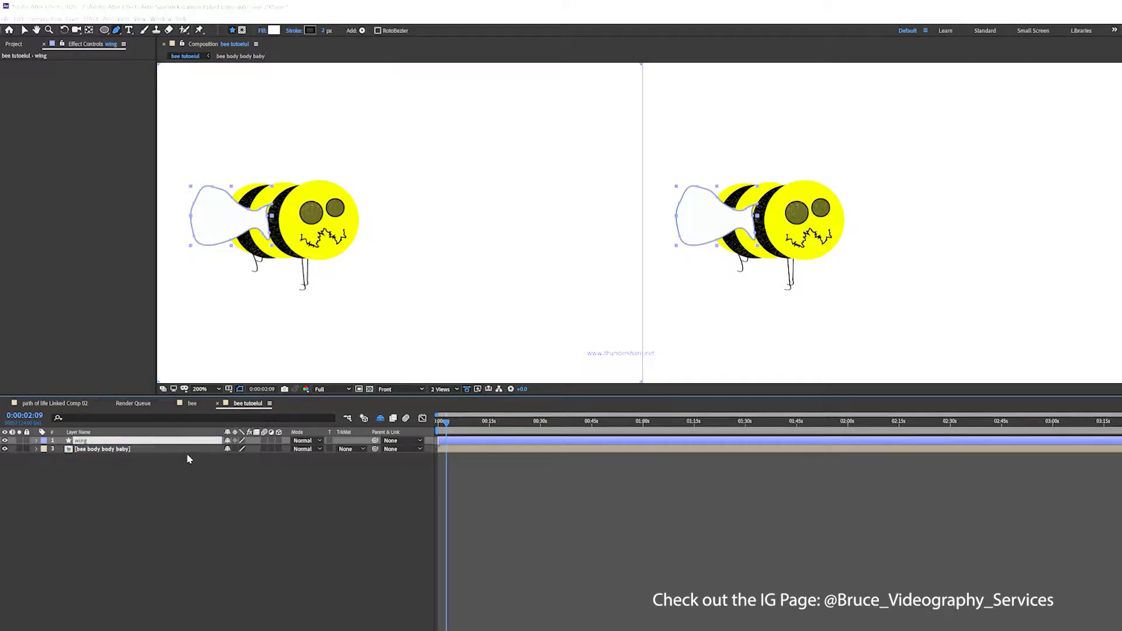
Create a new empty shape layer above the wing layer
left_click(131, 468)
left_click(91, 21)
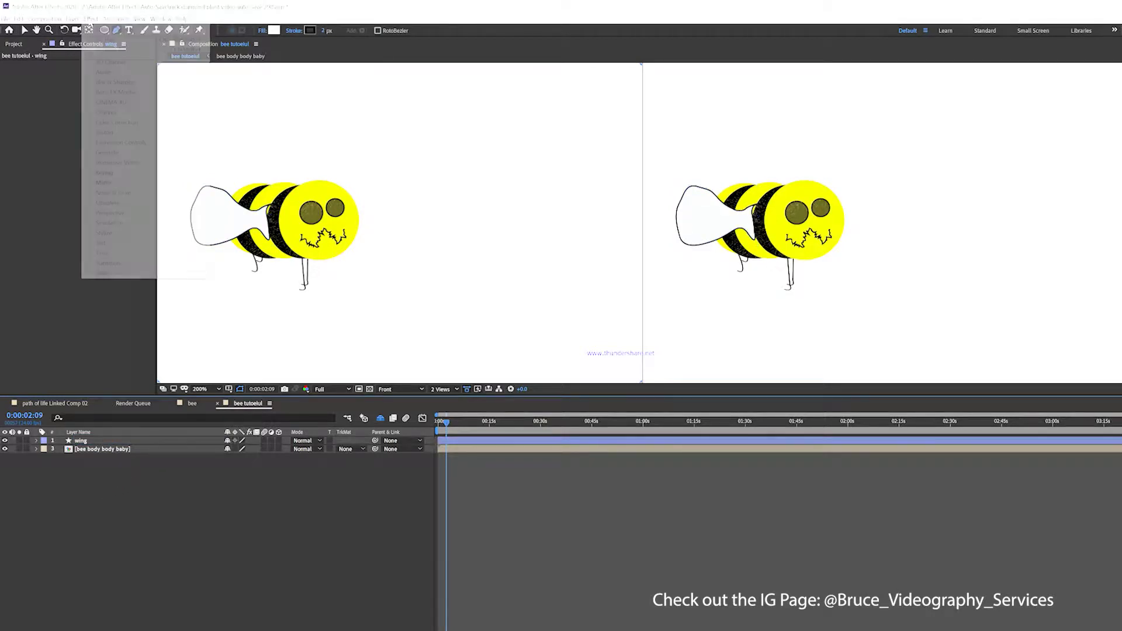
left_click(77, 26)
left_click(76, 21)
left_click(25, 30)
left_click(73, 20)
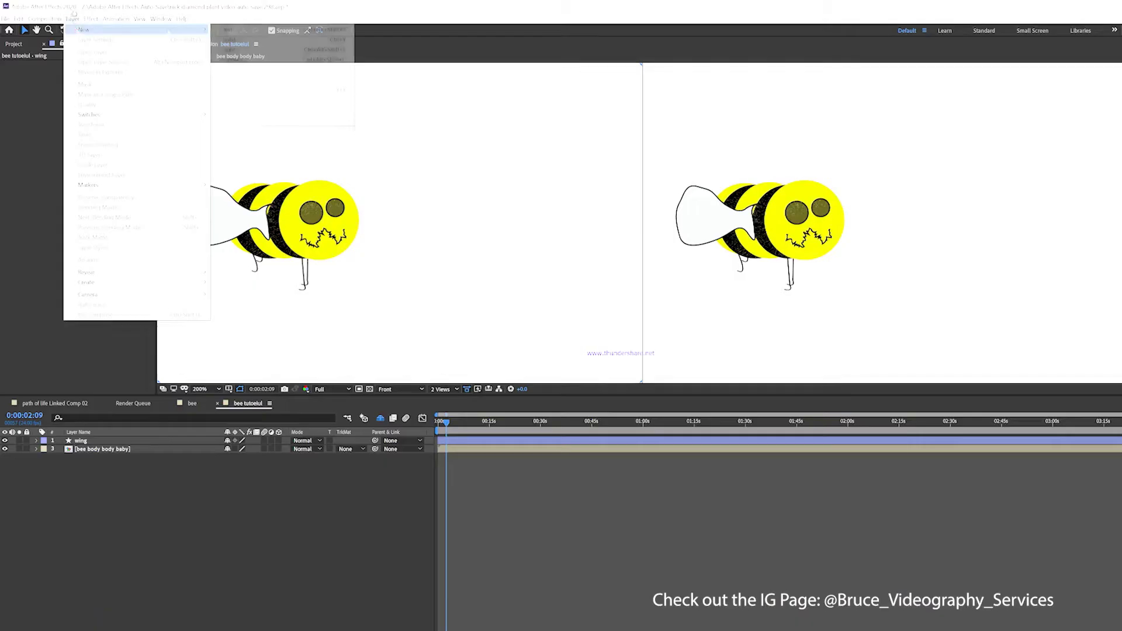
mouse_move(116, 29)
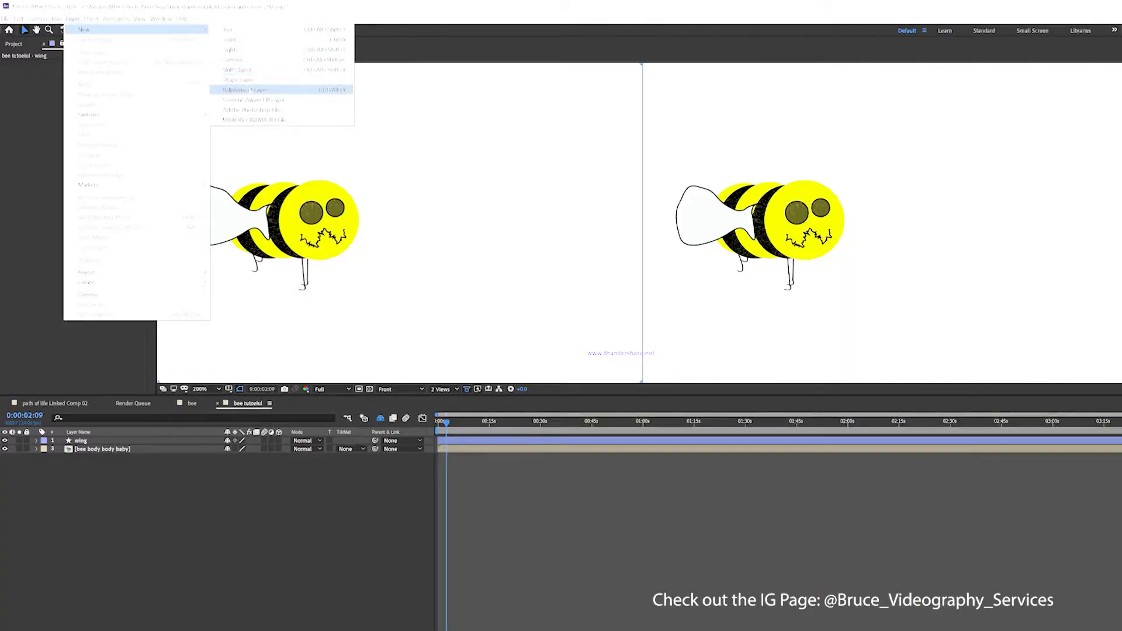
left_click(237, 80)
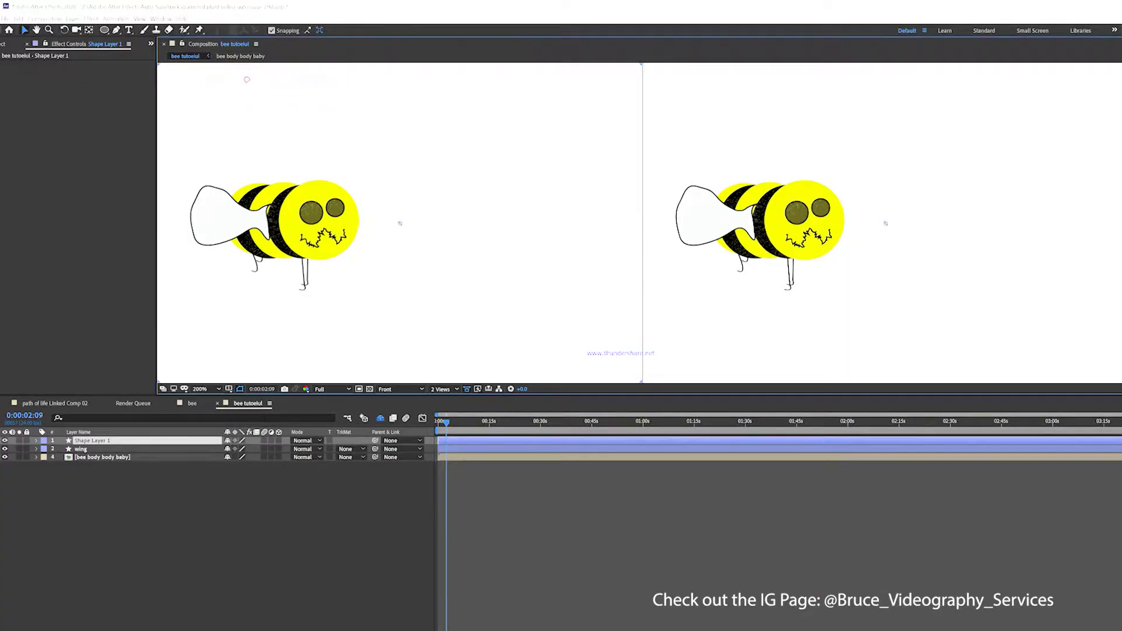
Rename the new shape layer "detail w" and parent it to the wing layer
left_click(120, 442)
key("Return")
type("de")
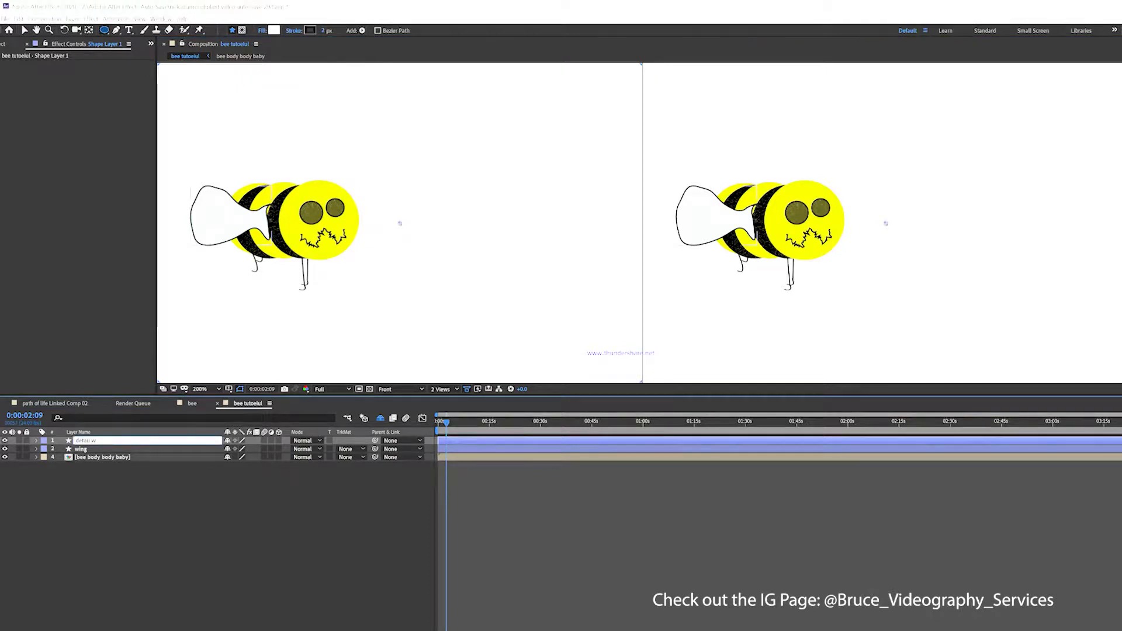
type("tail w")
key("Return")
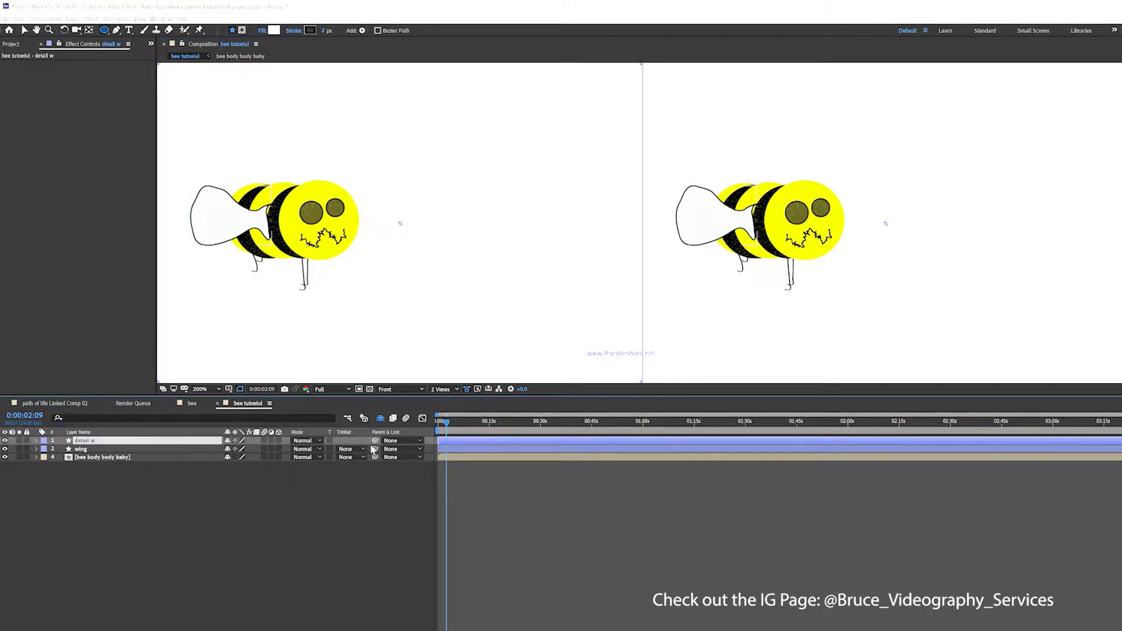
left_click_drag(373, 449, 88, 457)
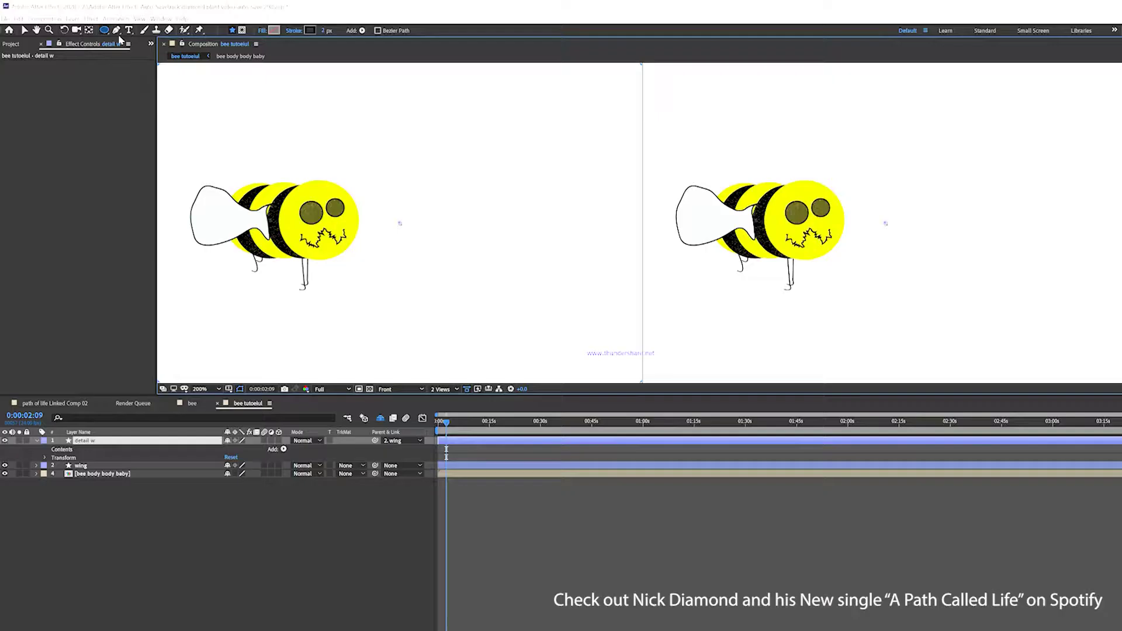
Draw four short open vein lines inside the wing on the "detail w" layer with the Pen tool
left_click(116, 30)
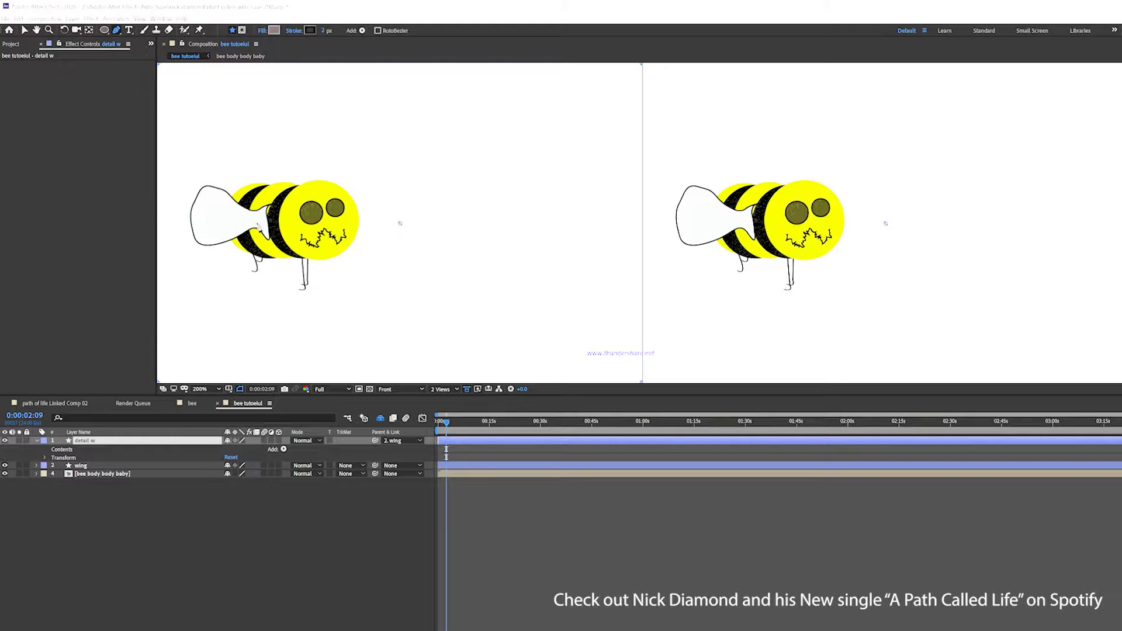
left_click(260, 226)
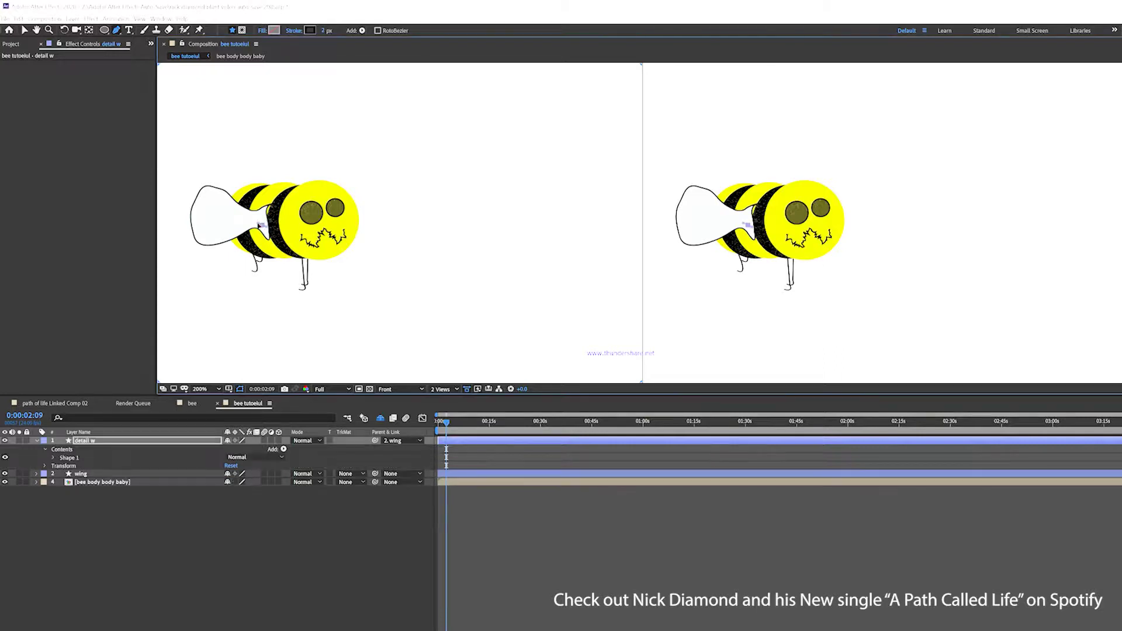
left_click(246, 222)
left_click(229, 231)
left_click(66, 449)
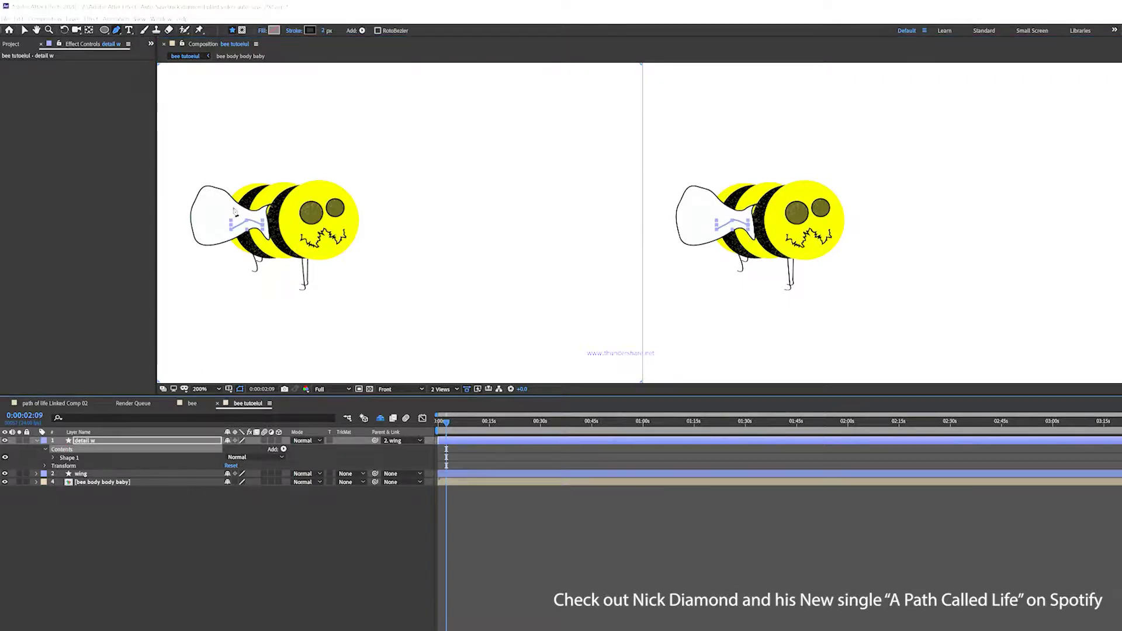
left_click(233, 208)
left_click(217, 200)
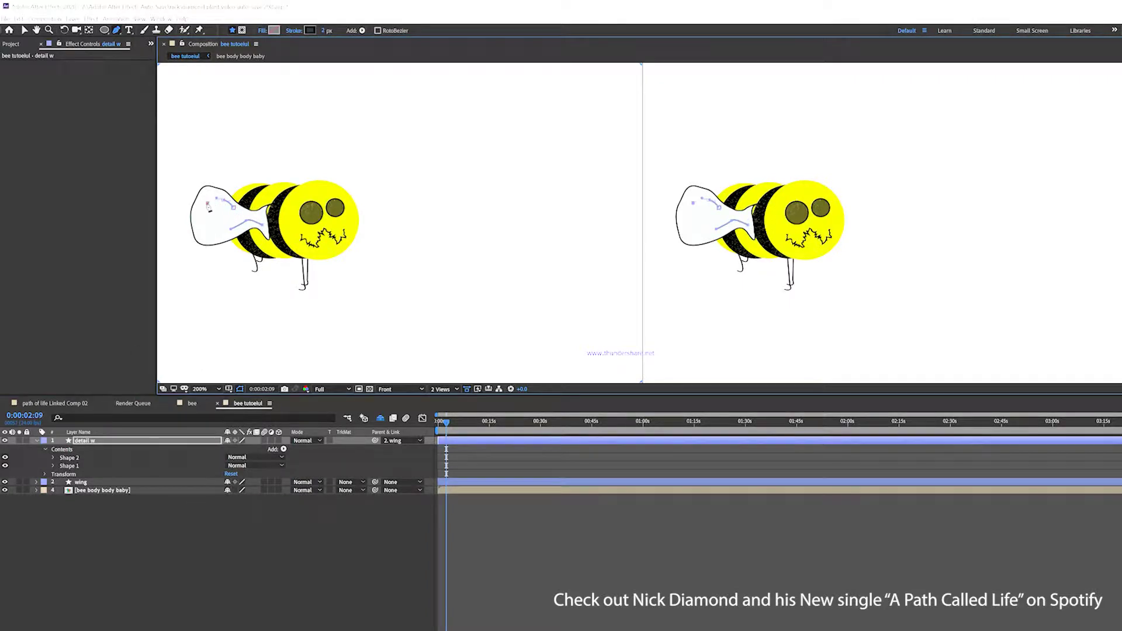
left_click(72, 449)
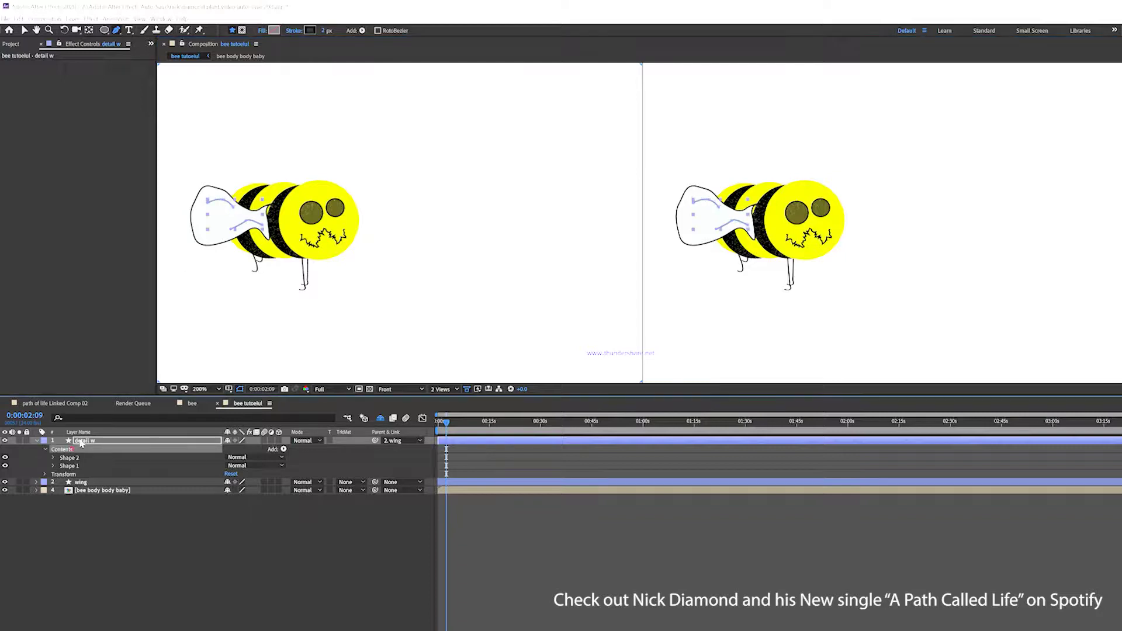
left_click(234, 217)
left_click(207, 223)
left_click(88, 441)
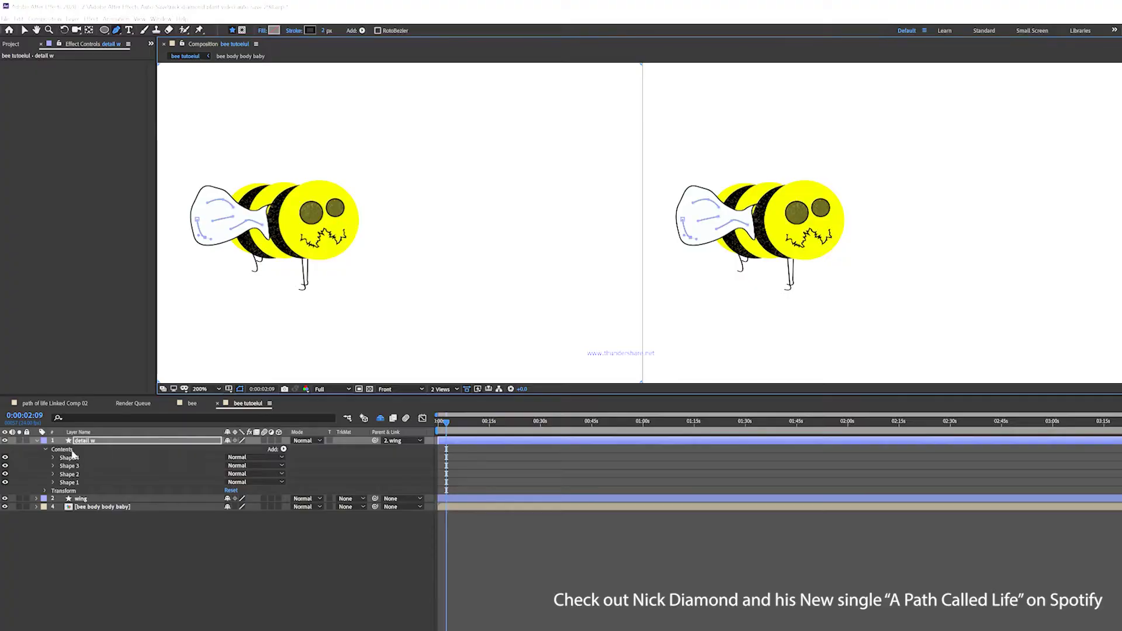
left_click(72, 456)
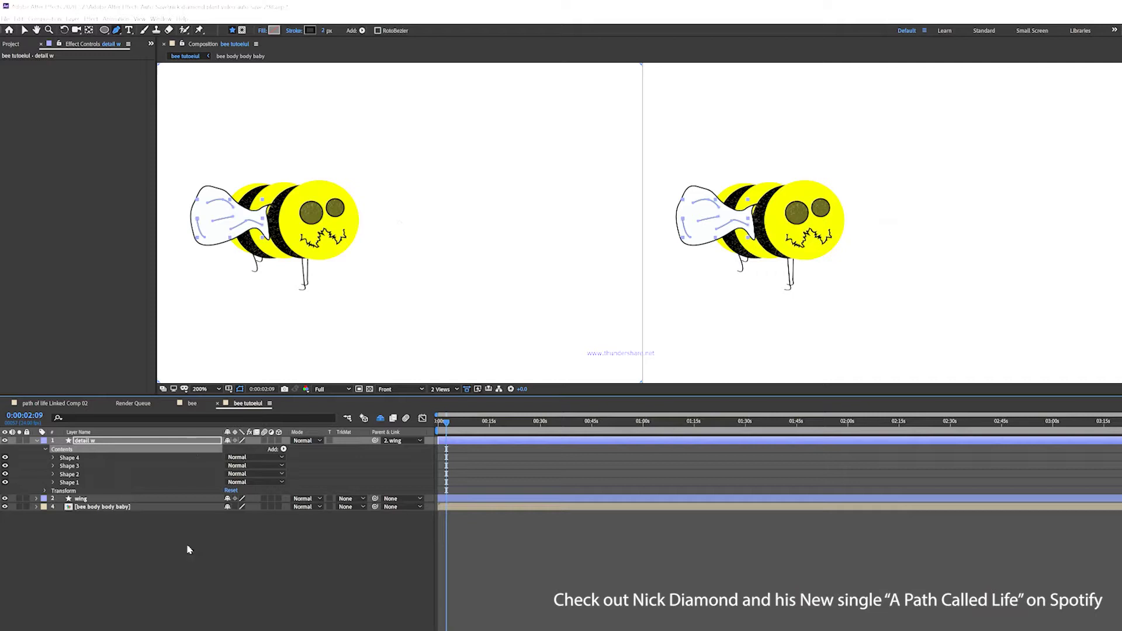
left_click(178, 531)
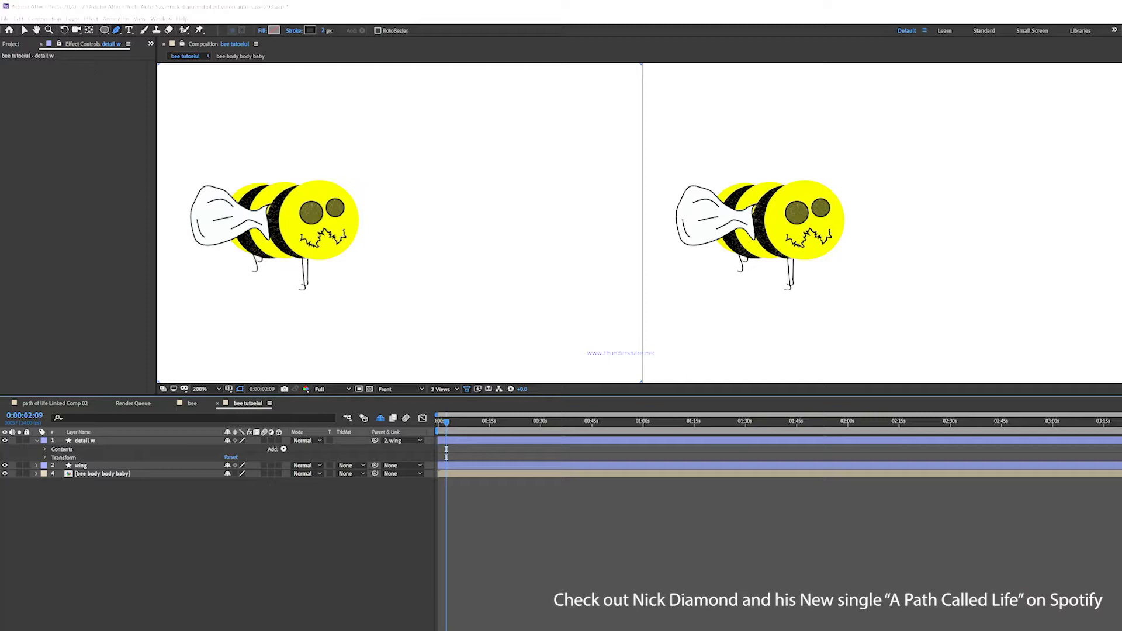
Move the wing layer's anchor point to the wing's root on the body, and hide the "detail w" layer as shy
left_click(88, 32)
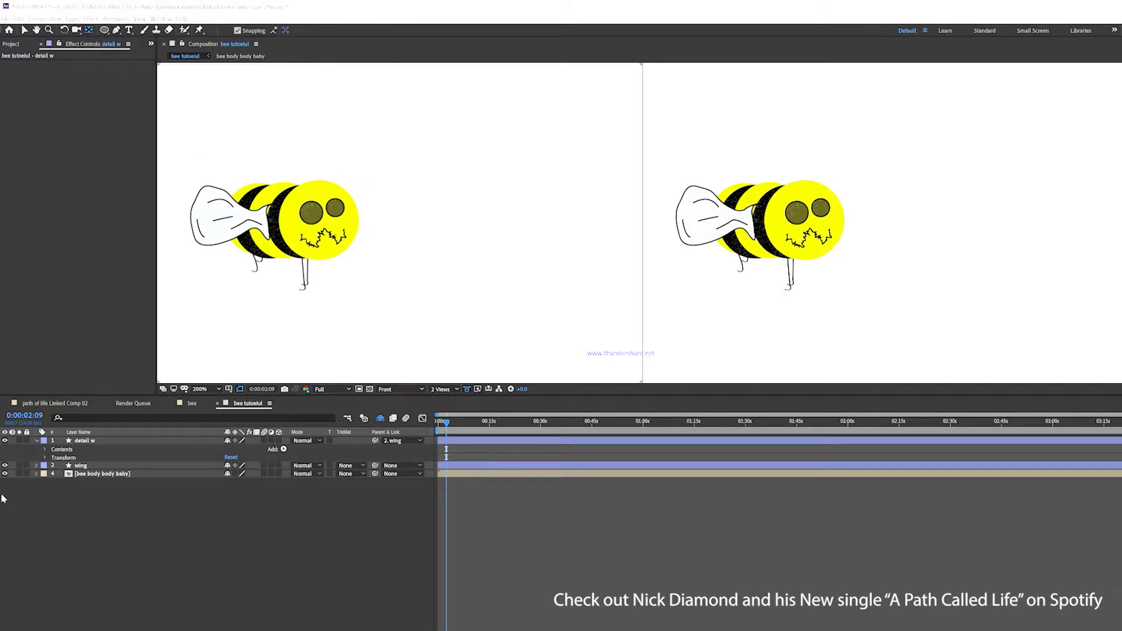
left_click(88, 467)
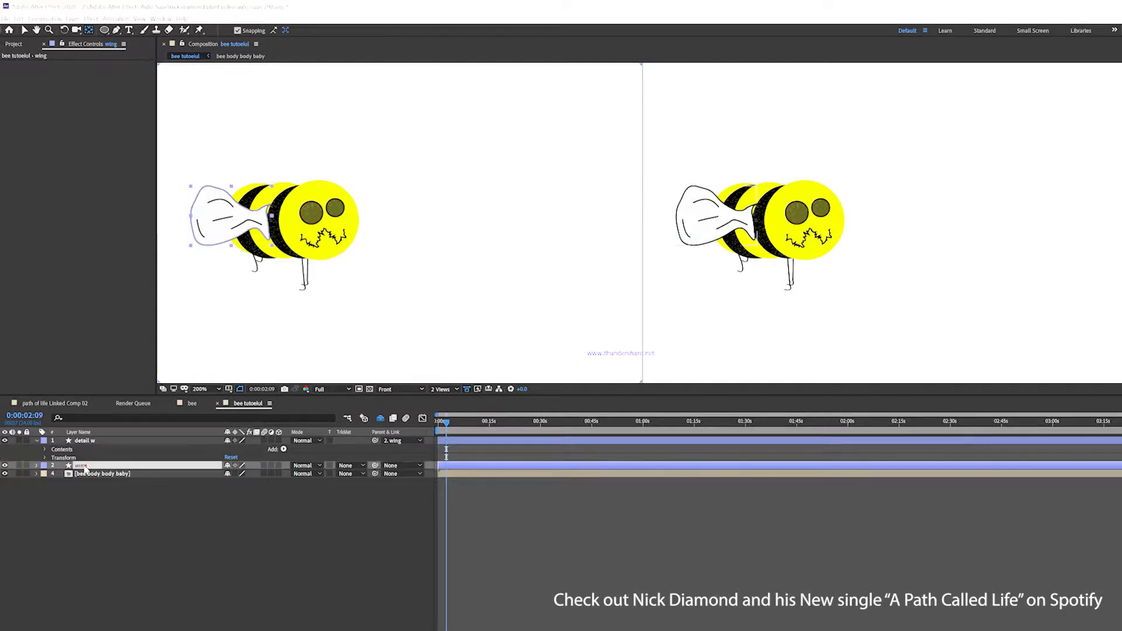
left_click(887, 228)
left_click_drag(886, 225, 758, 229)
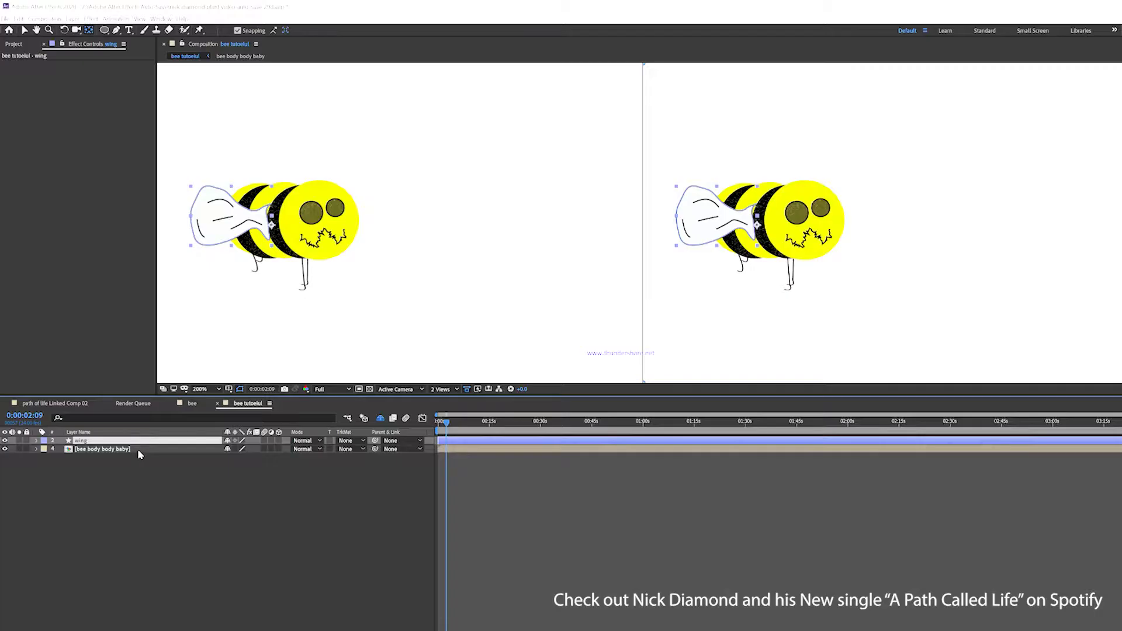
Add the expression wiggle(12,60) to the wing layer's Rotation and enable motion blur for the layer
key("r")
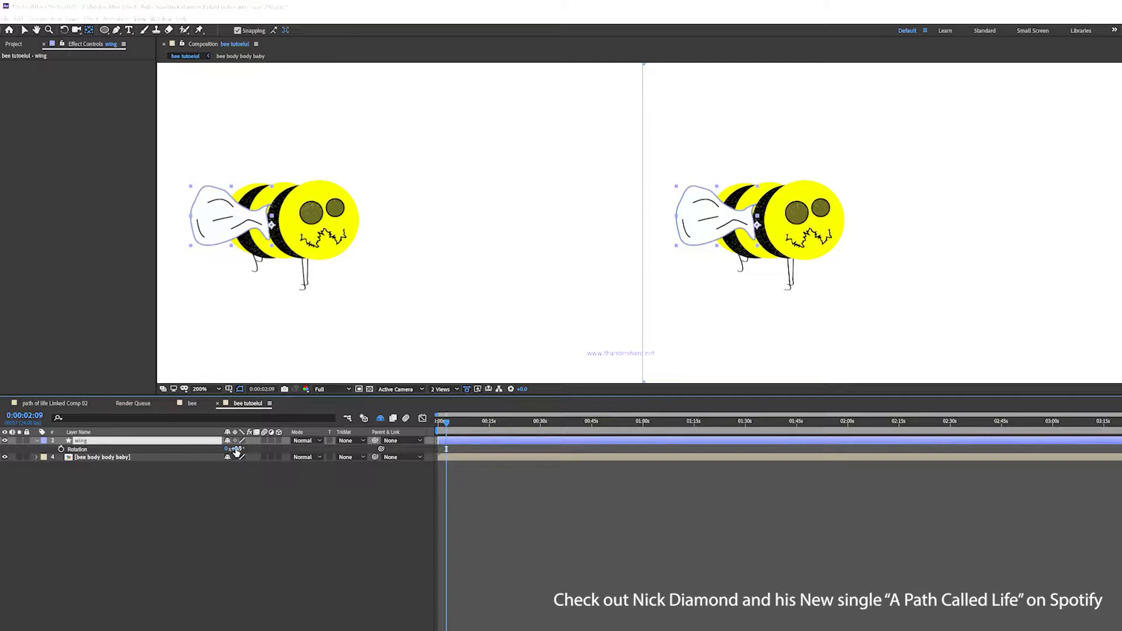
key("space")
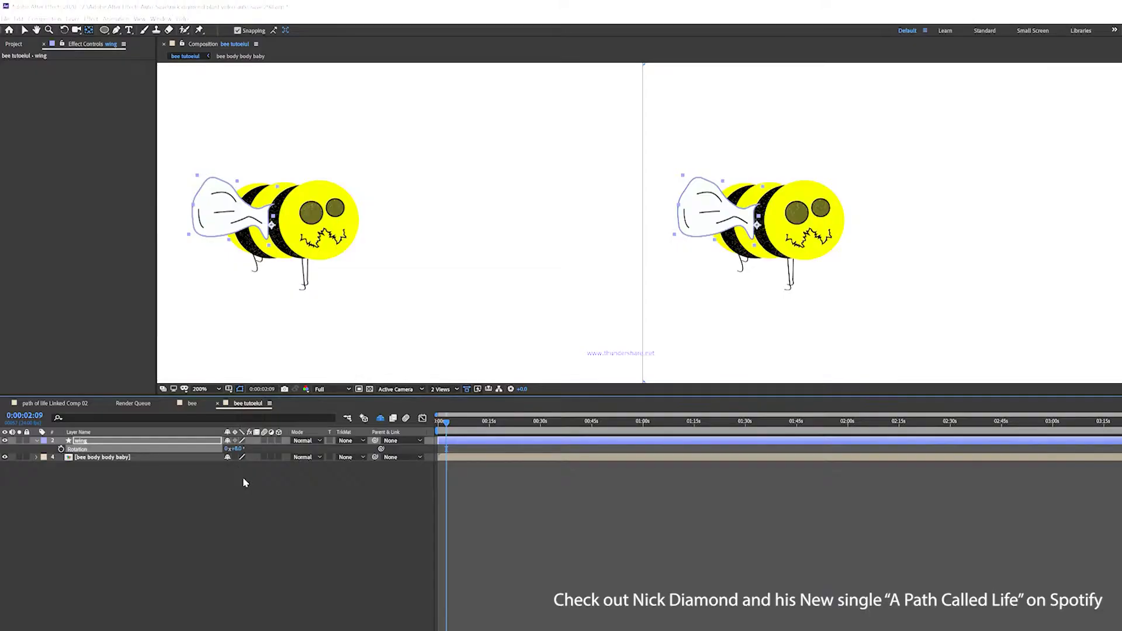
left_click(169, 442)
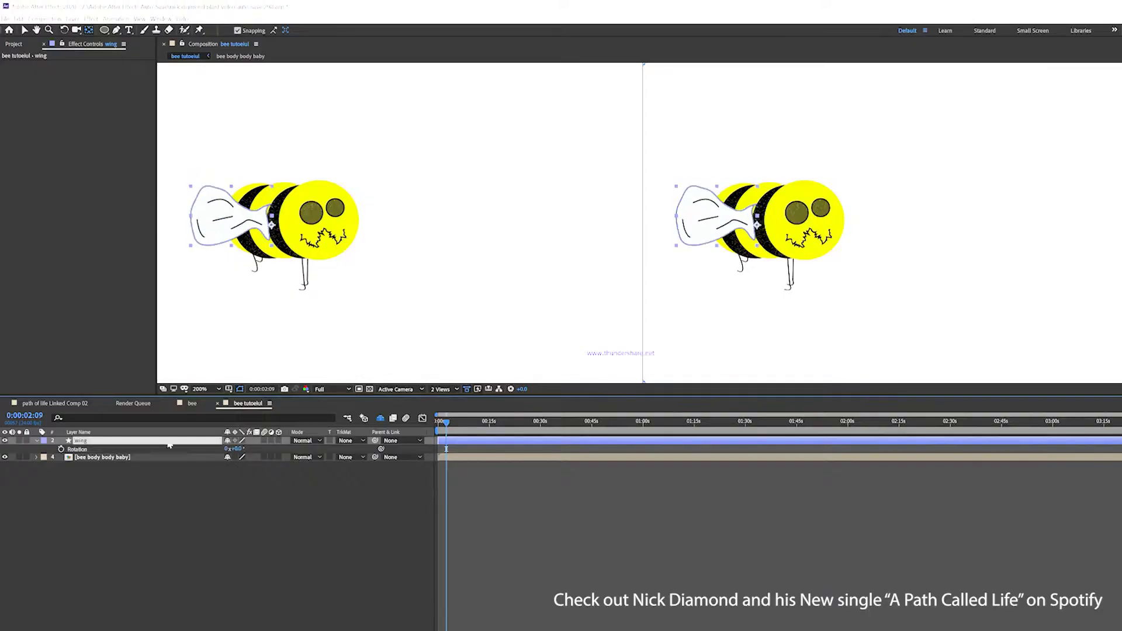
left_click(61, 449, "alt")
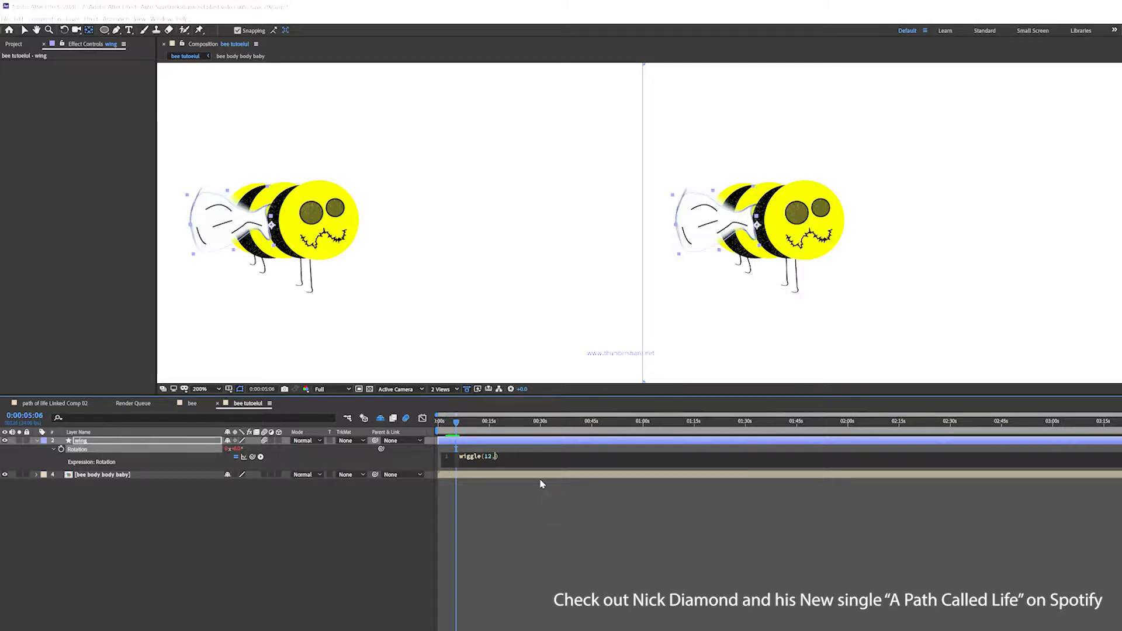
left_click(527, 437)
Lower the preview resolution to Half and play back the wing's flapping
left_click_drag(465, 425, 450, 423)
left_click(348, 389)
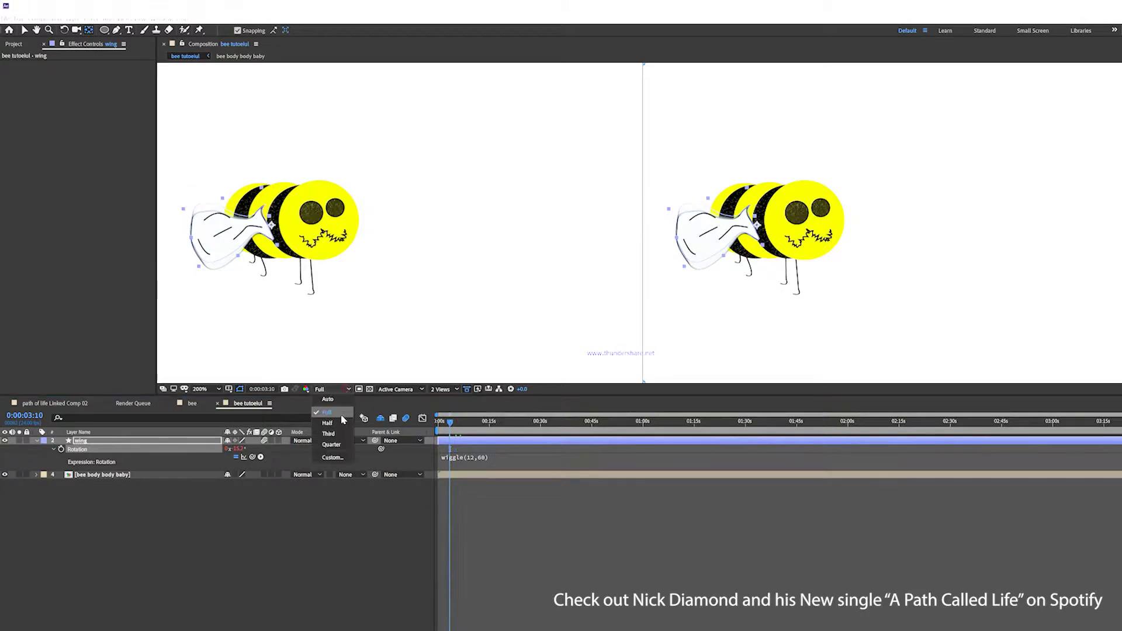
left_click(328, 434)
left_click(441, 422)
key("space")
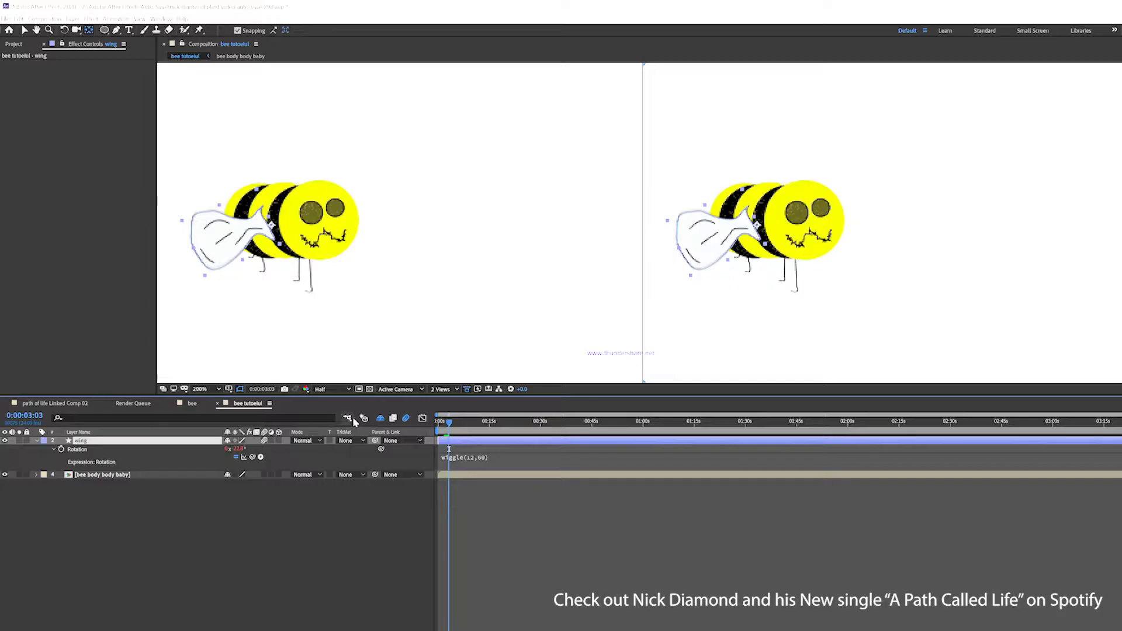
Show the shy layers, duplicate the "detail w" and wing layers, and place the duplicates beneath the body layers
left_click(93, 558)
left_click(89, 463)
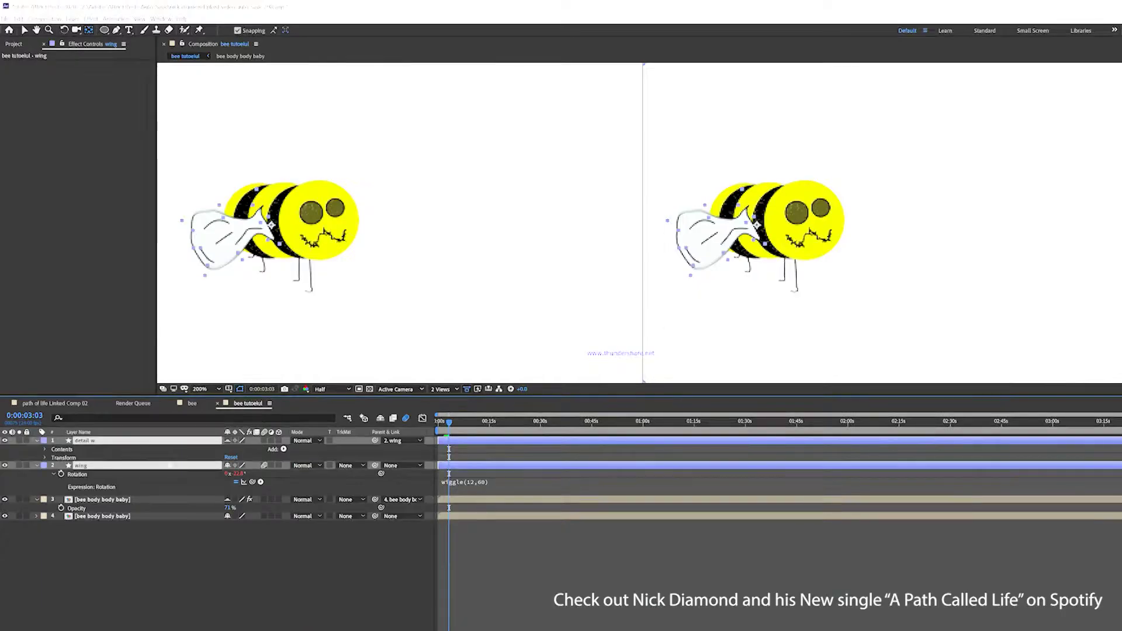
key("ctrl+d")
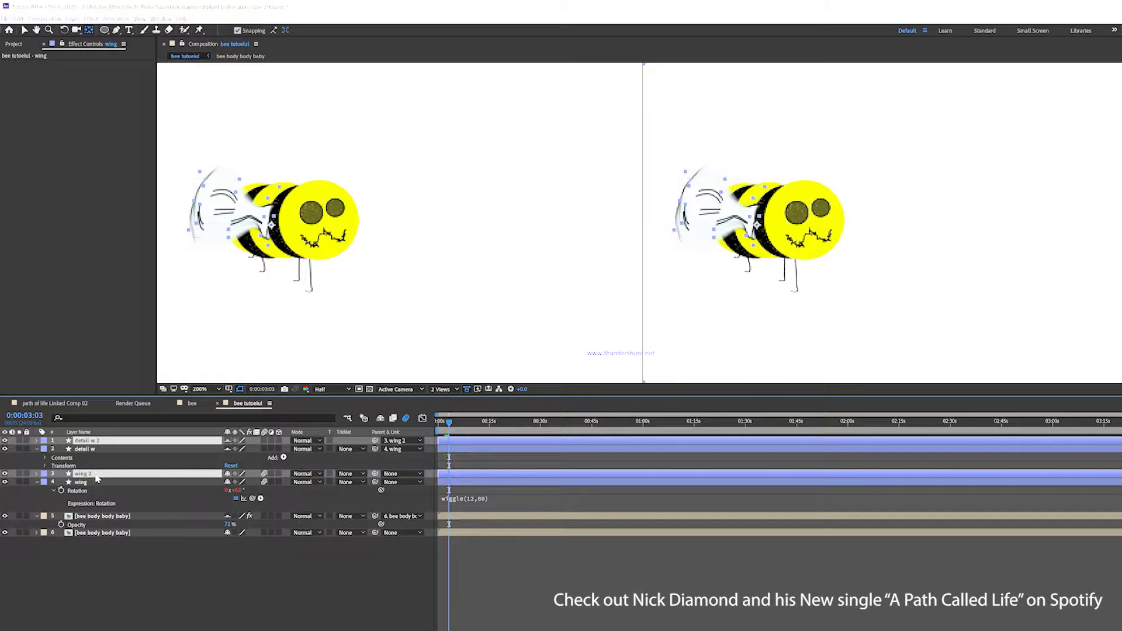
left_click_drag(96, 481, 101, 551)
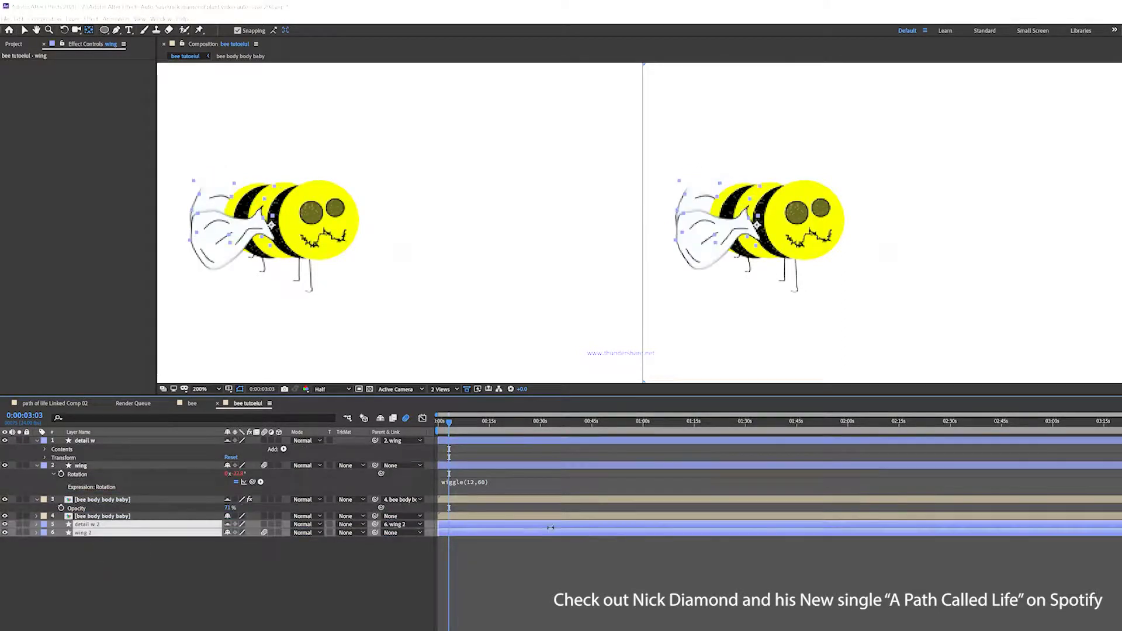
Flip the duplicated wing and detail layers horizontally and position them as the far wing behind the body
right_click(551, 530)
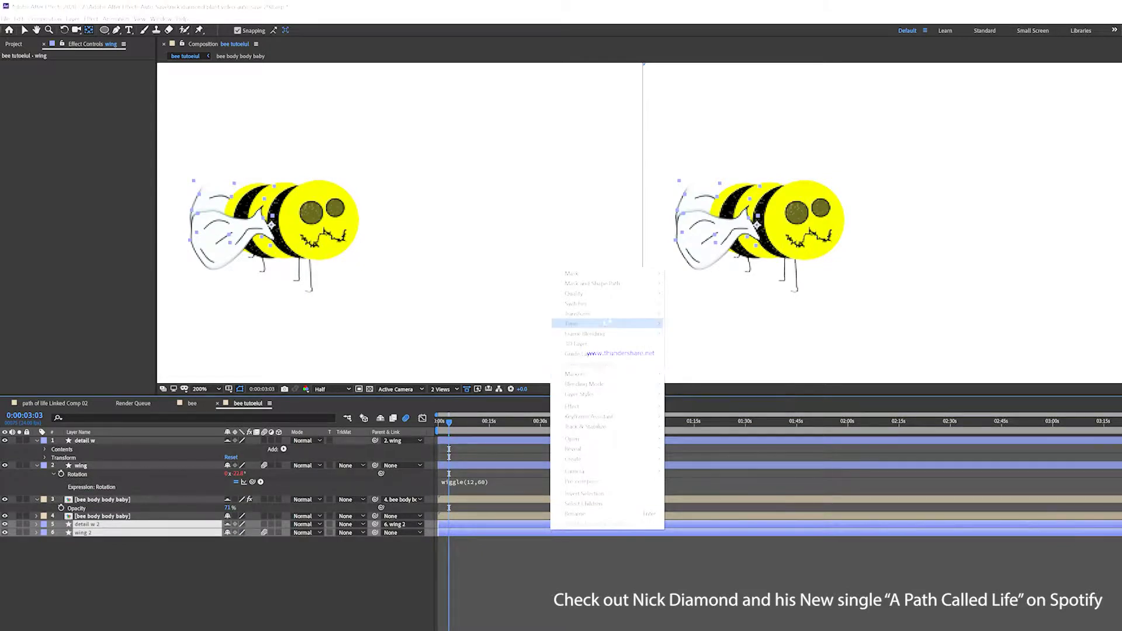
mouse_move(606, 322)
left_click(727, 389)
key("v")
mouse_move(830, 200)
left_mouse_down()
mouse_move(823, 180)
mouse_move(813, 192)
left_mouse_up()
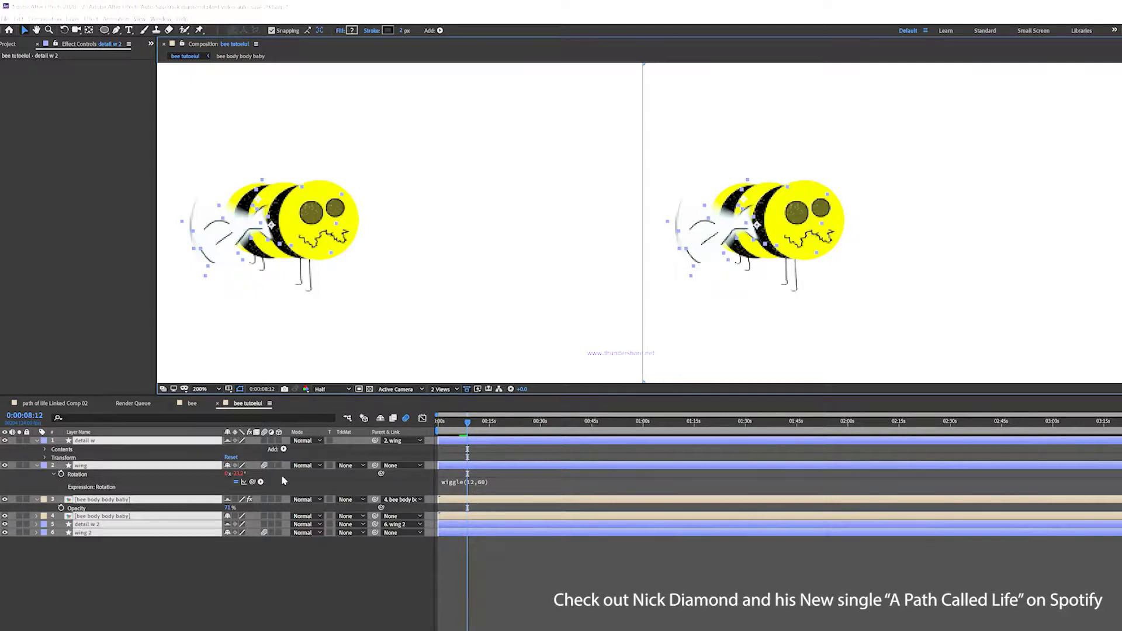
Pre-compose all the bee's layers into a composition named "bee bee bee bee bee finish bee talking about the bee"
right_click(528, 517)
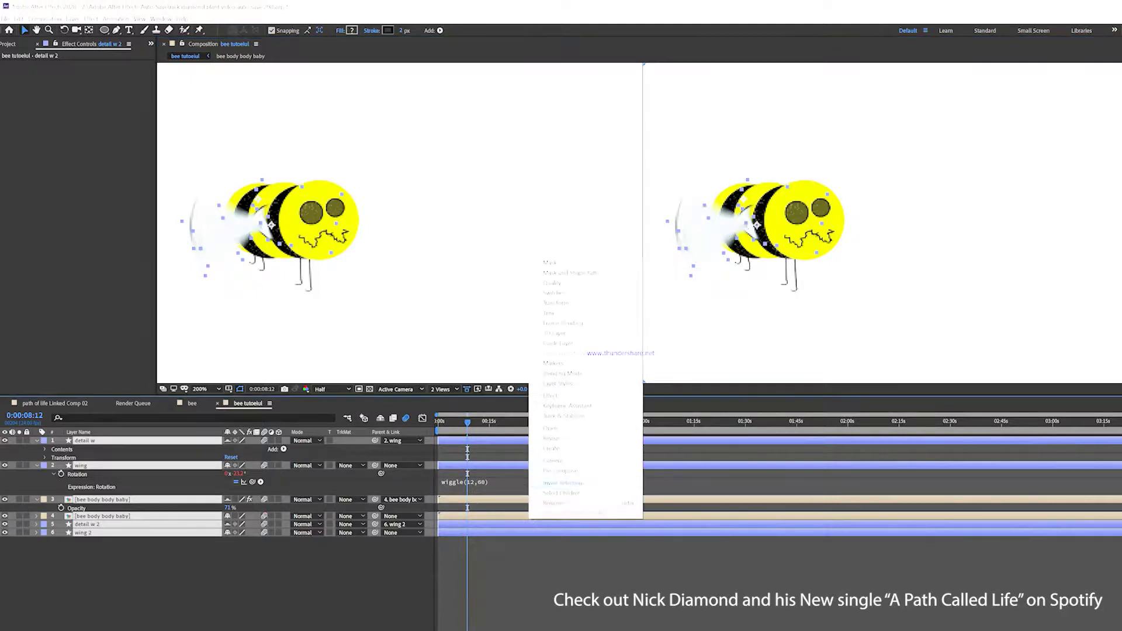
left_click(570, 470)
type("bee bee bee bee bee finish bee")
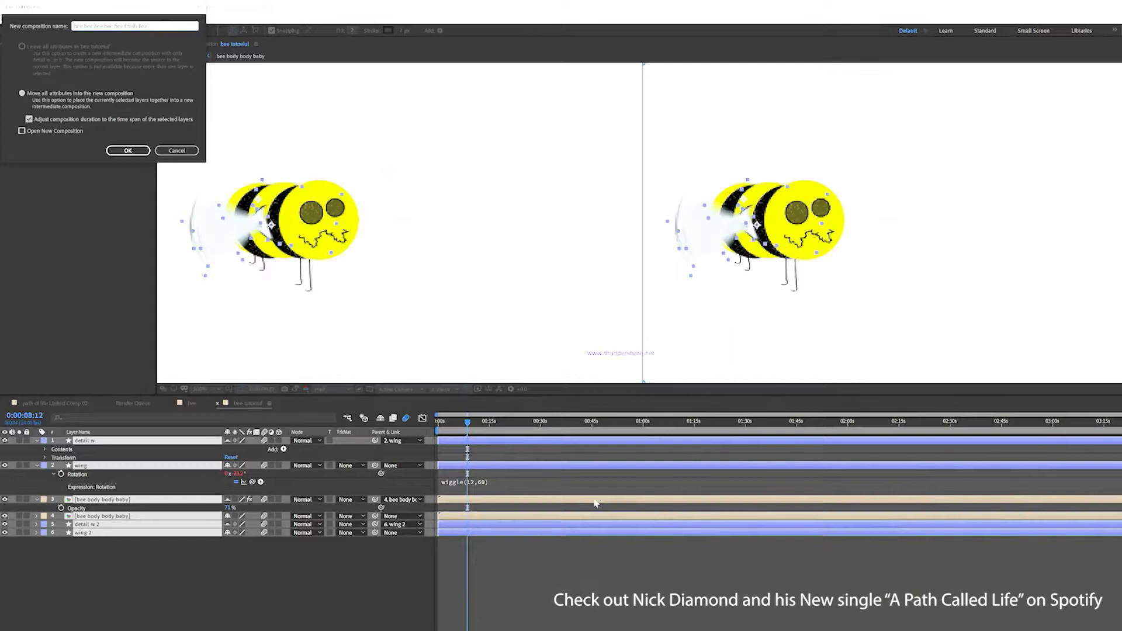
type("also")
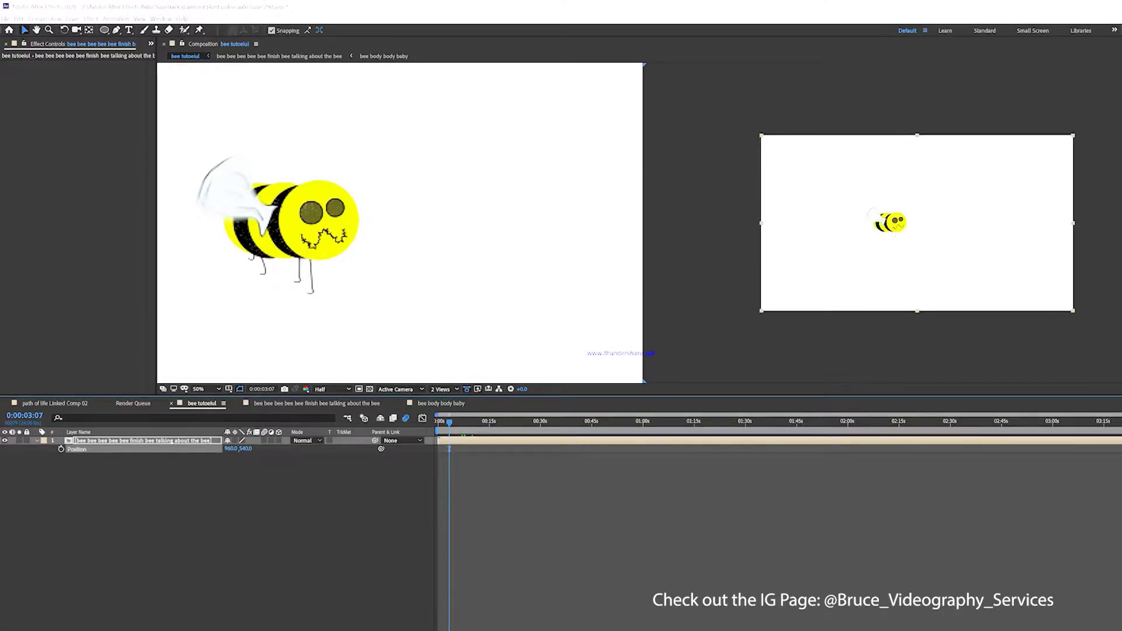
Shorten the duration of the main bee composition in its composition settings
scroll(886, 223, "down", 3)
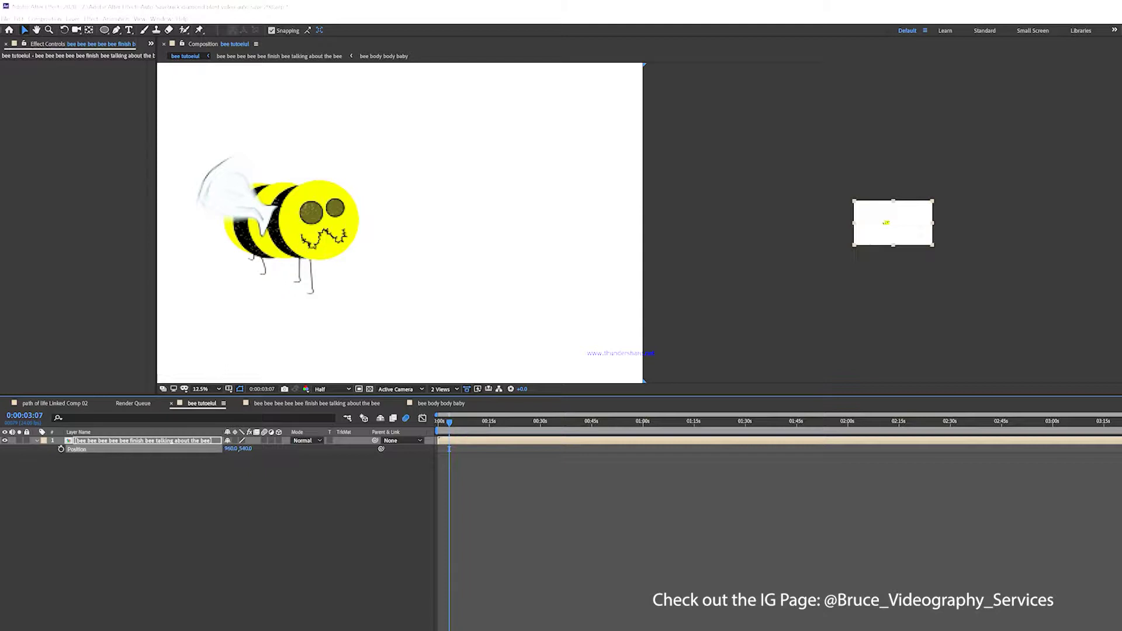
scroll(887, 223, "up", 4)
scroll(877, 220, "up", 1)
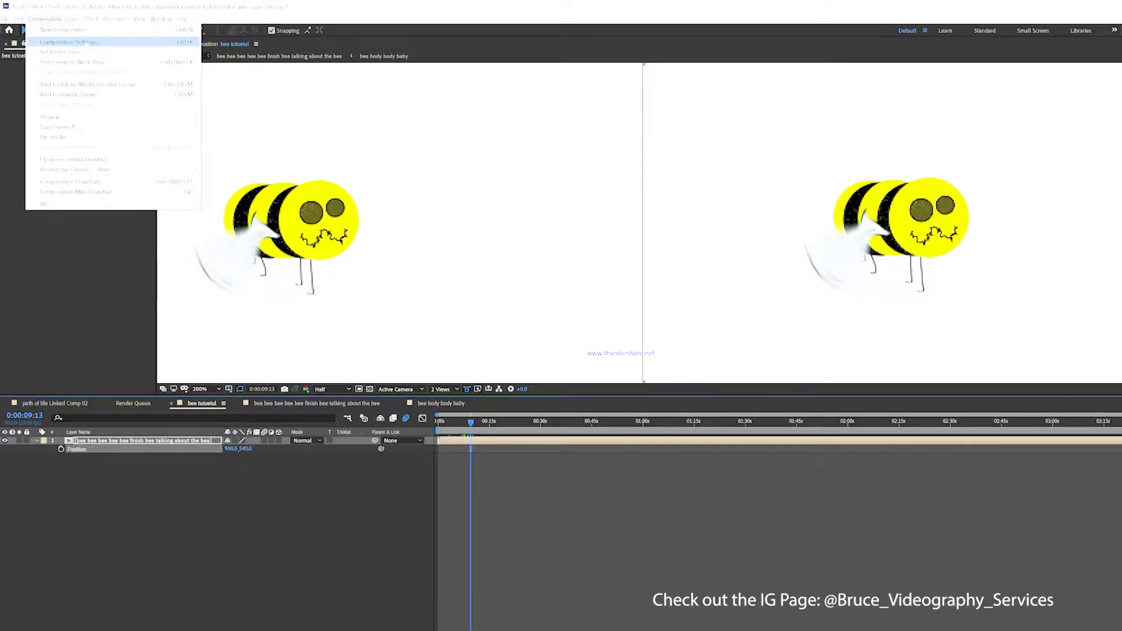
left_click(87, 45)
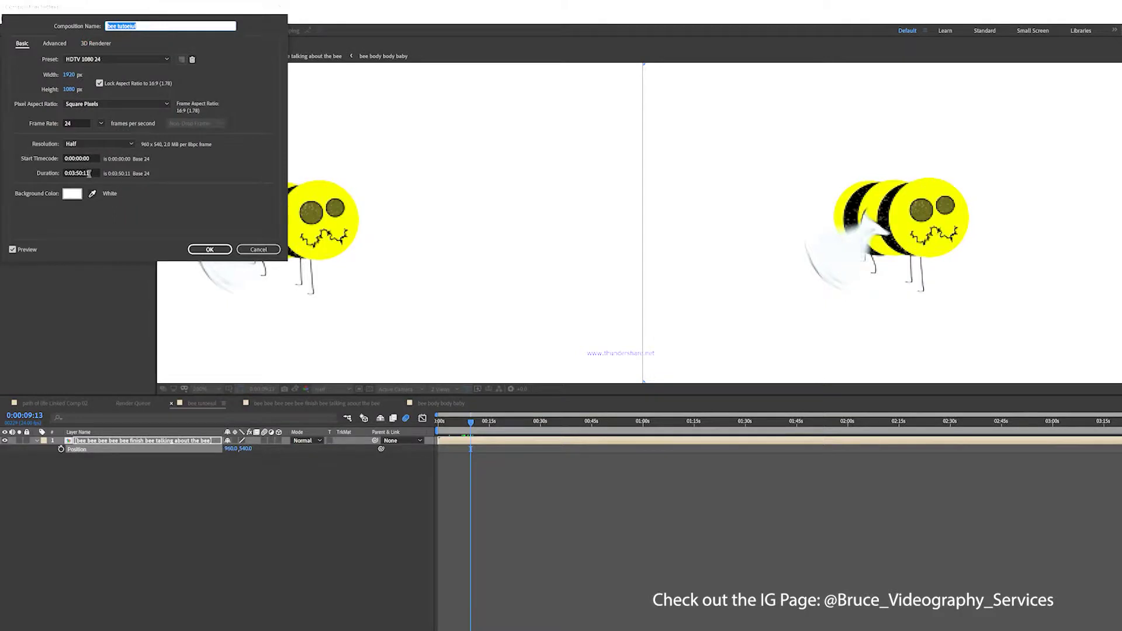
left_click(90, 173)
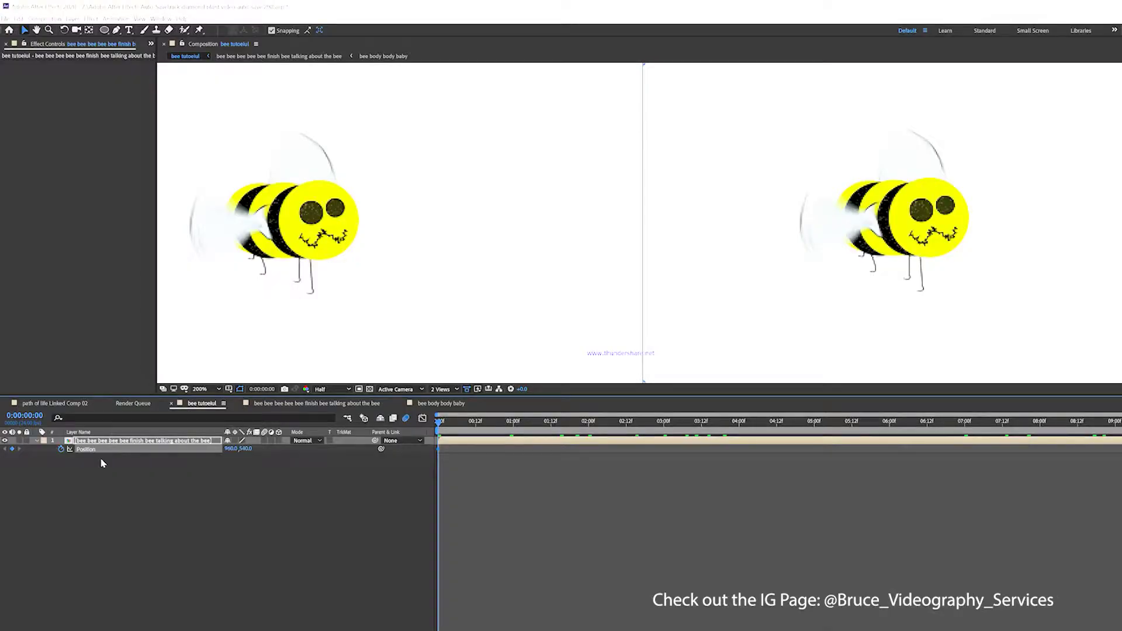
Keyframe the pre-composed bee's Position at 0:00:00:00 with the bee moved to the frame's left edge
left_click_drag(912, 214, 913, 210)
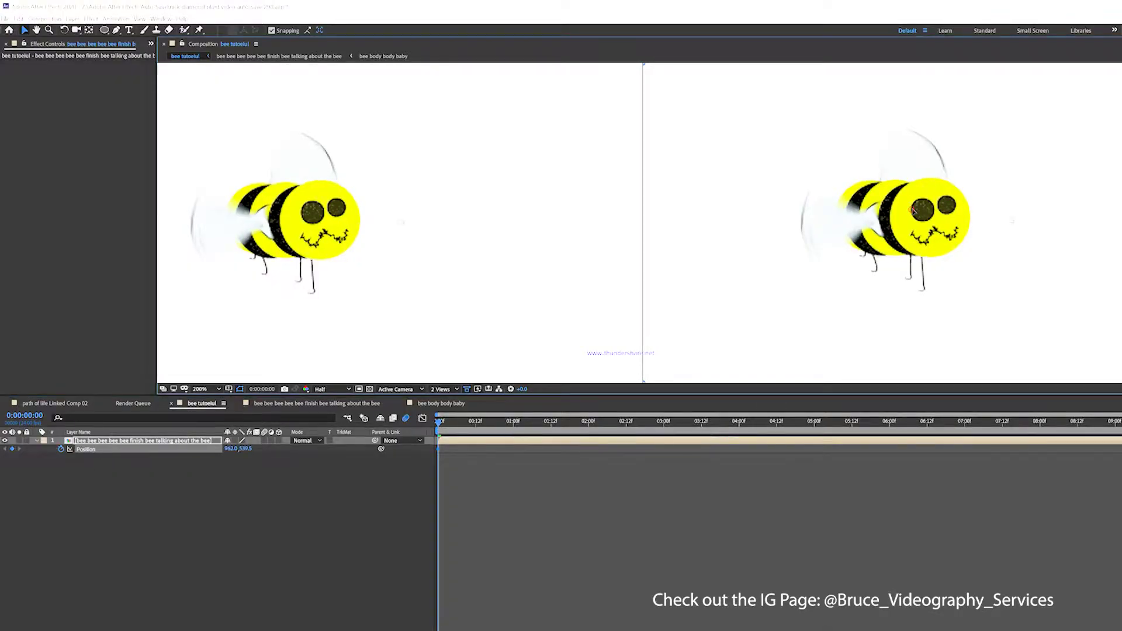
scroll(912, 208, "down", 5)
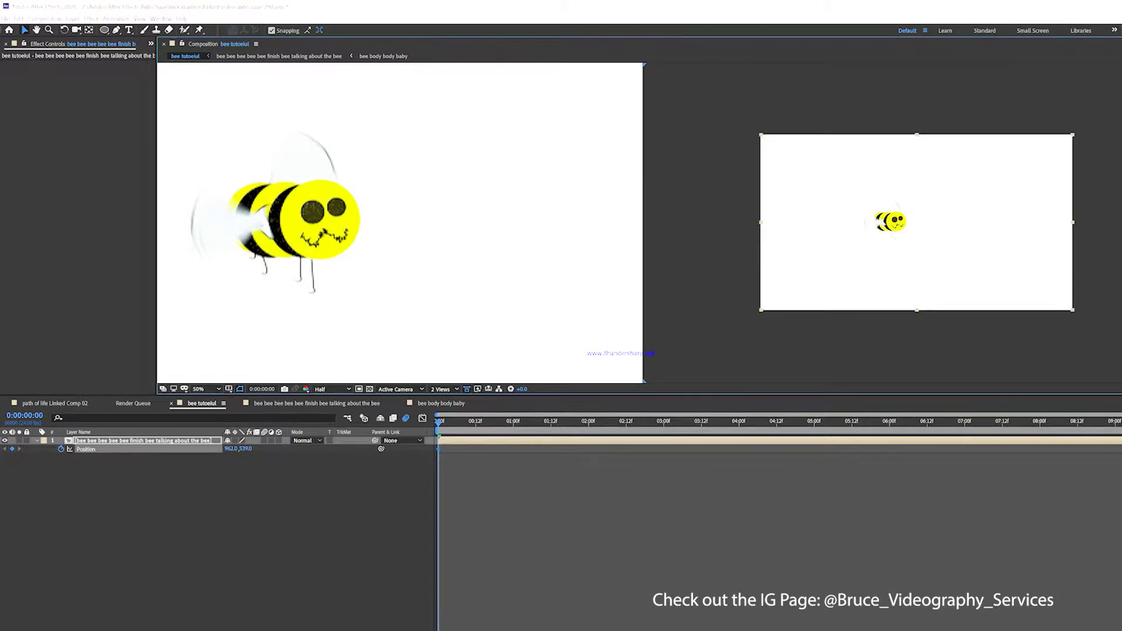
left_click_drag(891, 221, 753, 226)
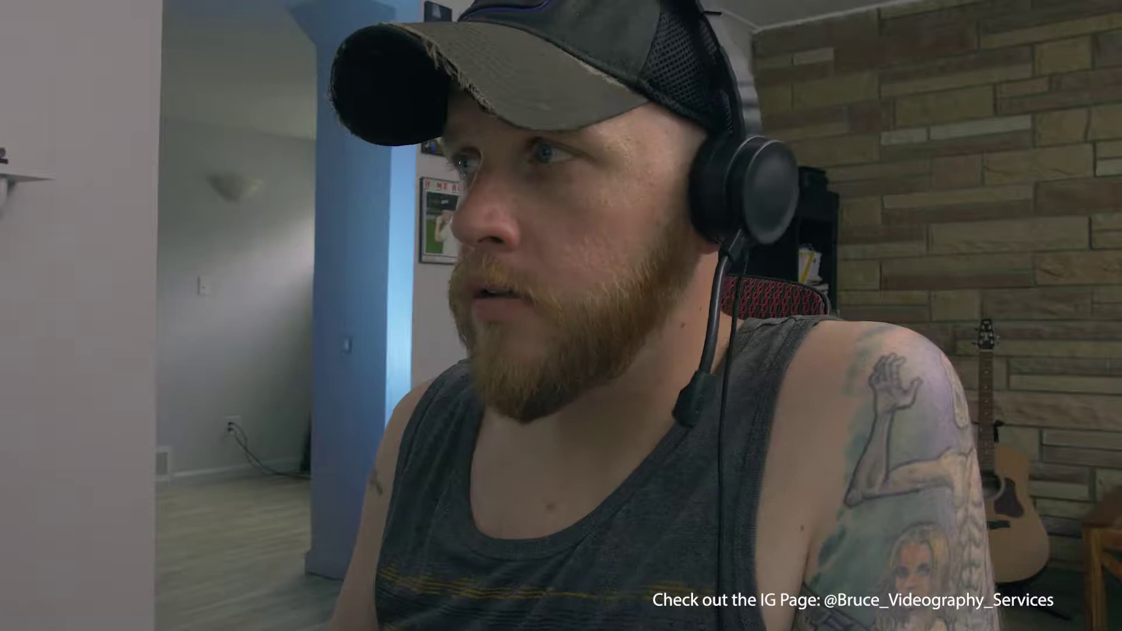